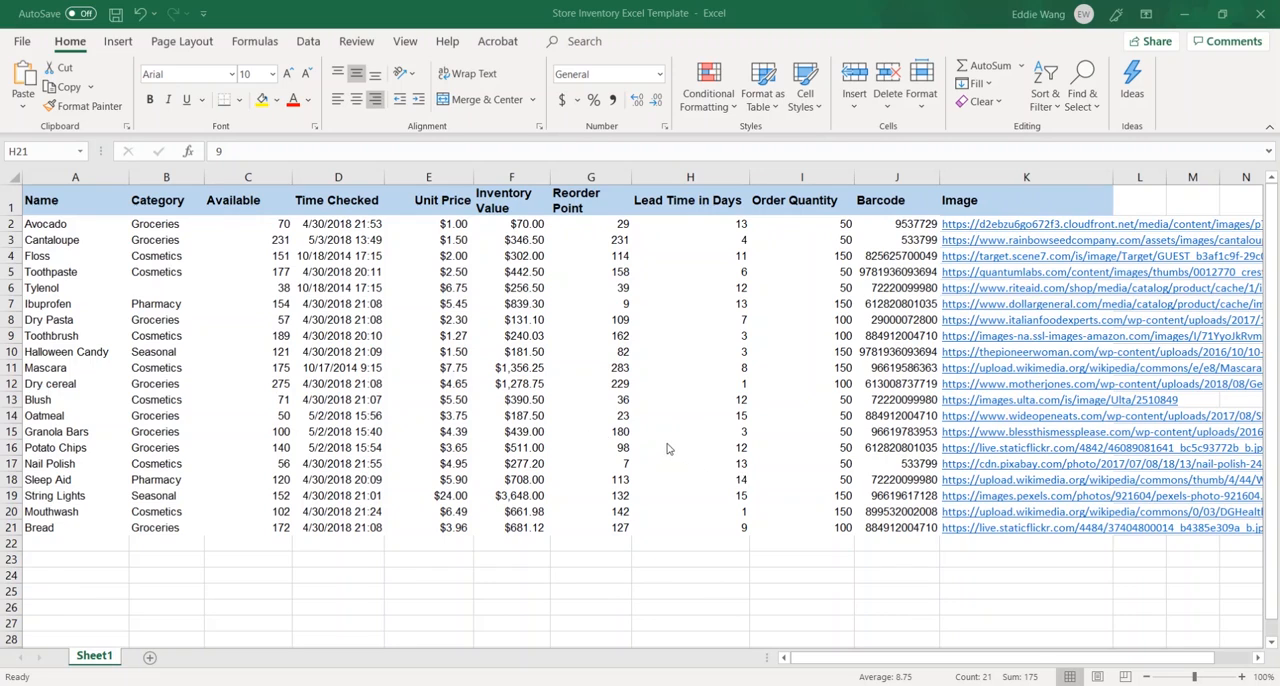
# - Examine the inventory records and the column headers of the store inventory sheet
pyautogui.click(517, 378)
pyautogui.click(373, 366)
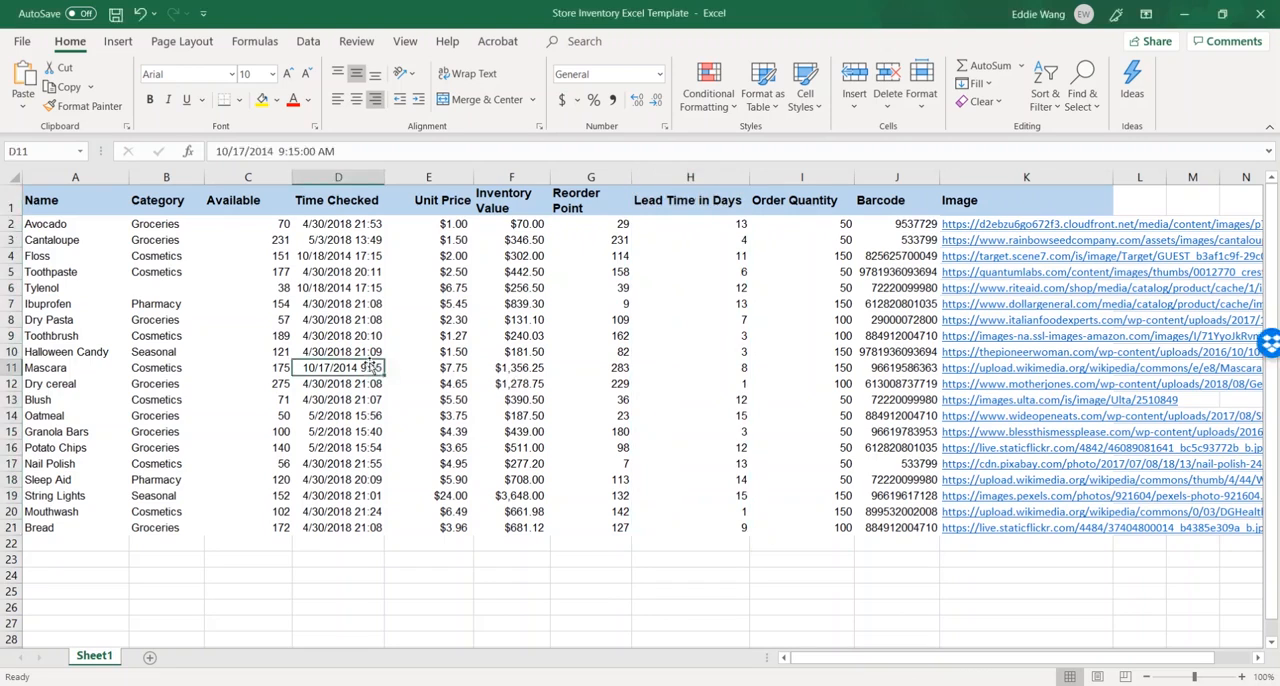
pyautogui.click(460, 352)
pyautogui.press('Right')
pyautogui.press('Right')
pyautogui.press('Right')
pyautogui.press('Right')
pyautogui.press('Right')
pyautogui.press('Right')
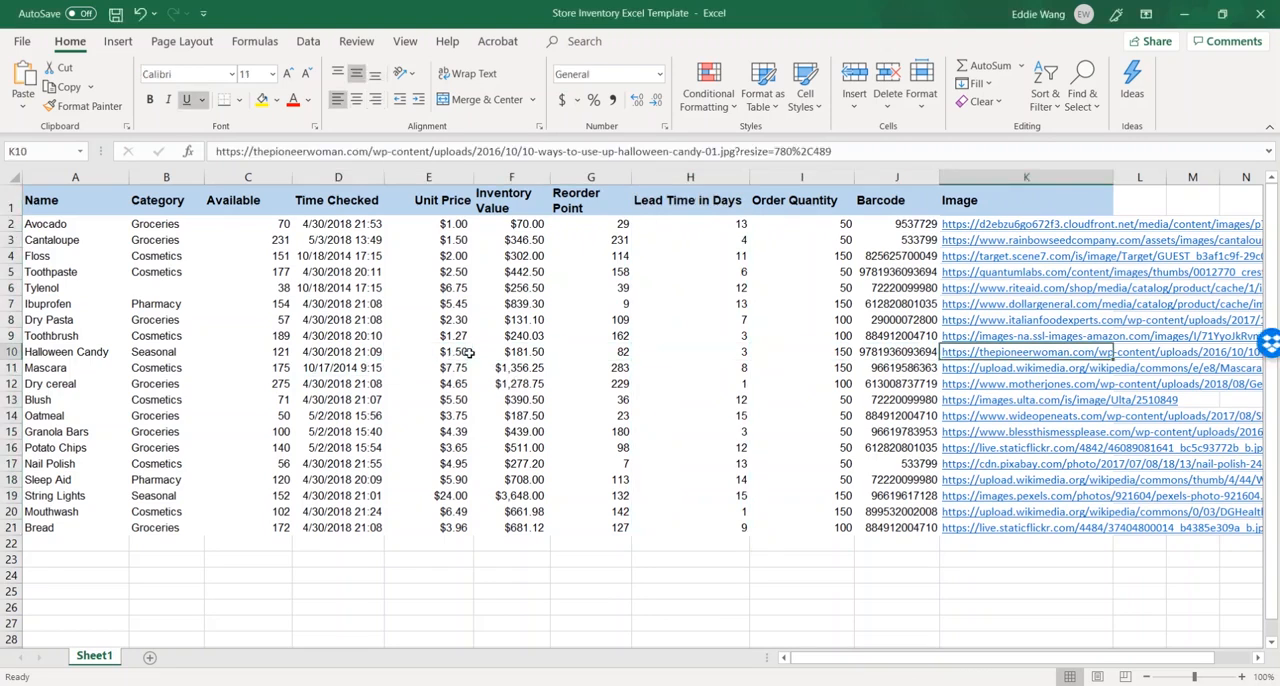
pyautogui.hotkey('ctrl', 'Up')
pyautogui.hotkey('ctrl', 'shift', 'Left')
pyautogui.hotkey('ctrl', 'Home')
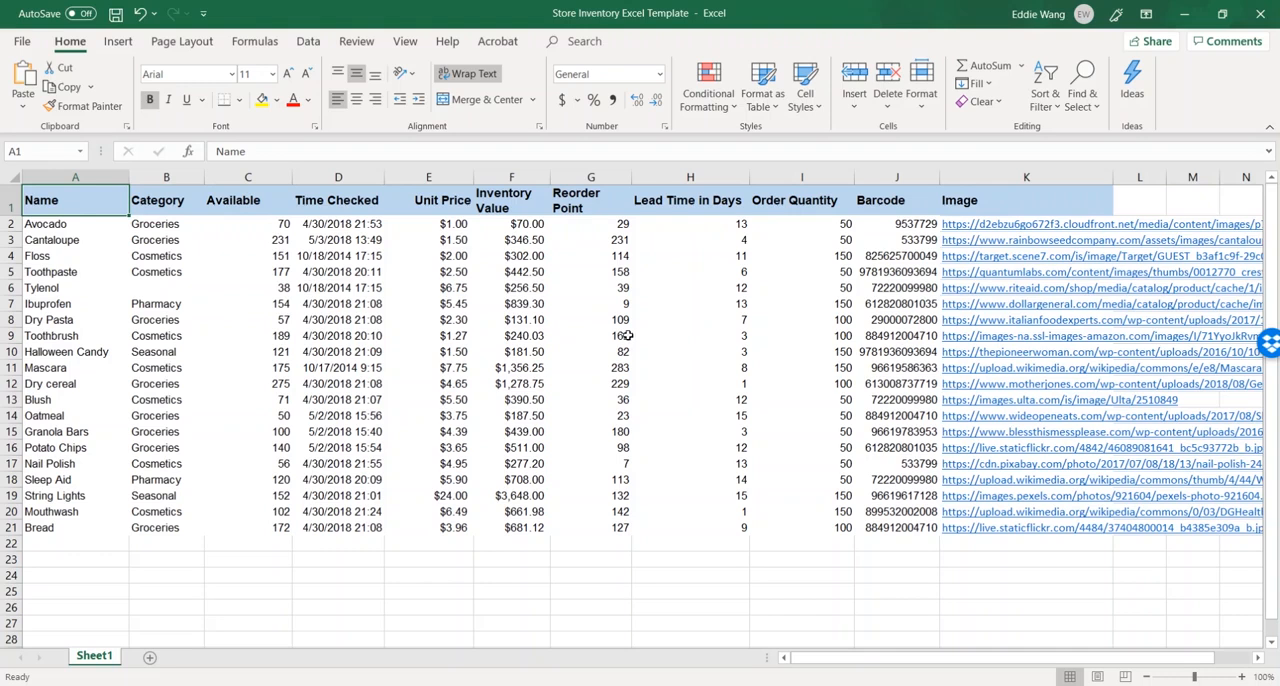
# - Review the full inventory table and its header row from the Name column to the Image column
pyautogui.scroll(-1, 624, 336)
pyautogui.scroll(1, 622, 336)
pyautogui.moveTo(62, 200); pyautogui.dragTo(932, 530)
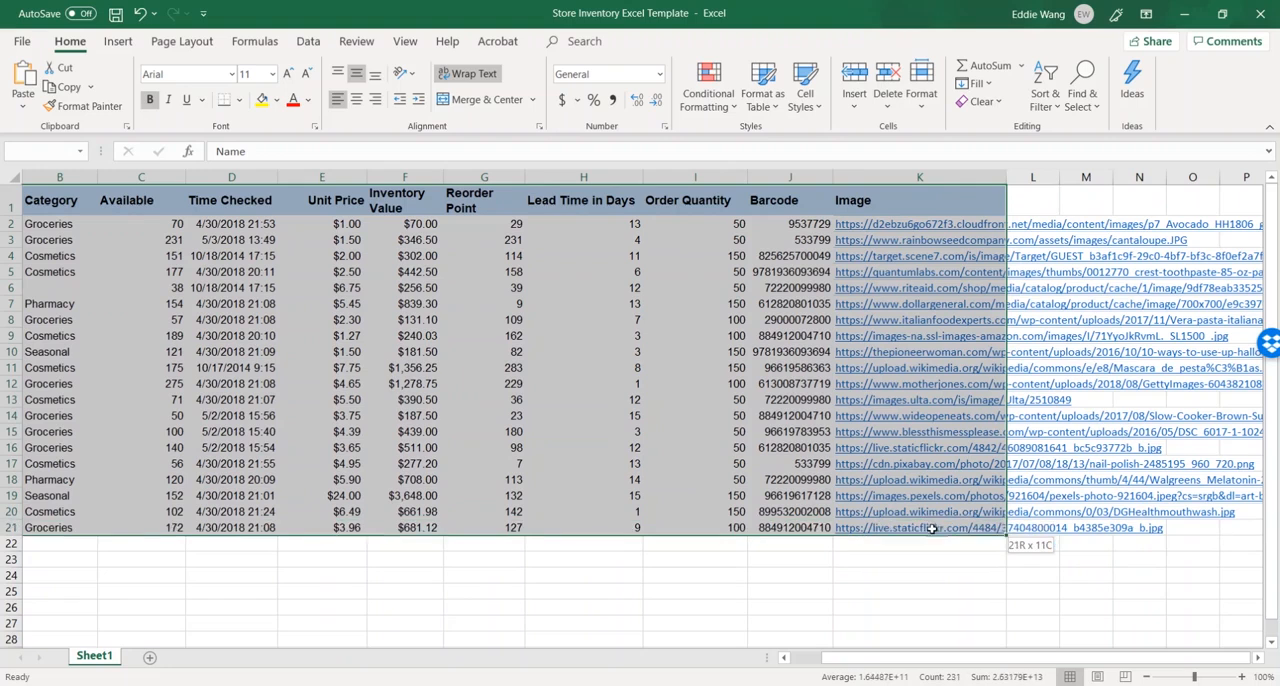
pyautogui.moveTo(945, 656); pyautogui.dragTo(935, 660)
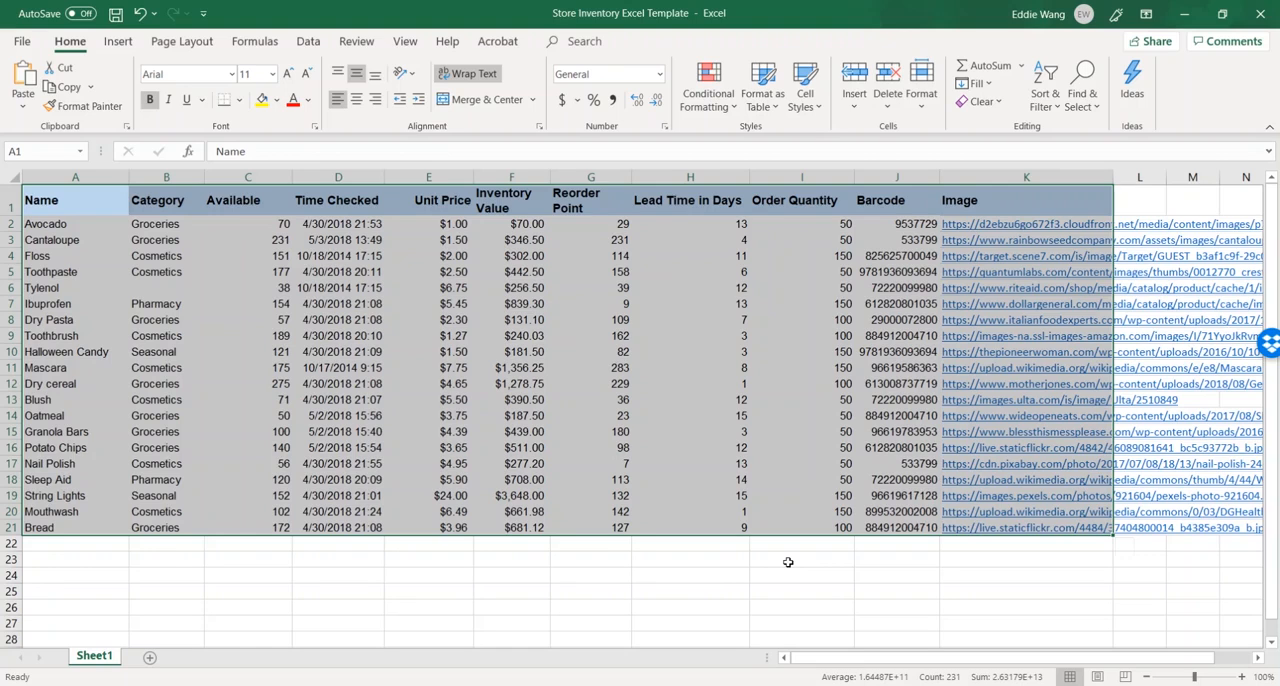
pyautogui.click(540, 354)
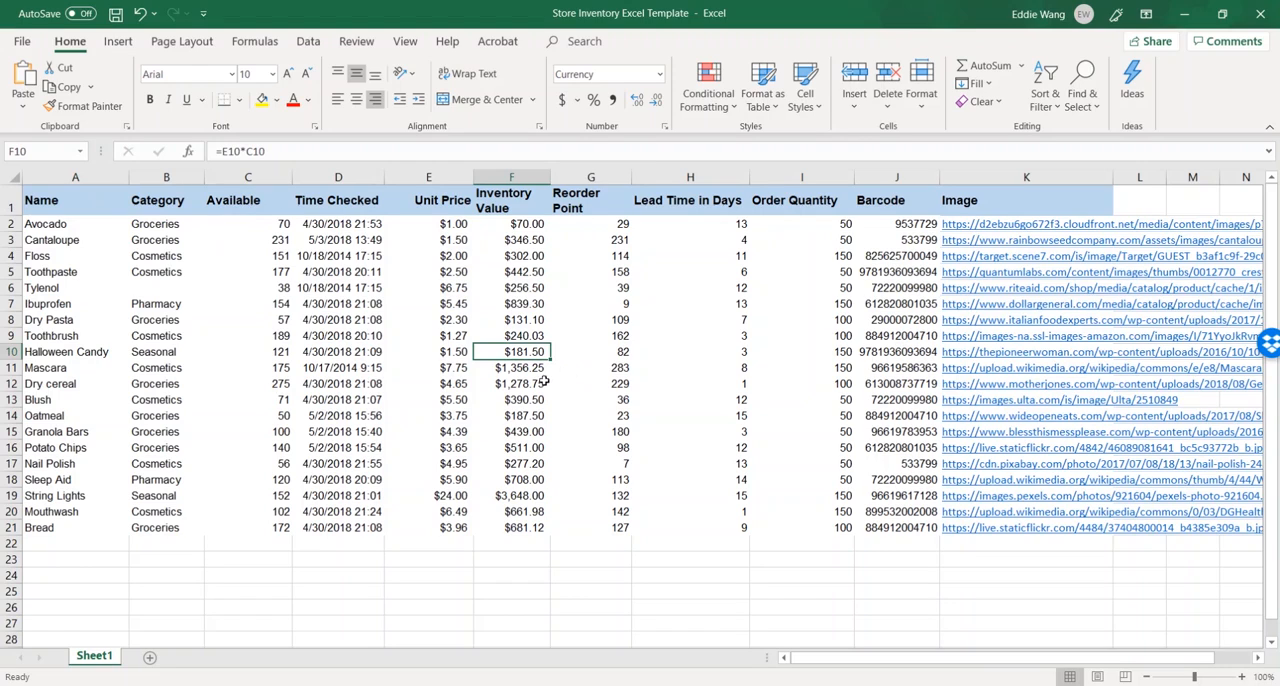
pyautogui.click(69, 196)
pyautogui.moveTo(69, 196); pyautogui.dragTo(1022, 194)
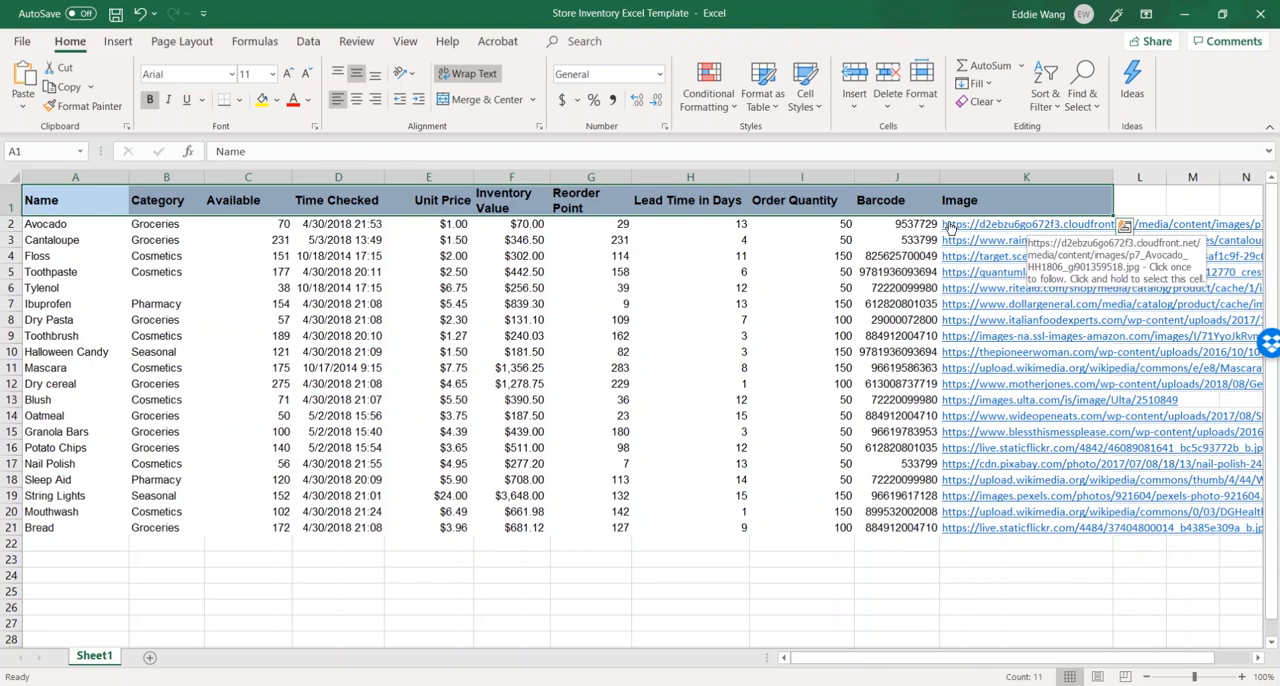
pyautogui.click(666, 245)
# - Switch to the AppSheet website and start a new mobile app based on your own data
pyautogui.hotkey('alt', 'Tab')
pyautogui.click(522, 265)
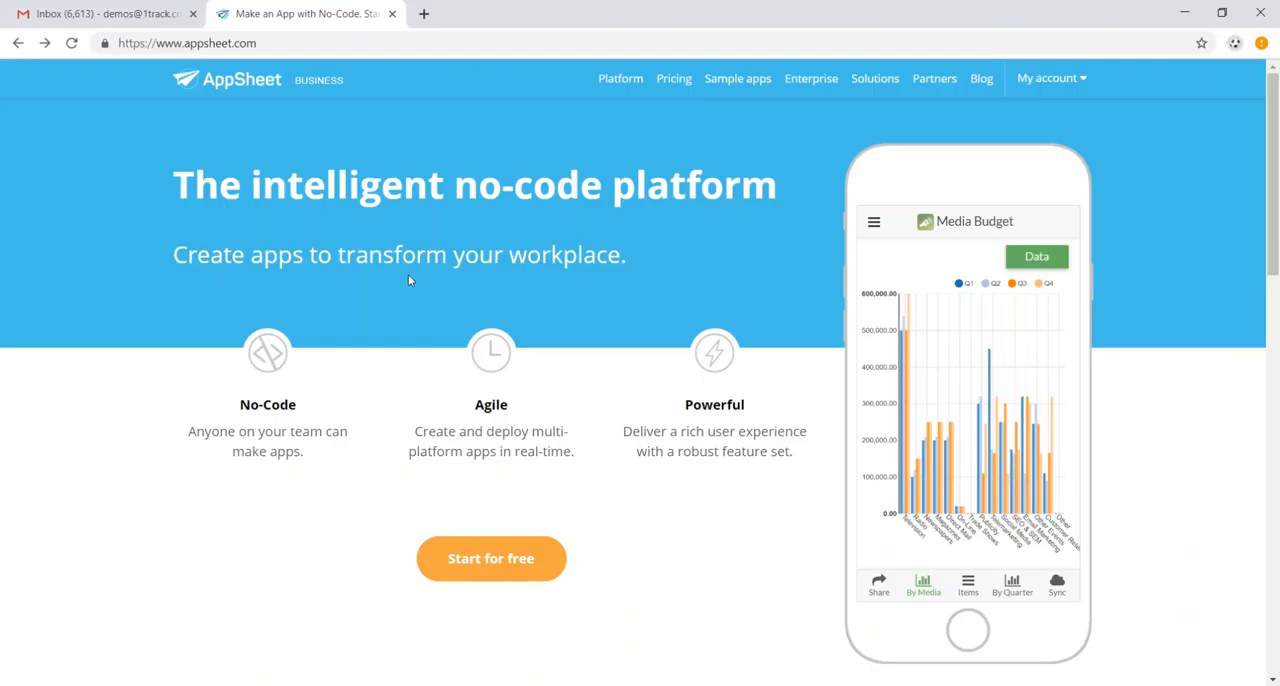
pyautogui.click(511, 572)
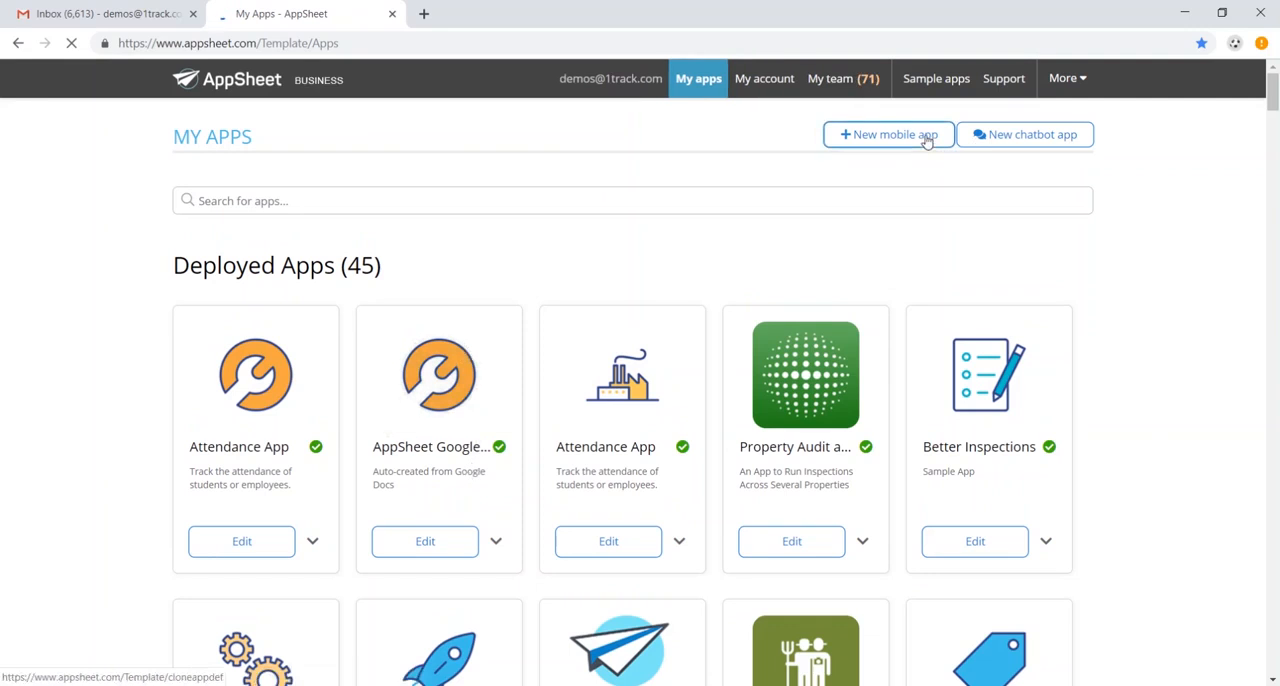
pyautogui.click(908, 135)
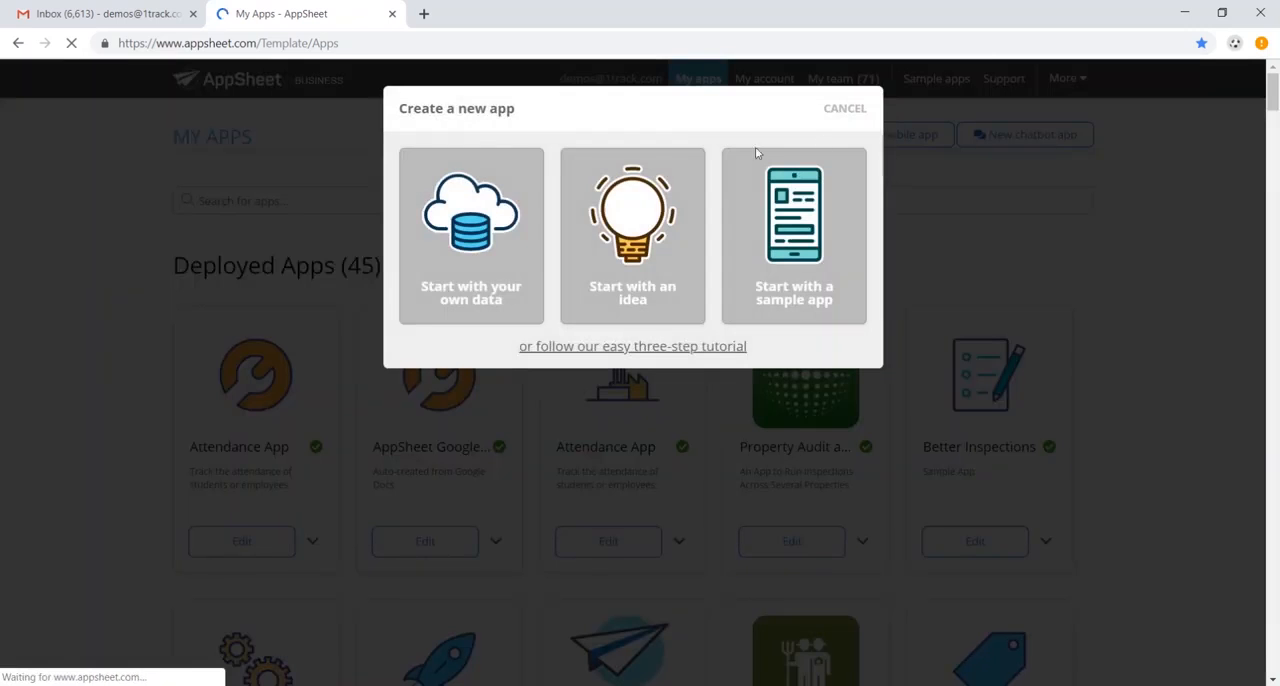
pyautogui.click(501, 252)
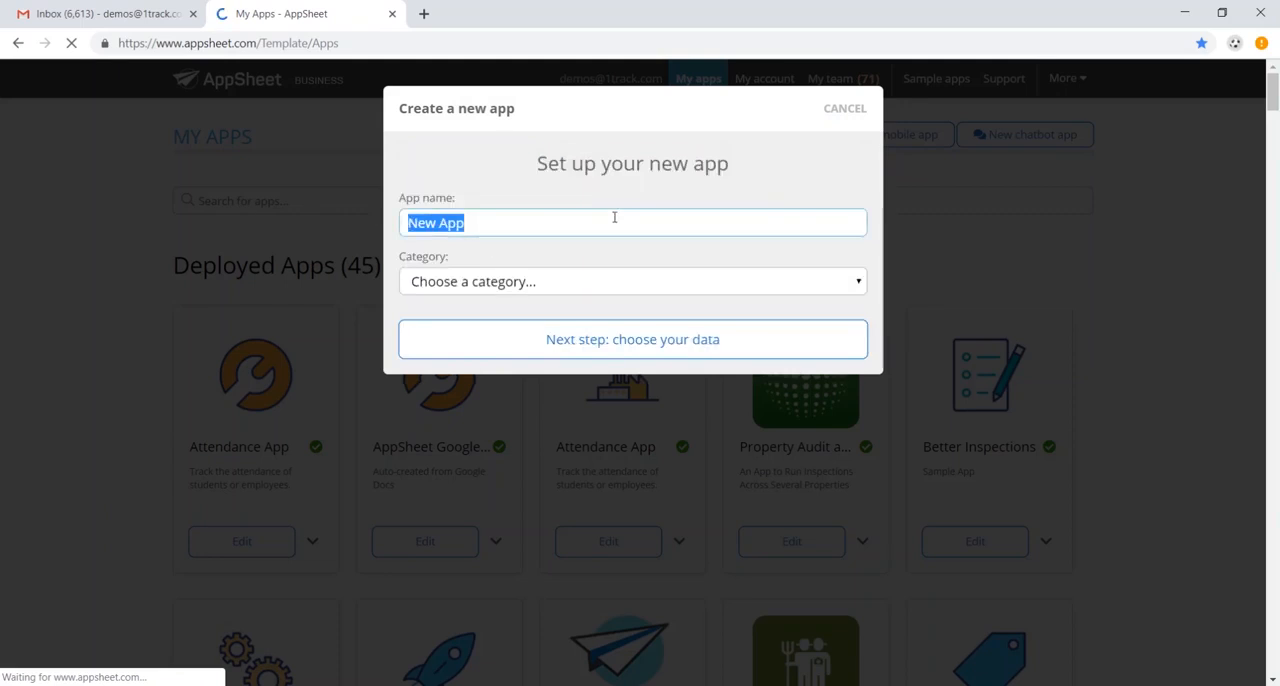
# - Name the app Grocery Store Inventory Management, set its category to Inventory Management, and proceed to choosing the data
pyautogui.write('Grocery Sto')
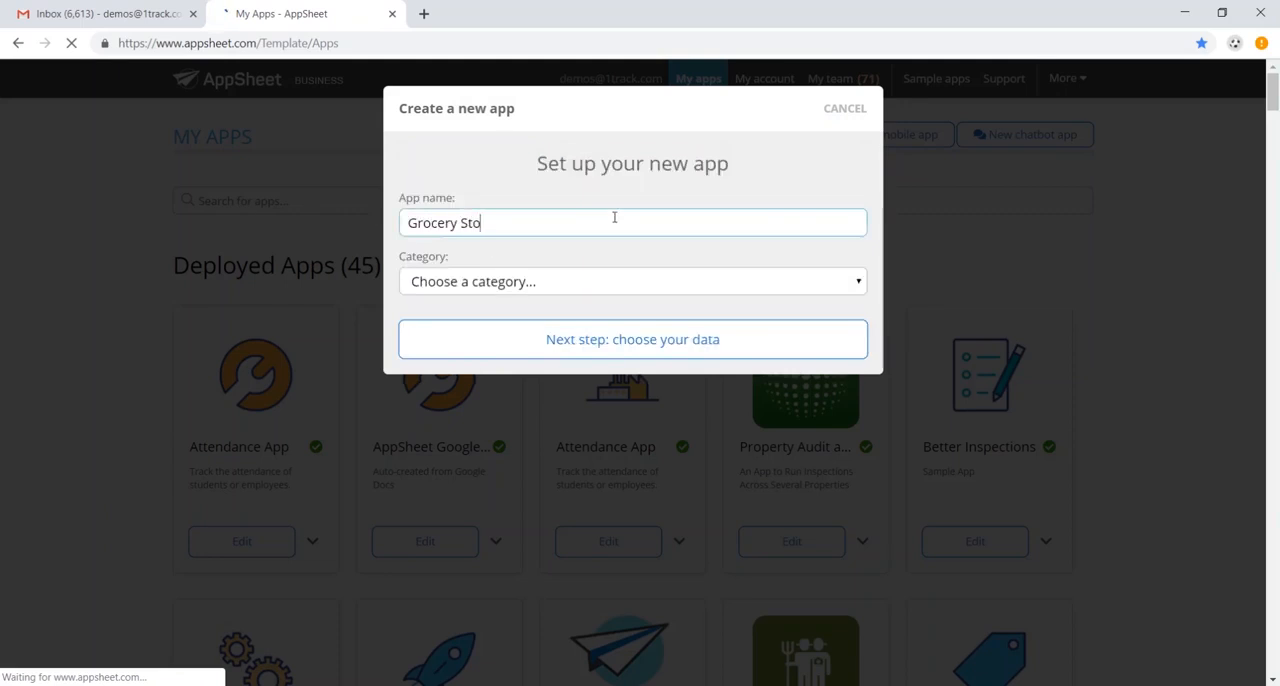
pyautogui.write('re Inventory Managemen')
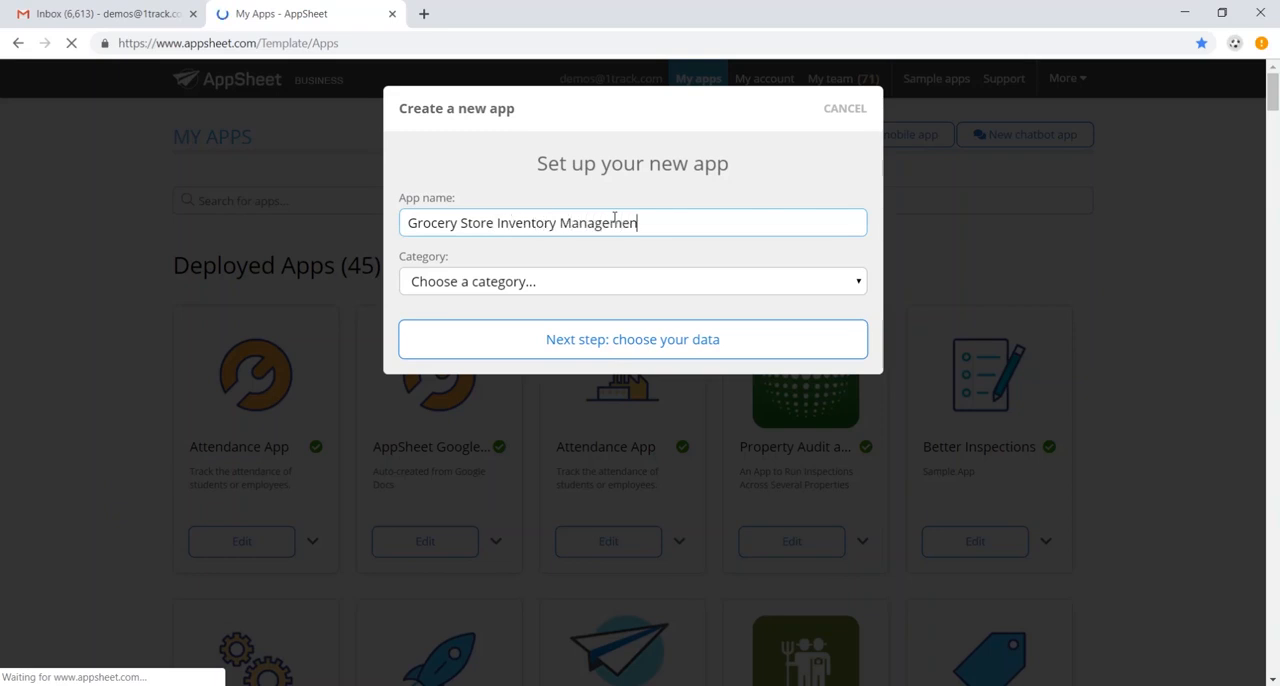
pyautogui.write('t')
pyautogui.click(618, 290)
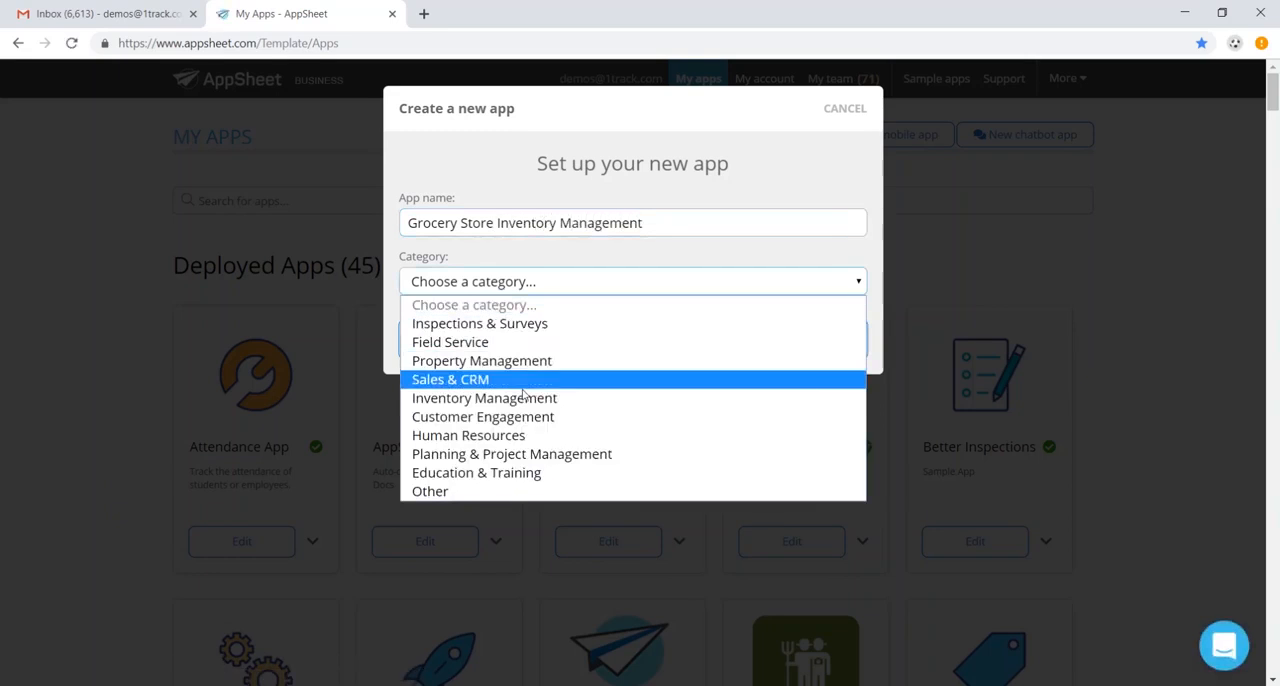
pyautogui.click(524, 396)
pyautogui.click(566, 346)
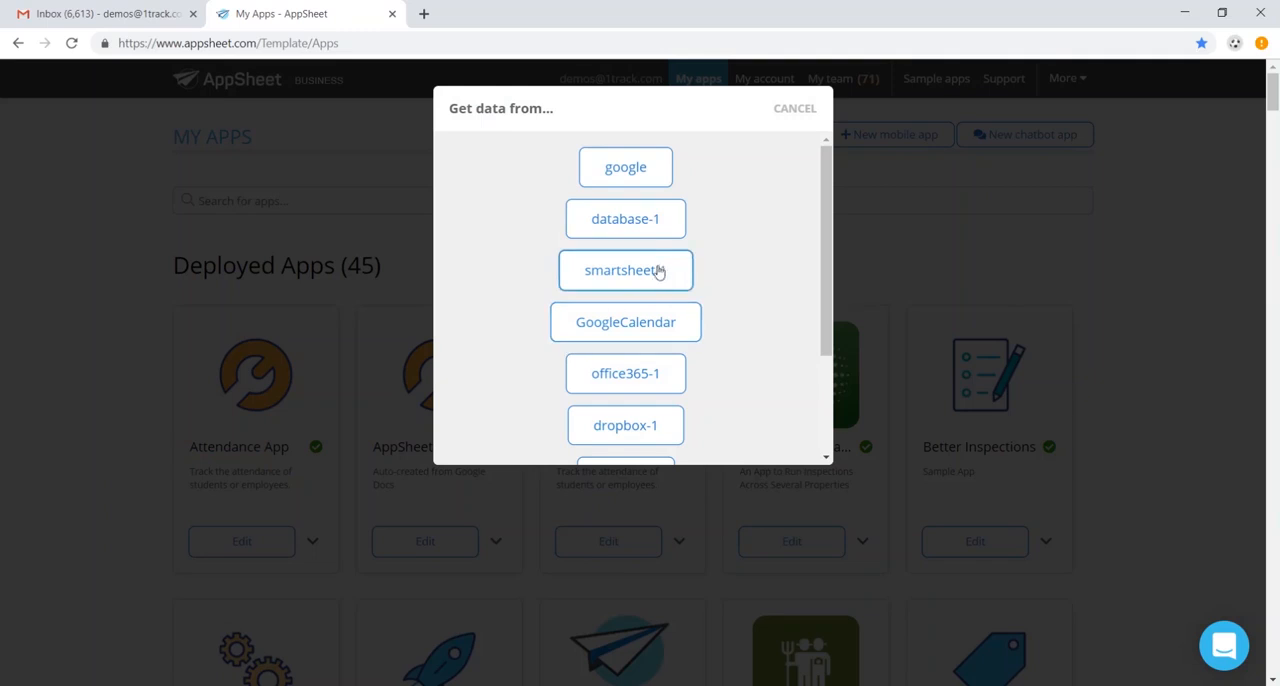
# - Use Store Inventory Excel Template.xlsx from the dropbox-1 source as the app's data
pyautogui.scroll(-2, 642, 247)
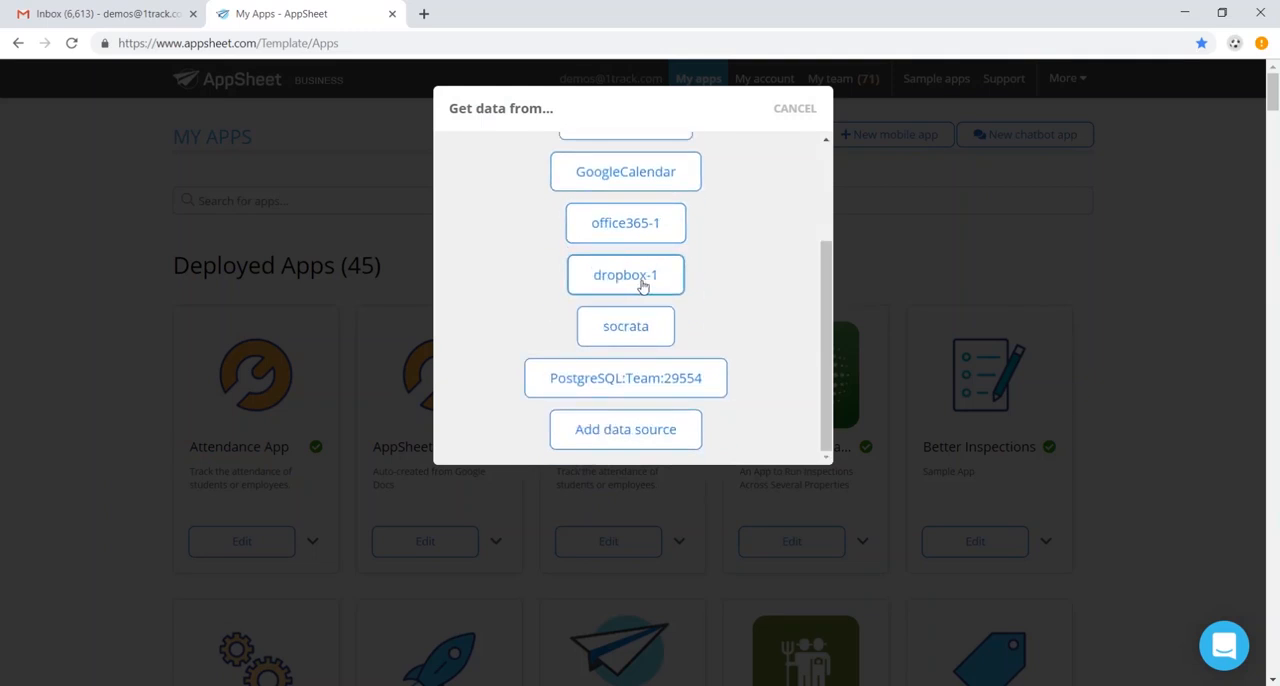
pyautogui.click(625, 276)
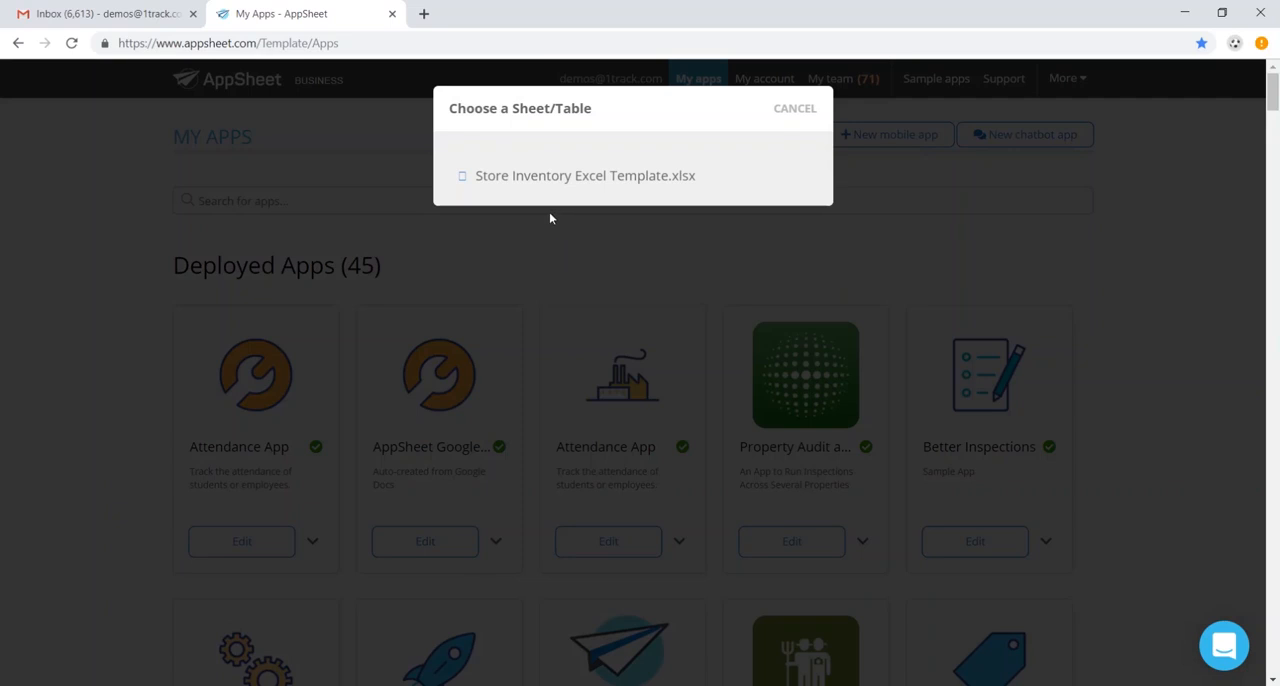
pyautogui.click(643, 176)
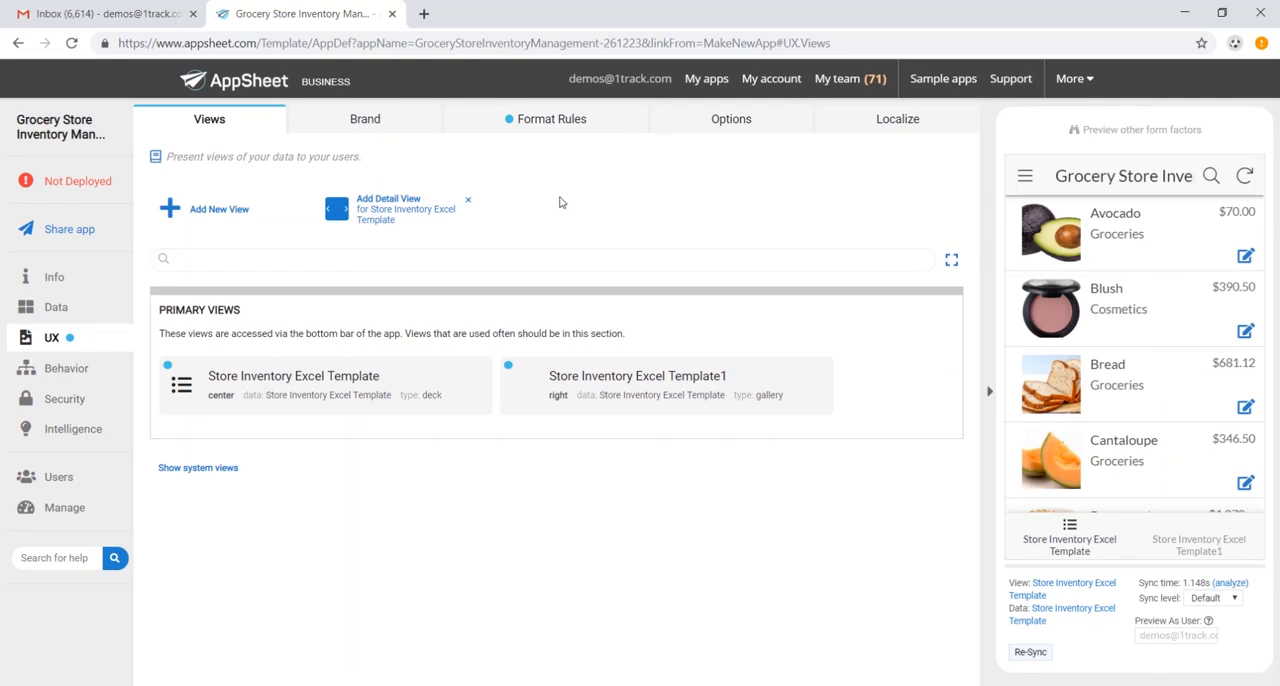
# - Open the Avocado record in the app preview and review its details
pyautogui.hotkey('alt', 'Tab')
pyautogui.click(1110, 240)
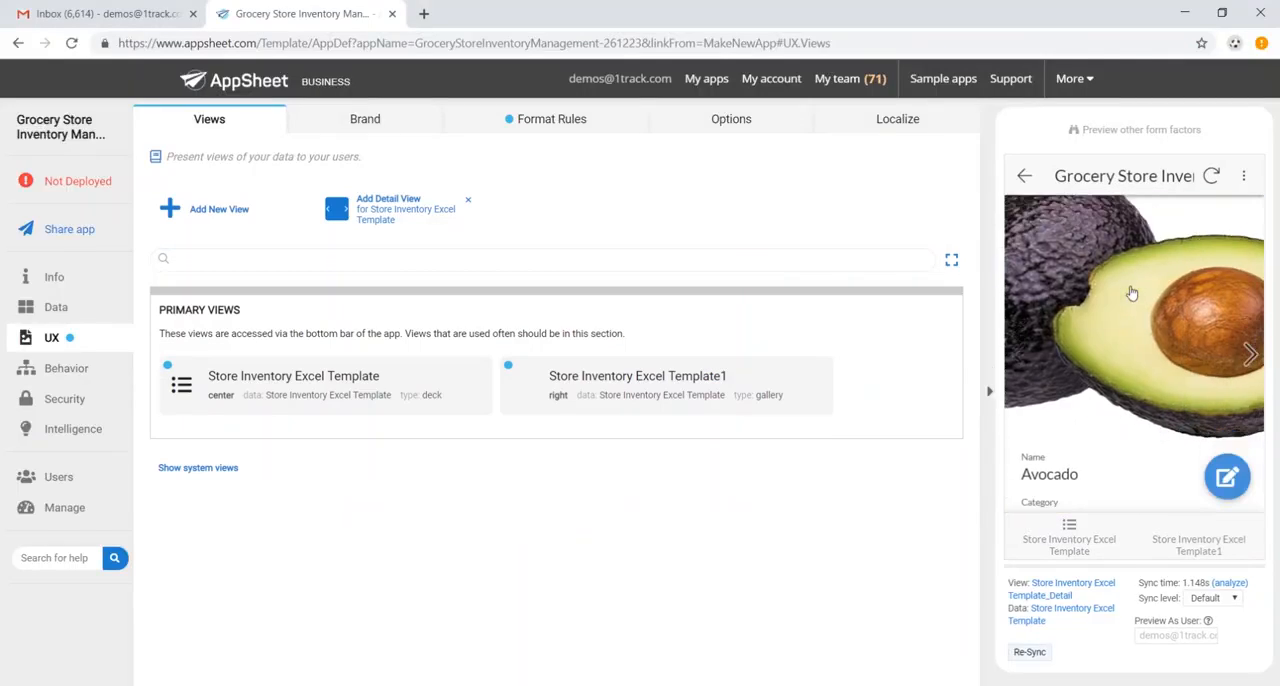
pyautogui.scroll(-5, 1145, 315)
pyautogui.scroll(5, 1160, 340)
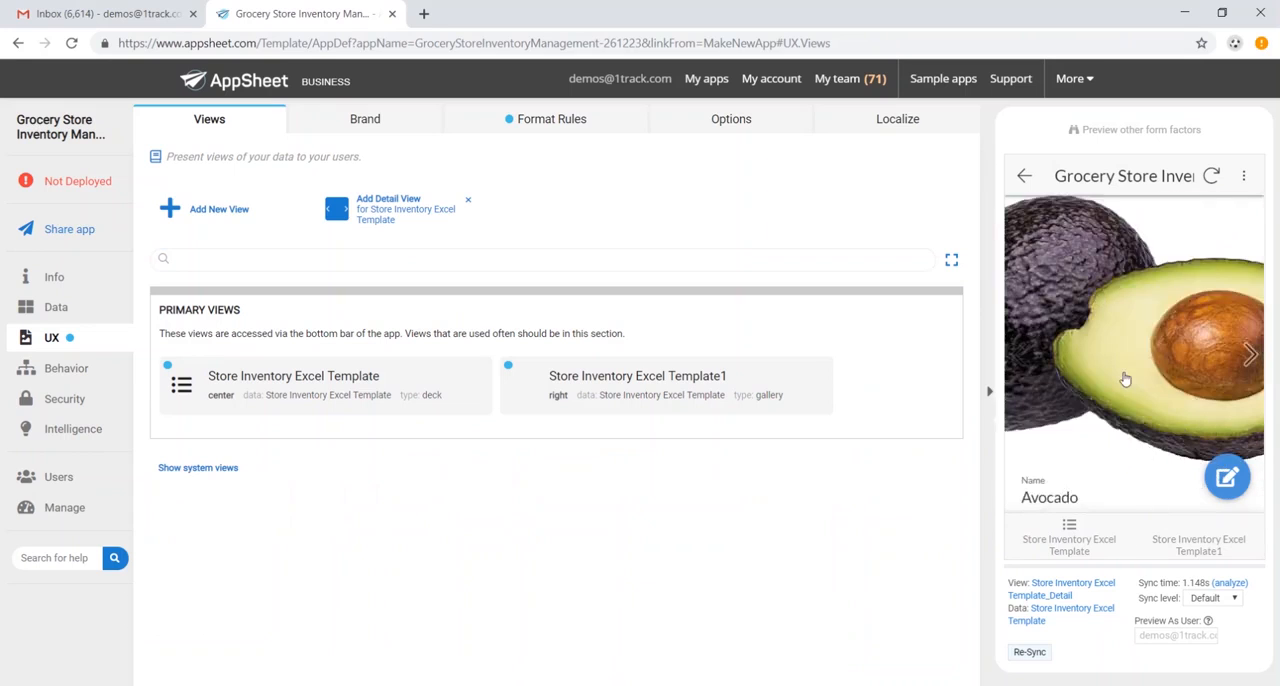
pyautogui.scroll(-5, 1129, 378)
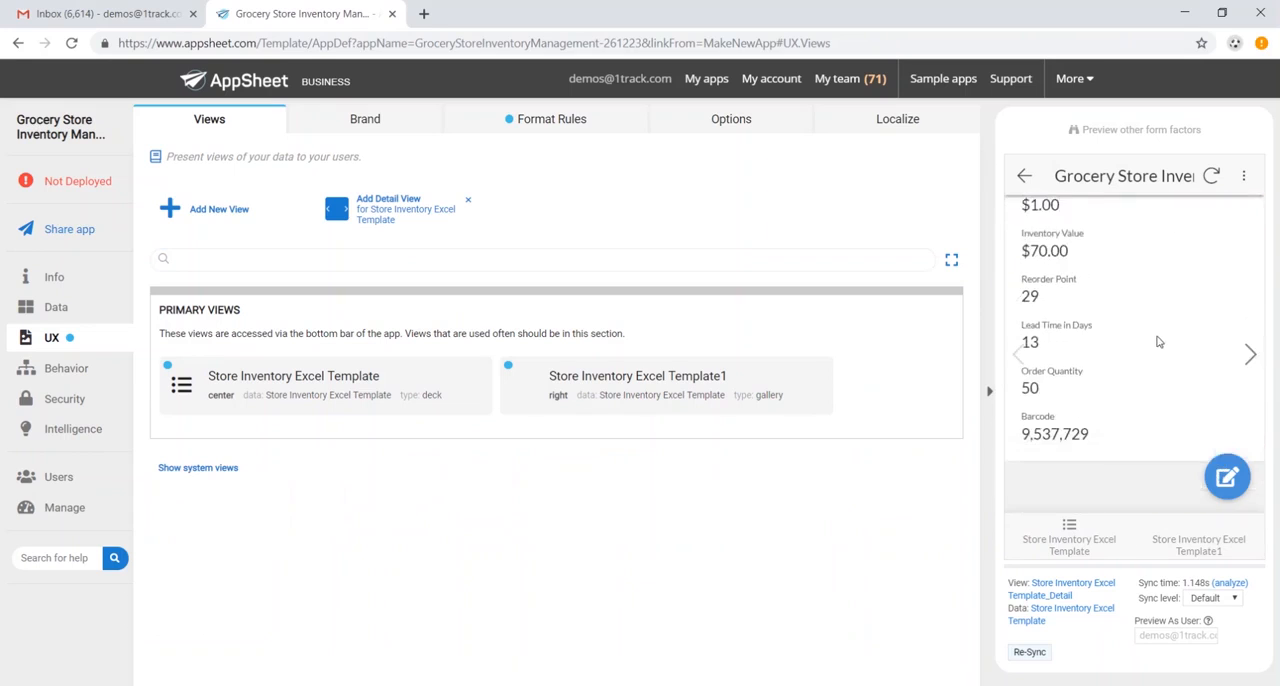
pyautogui.scroll(5, 1157, 342)
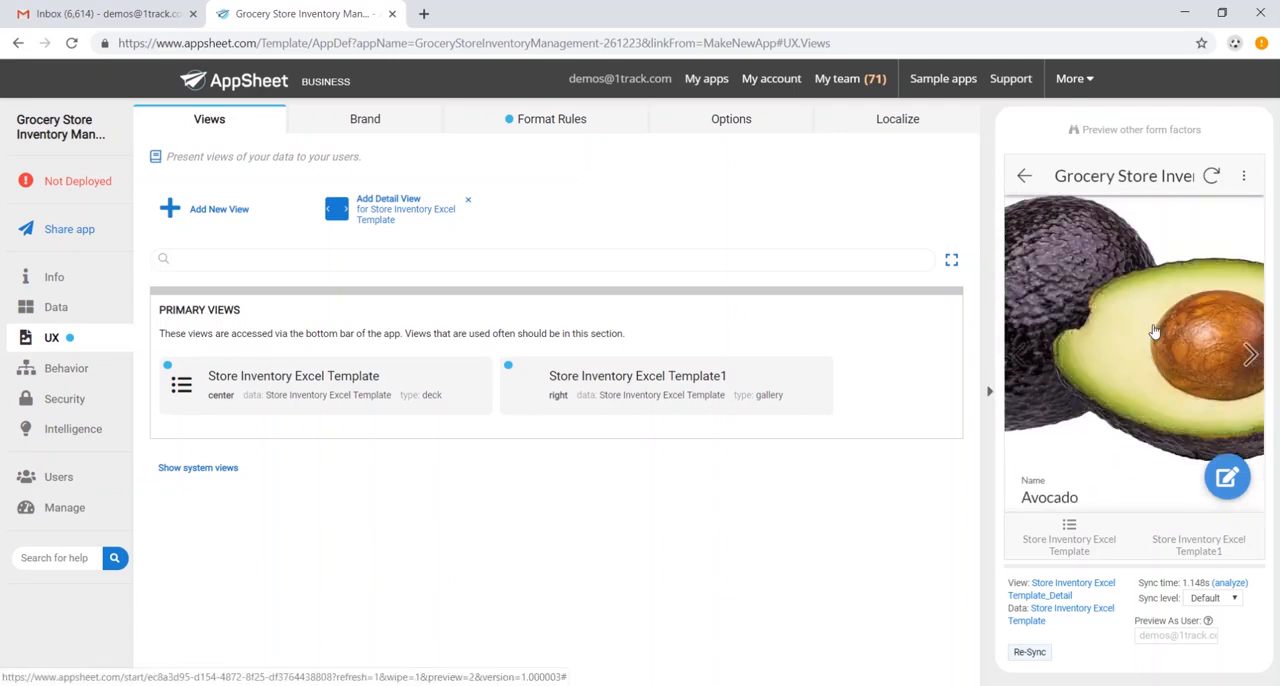
# - Switch to the Excel workbook, set Avocado's Available quantity to 80, and save the file
pyautogui.hotkey('alt', 'Tab')
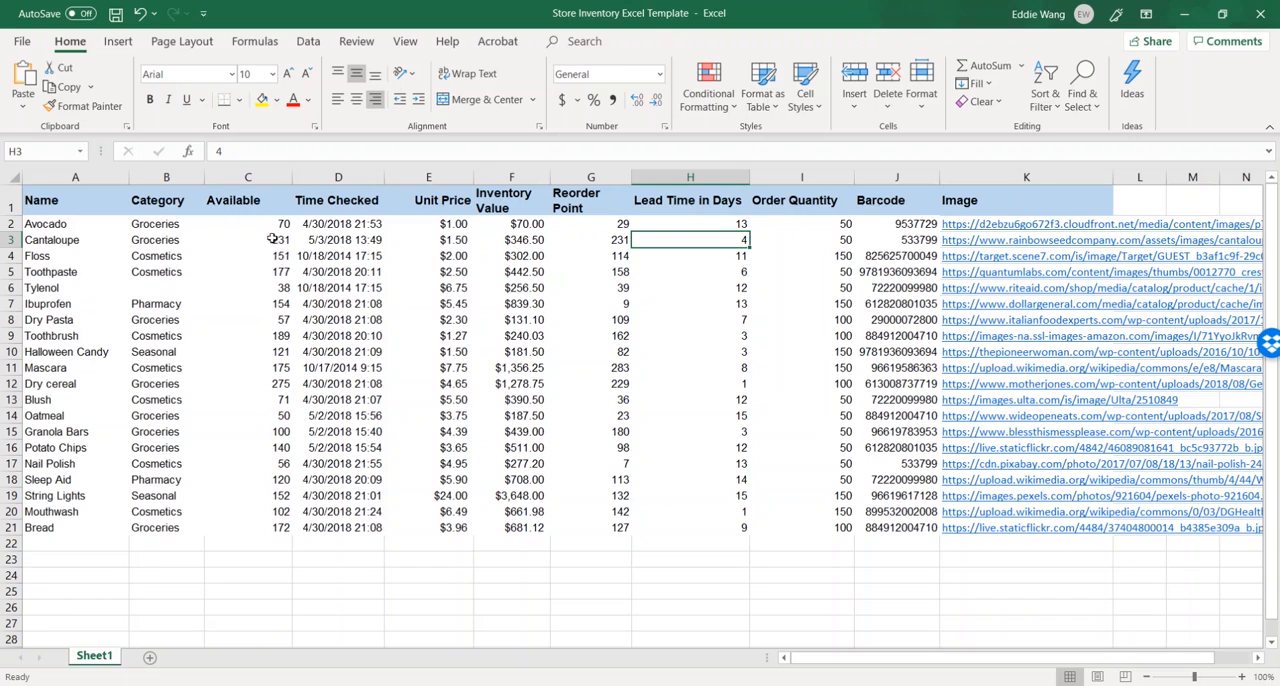
pyautogui.click(278, 237)
pyautogui.click(279, 222)
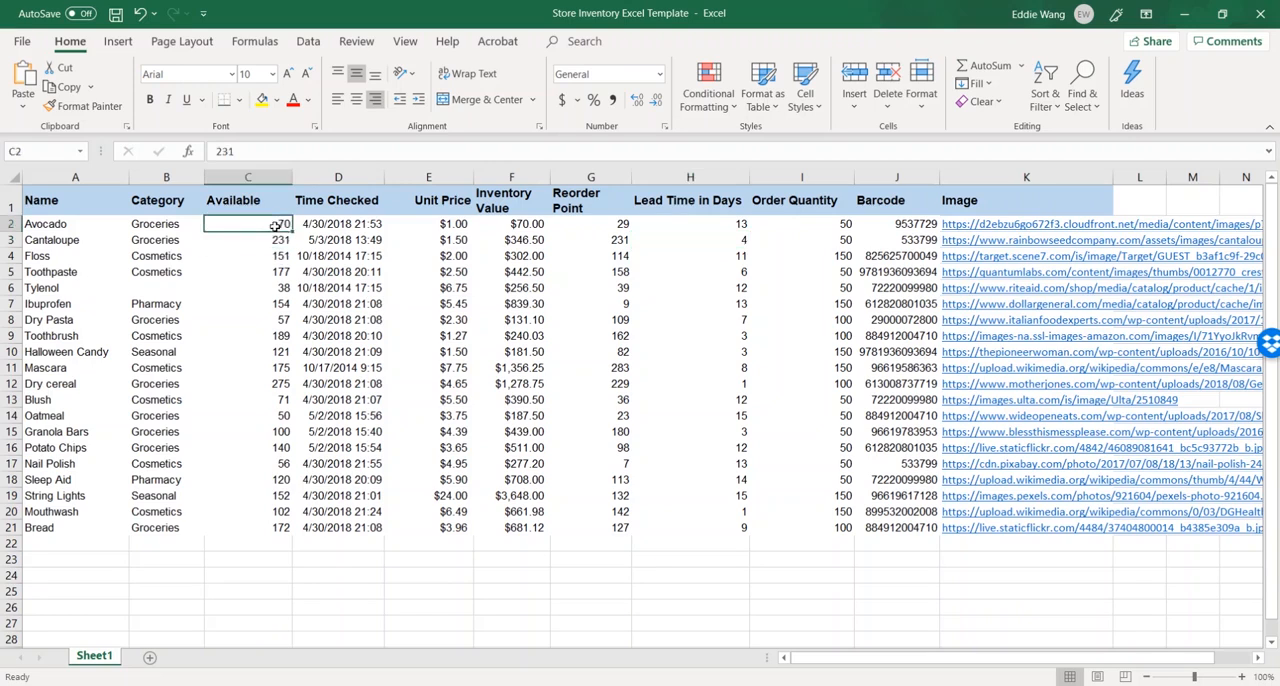
pyautogui.write('80')
pyautogui.press('Return')
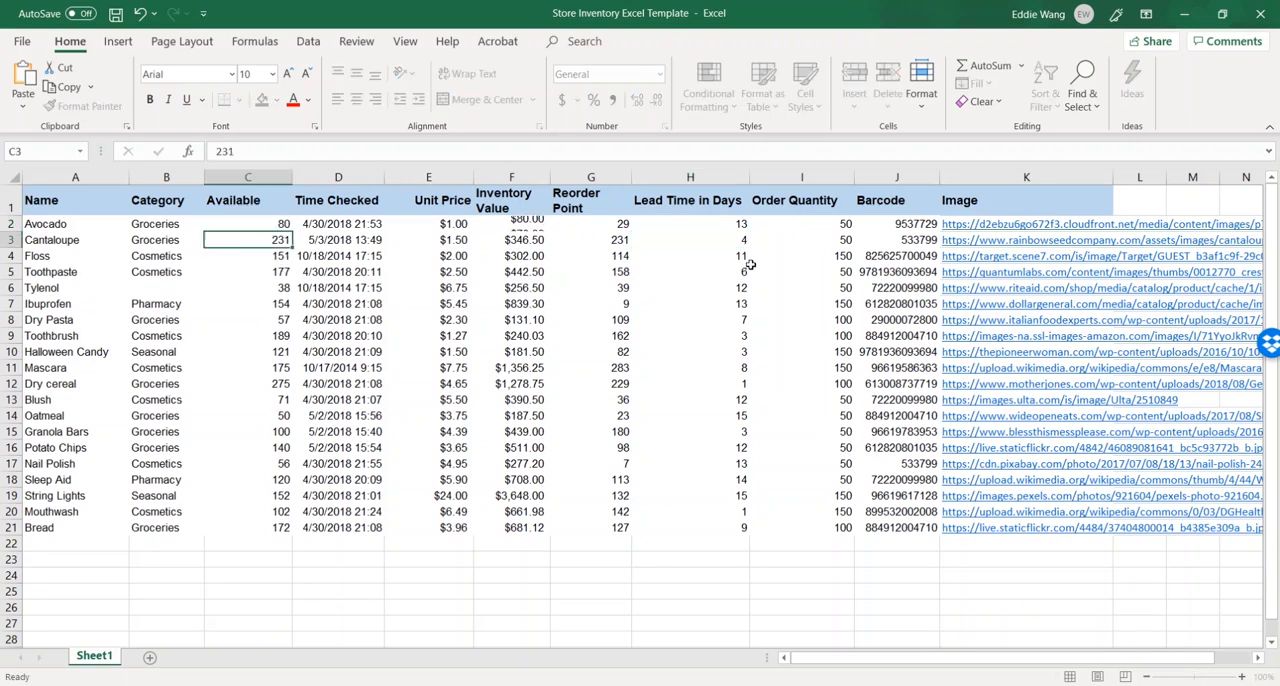
pyautogui.hotkey('ctrl', 's')
# - Return to AppSheet and sync the app preview with the updated spreadsheet
pyautogui.hotkey('alt', 'Tab')
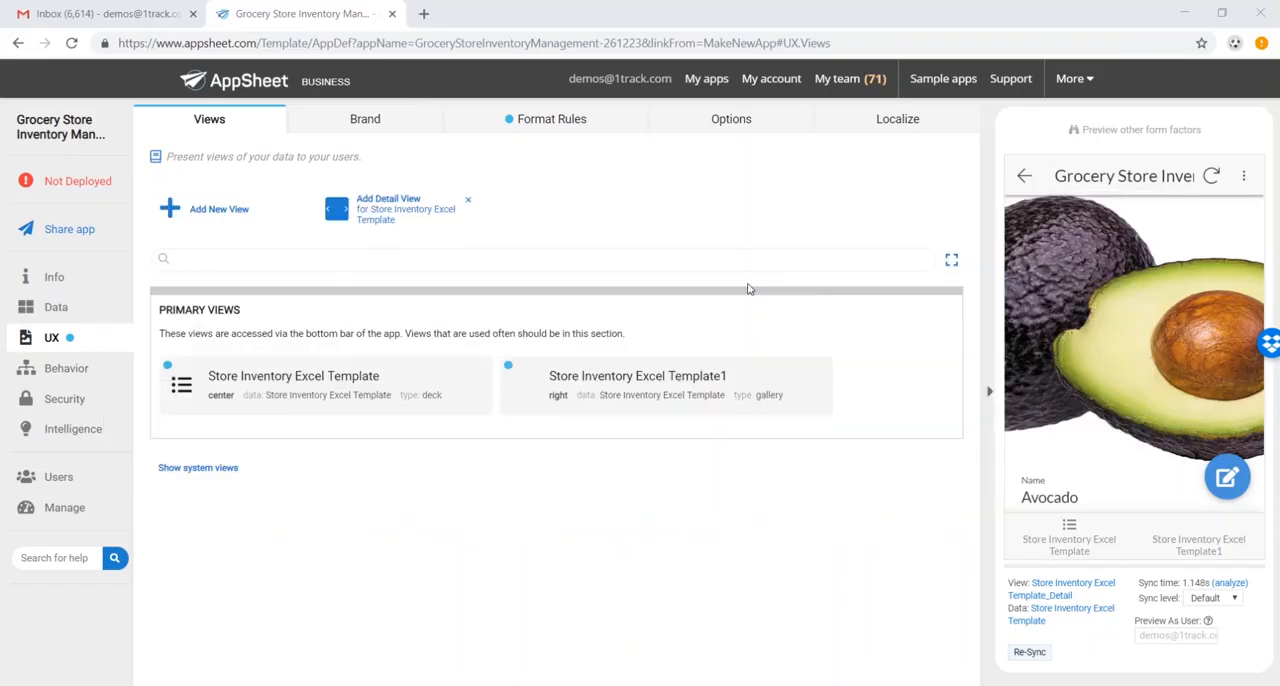
pyautogui.click(1211, 176)
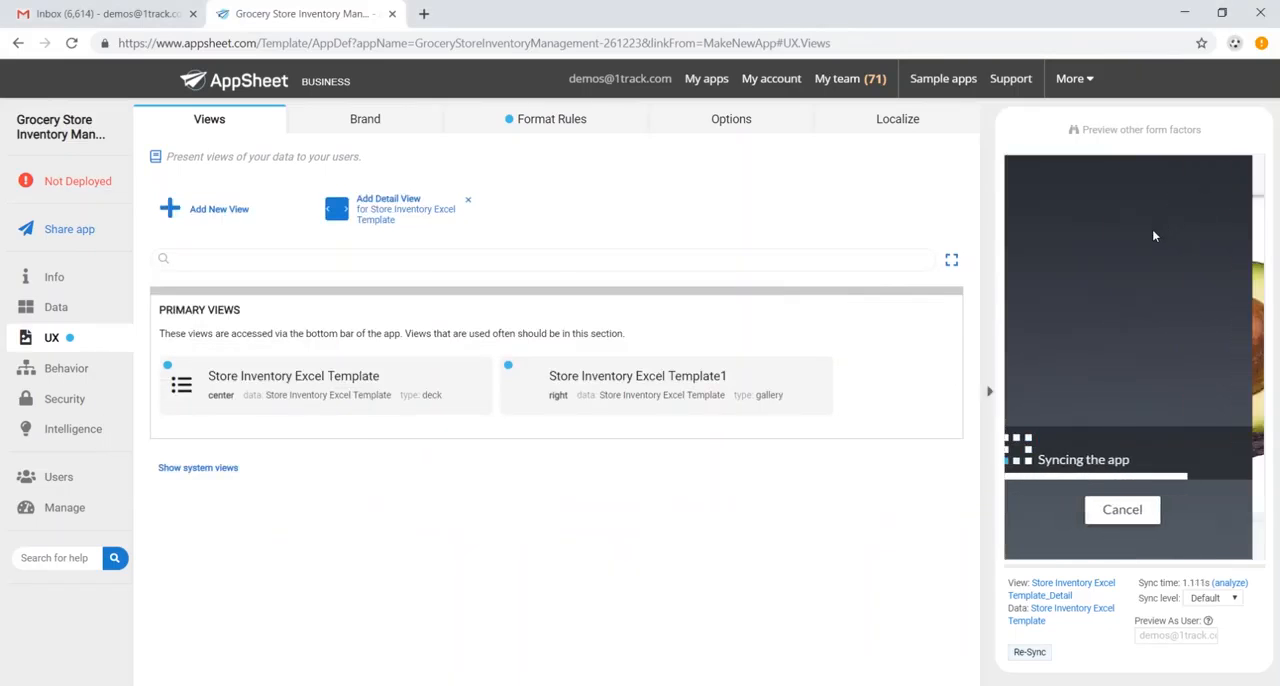
pyautogui.scroll(-1, 1170, 422)
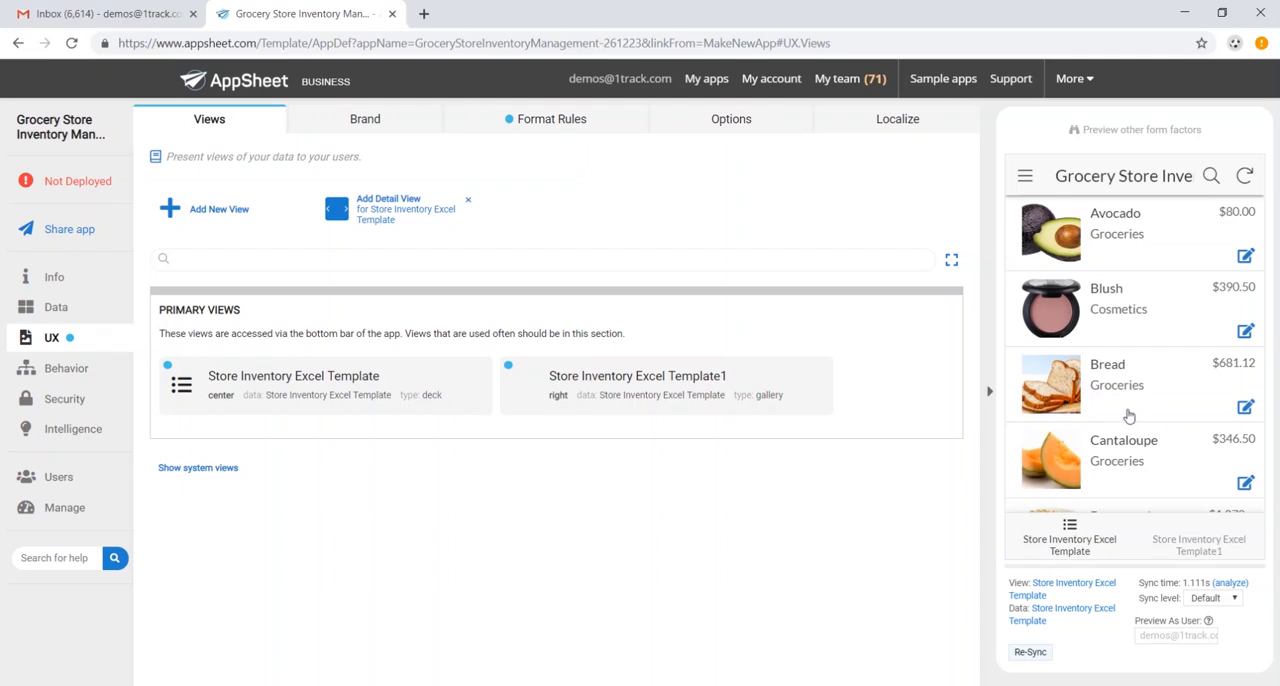
# - Allow adds and deletes on the Store Inventory Excel Template table
pyautogui.click(58, 307)
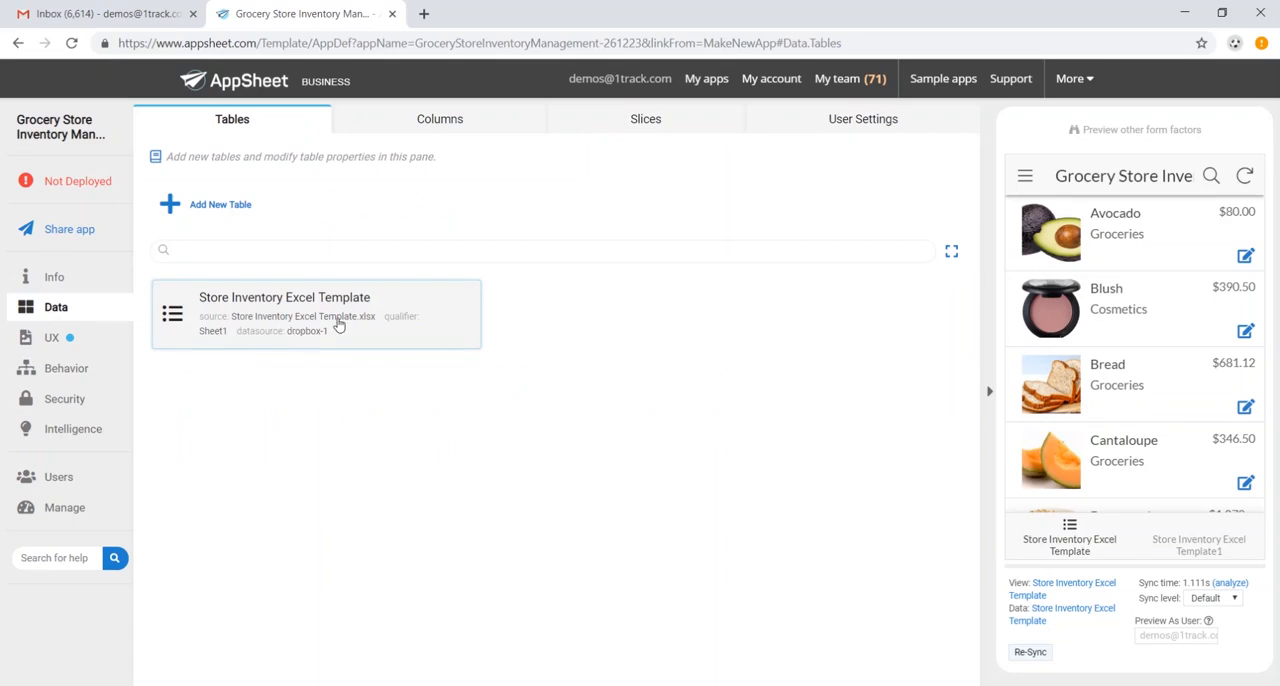
pyautogui.click(338, 325)
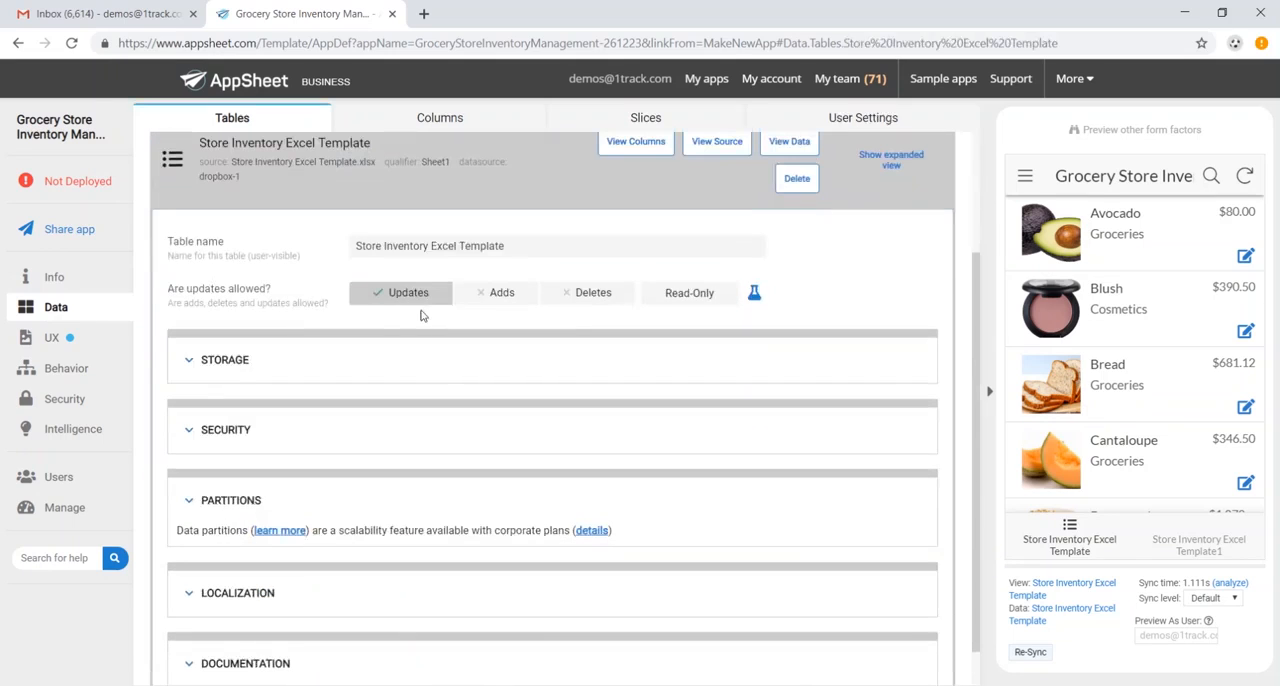
pyautogui.click(483, 299)
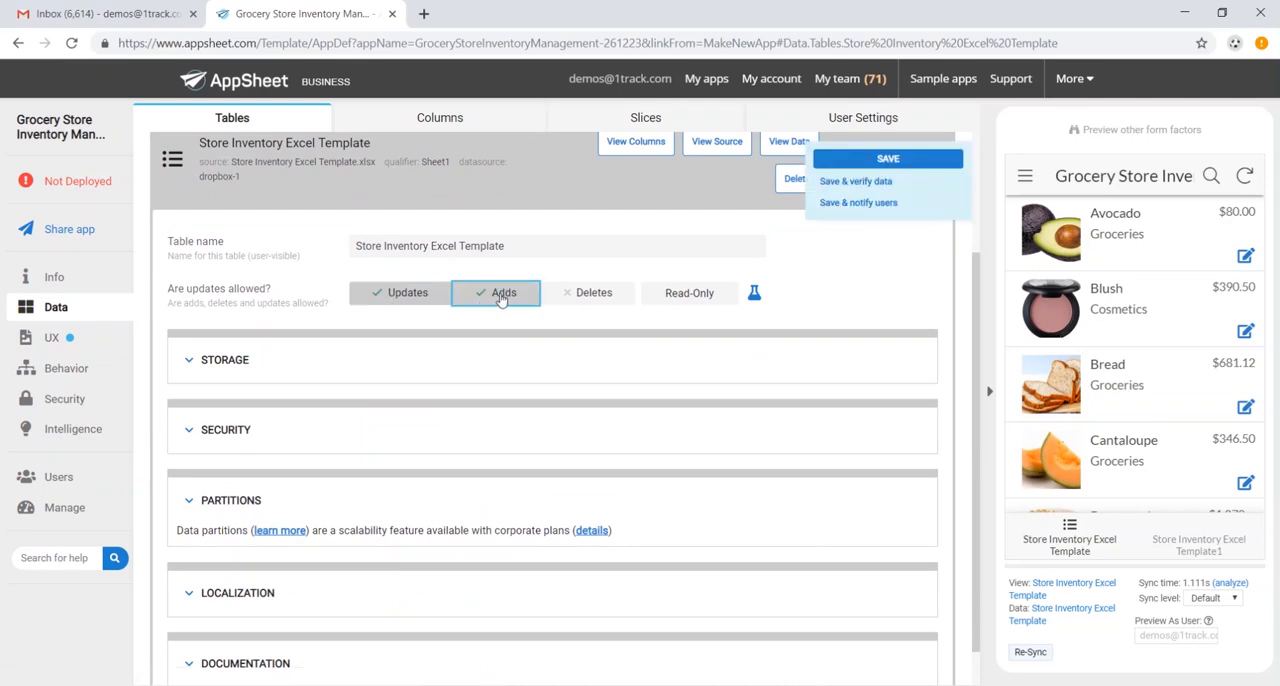
pyautogui.click(588, 297)
pyautogui.scroll(3, 535, 298)
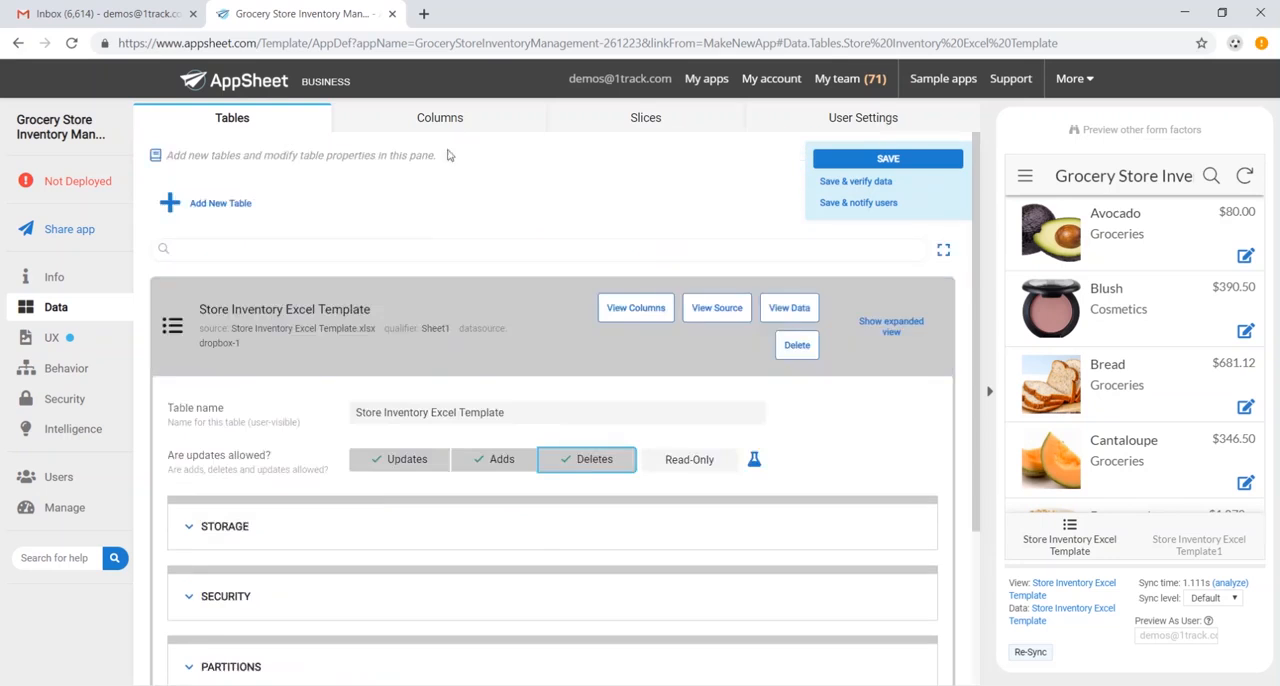
# - Open the column definitions of the Store Inventory Excel Template table and review the column types
pyautogui.click(432, 124)
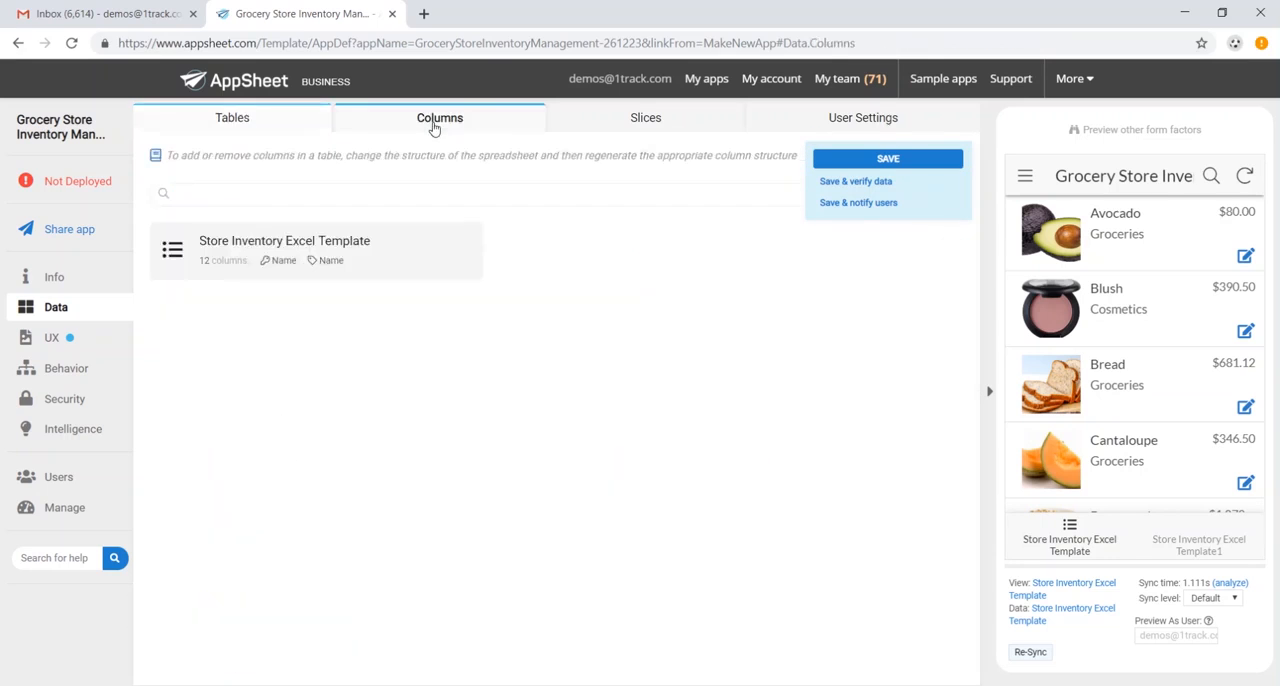
pyautogui.click(408, 253)
pyautogui.scroll(-2, 461, 305)
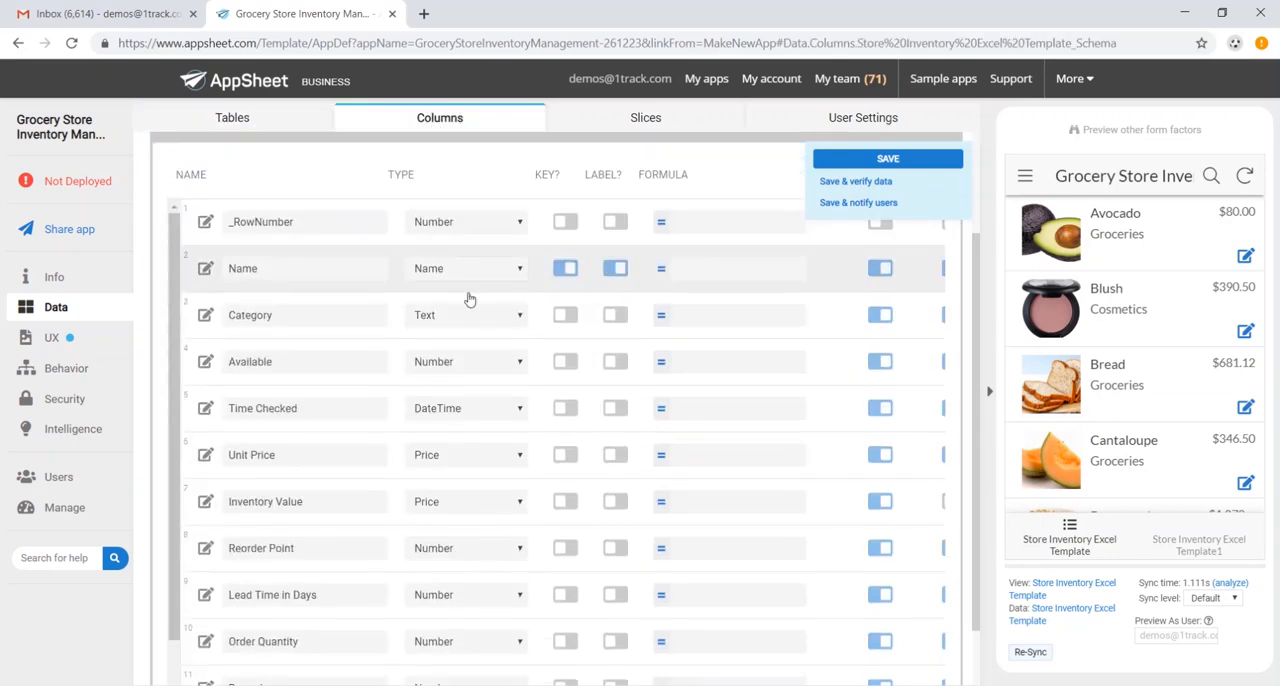
pyautogui.scroll(1, 458, 290)
pyautogui.scroll(-1, 463, 295)
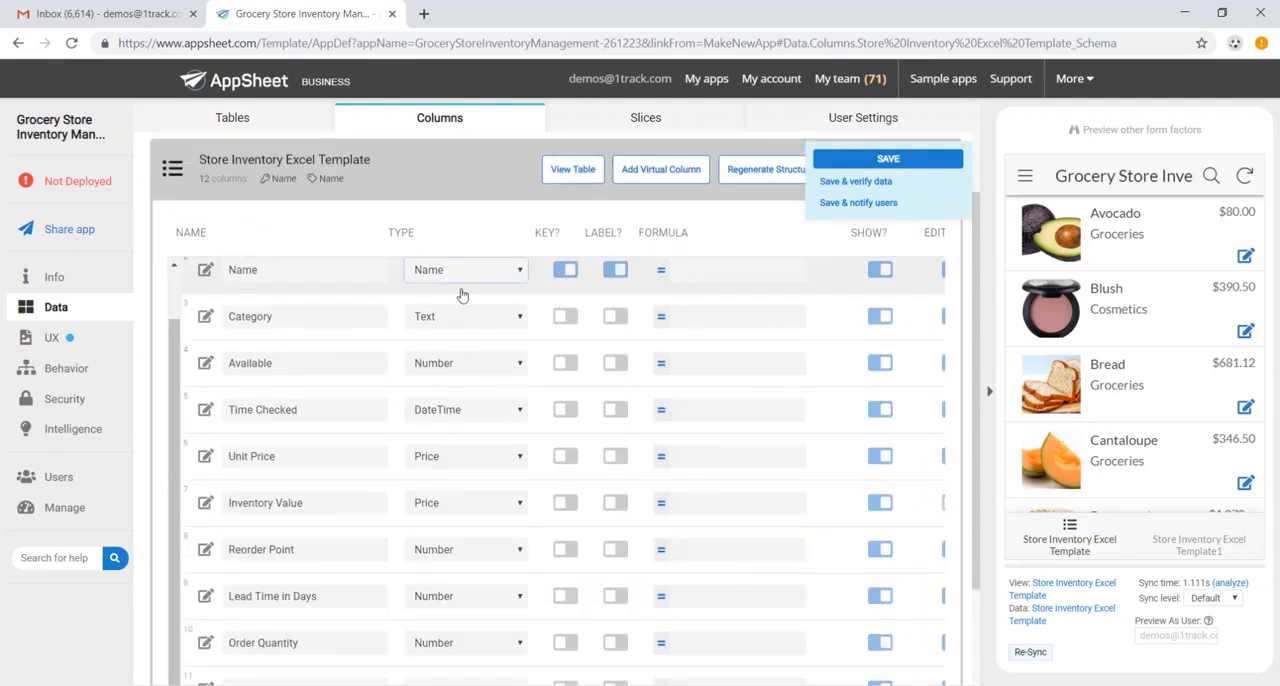
# - Add a new slice based on the Store Inventory Excel Template table and name it Out of Stock
pyautogui.scroll(-2, 466, 357)
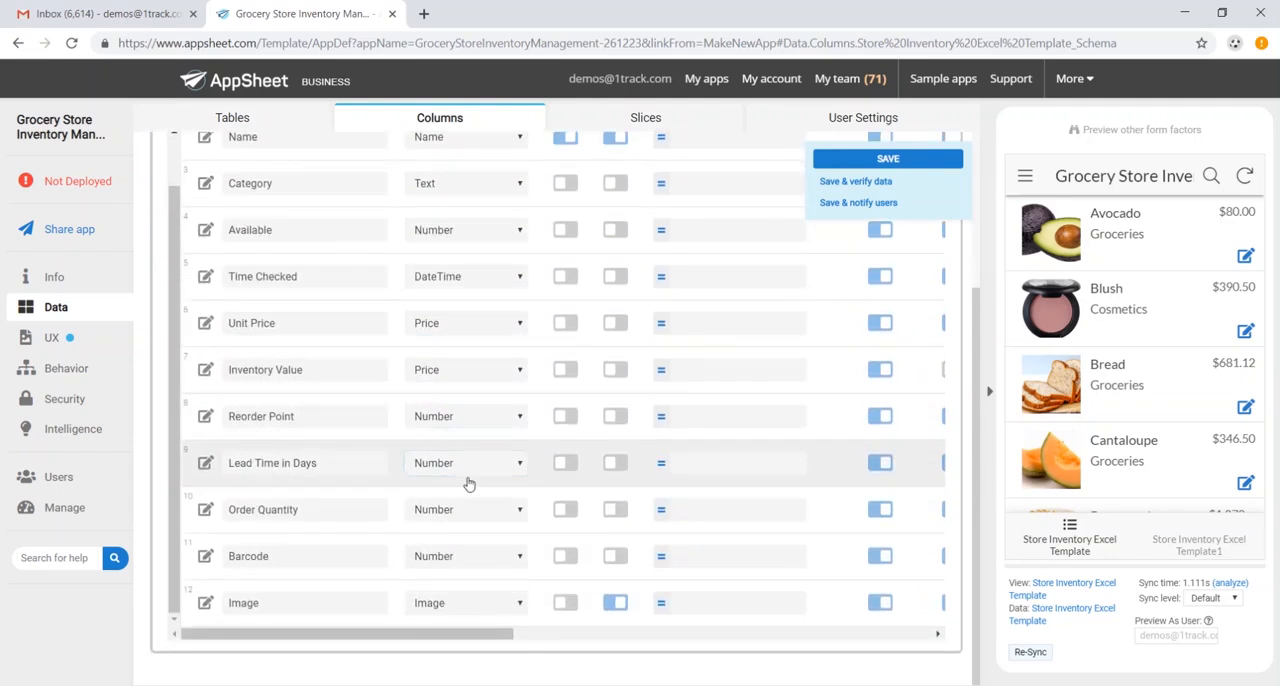
pyautogui.scroll(1, 466, 480)
pyautogui.click(614, 117)
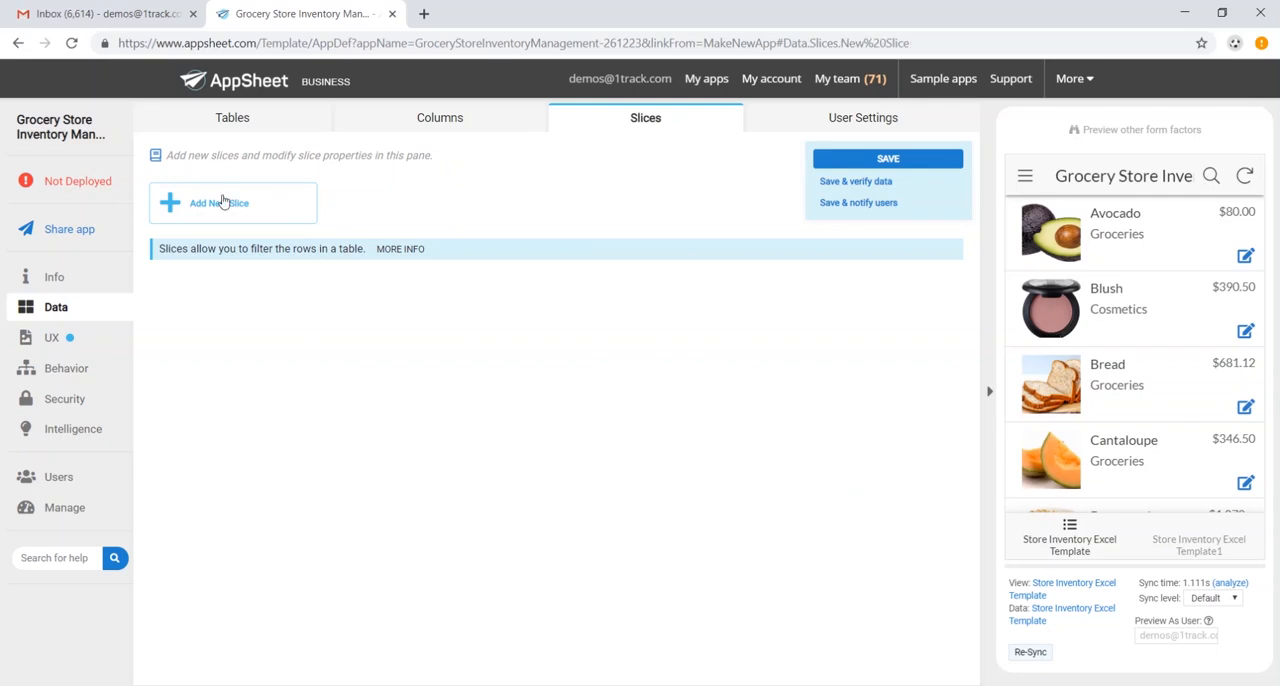
pyautogui.click(222, 203)
pyautogui.click(428, 237)
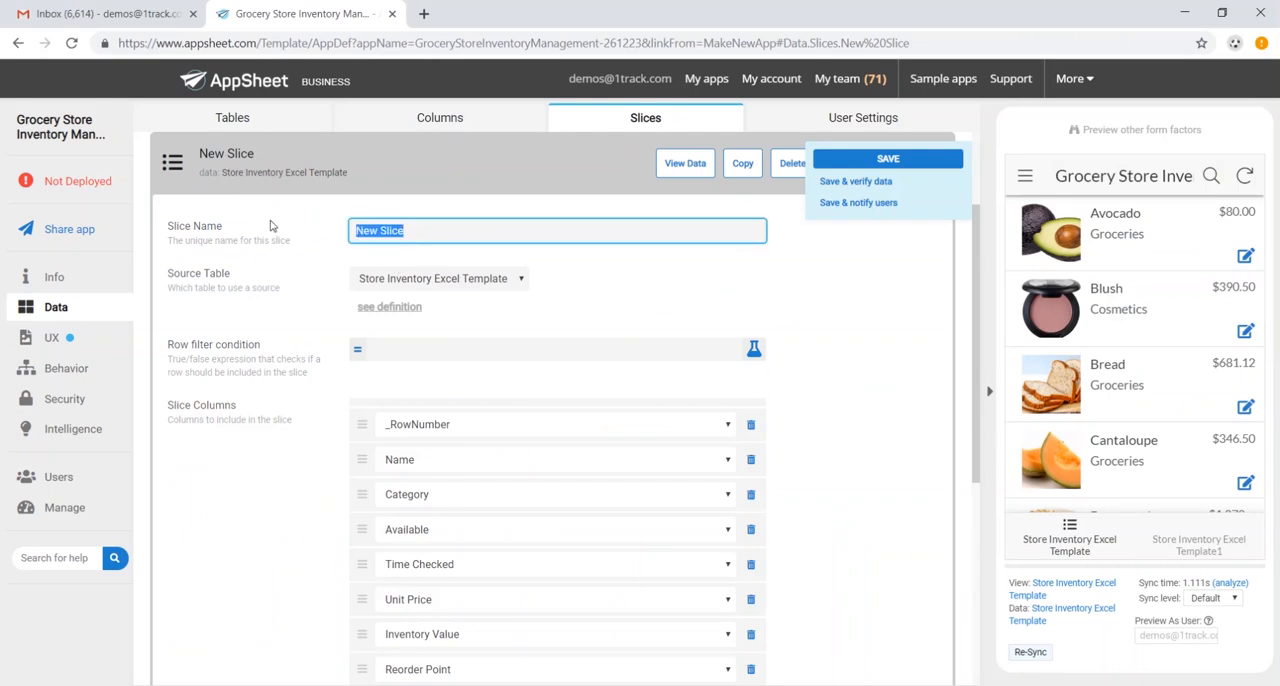
pyautogui.write('Out of Stock')
# - Set the Out of Stock slice's row filter condition to [Available]="0", checking the column name in the Excel workbook, and save the app
pyautogui.click(447, 352)
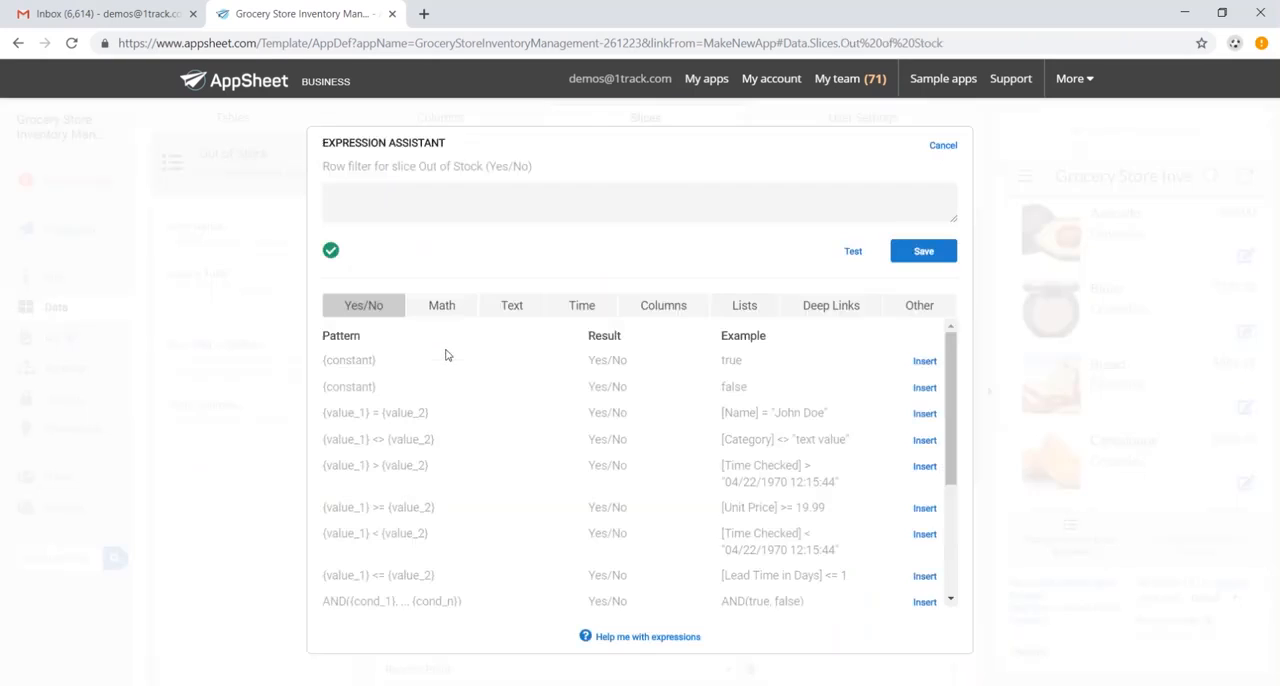
pyautogui.click(477, 212)
pyautogui.write('[E')
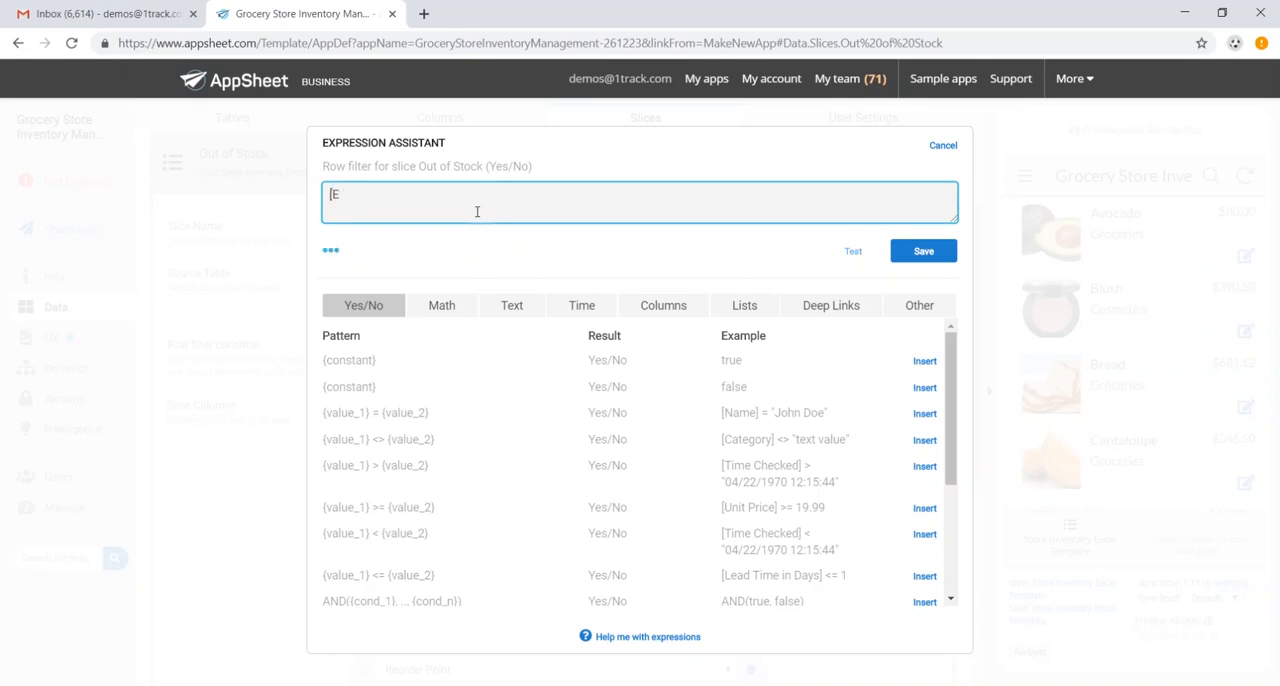
pyautogui.write('vailable')
pyautogui.hotkey('alt', 'Tab')
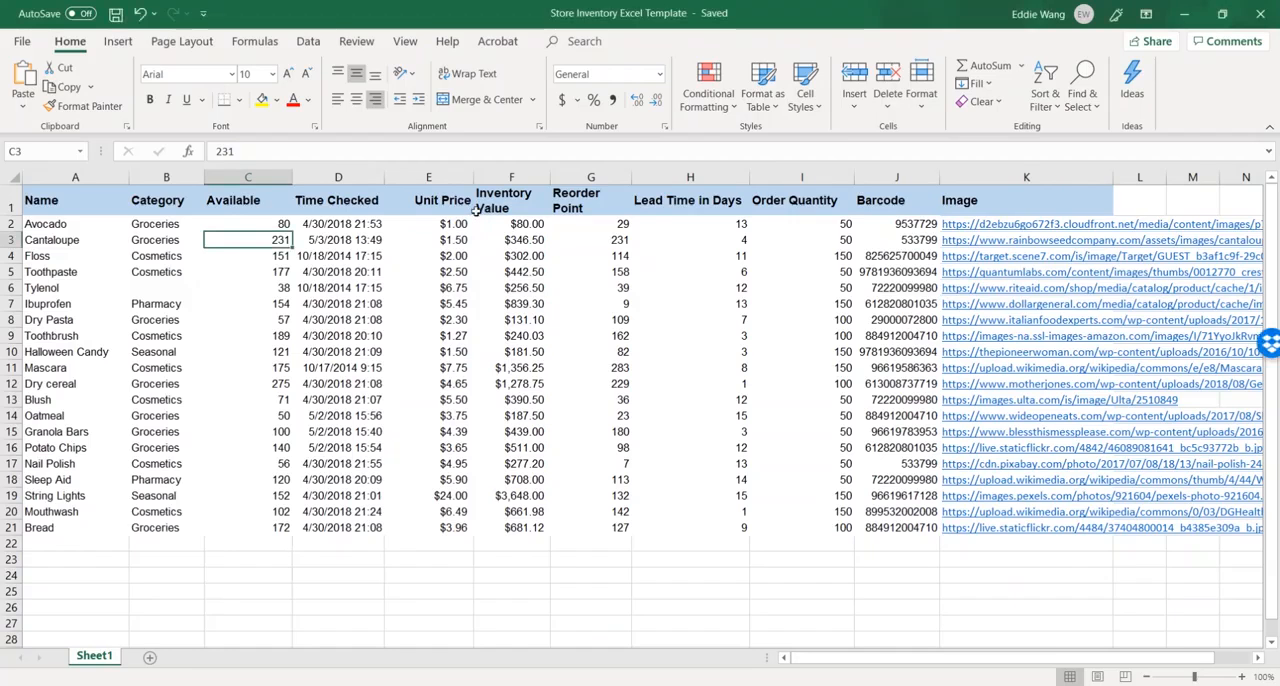
pyautogui.press('Up')
pyautogui.press('Up')
pyautogui.hotkey('alt', 'Tab')
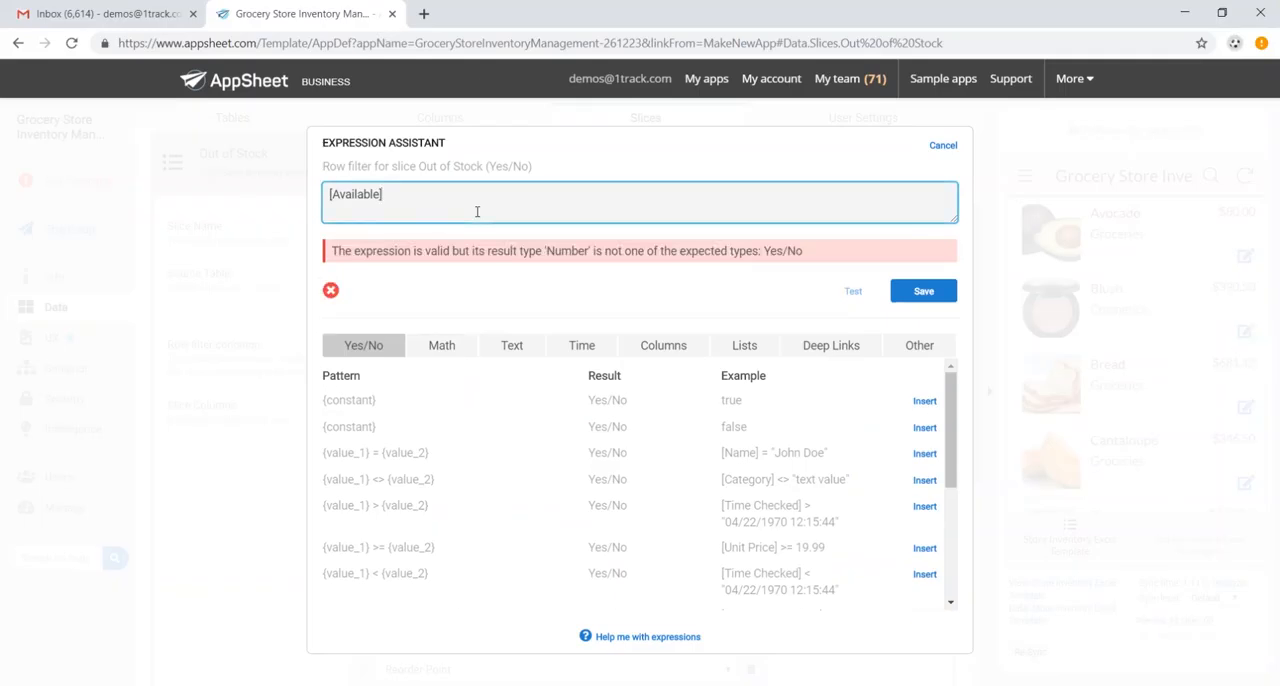
pyautogui.write("e]='")
pyautogui.click(337, 292)
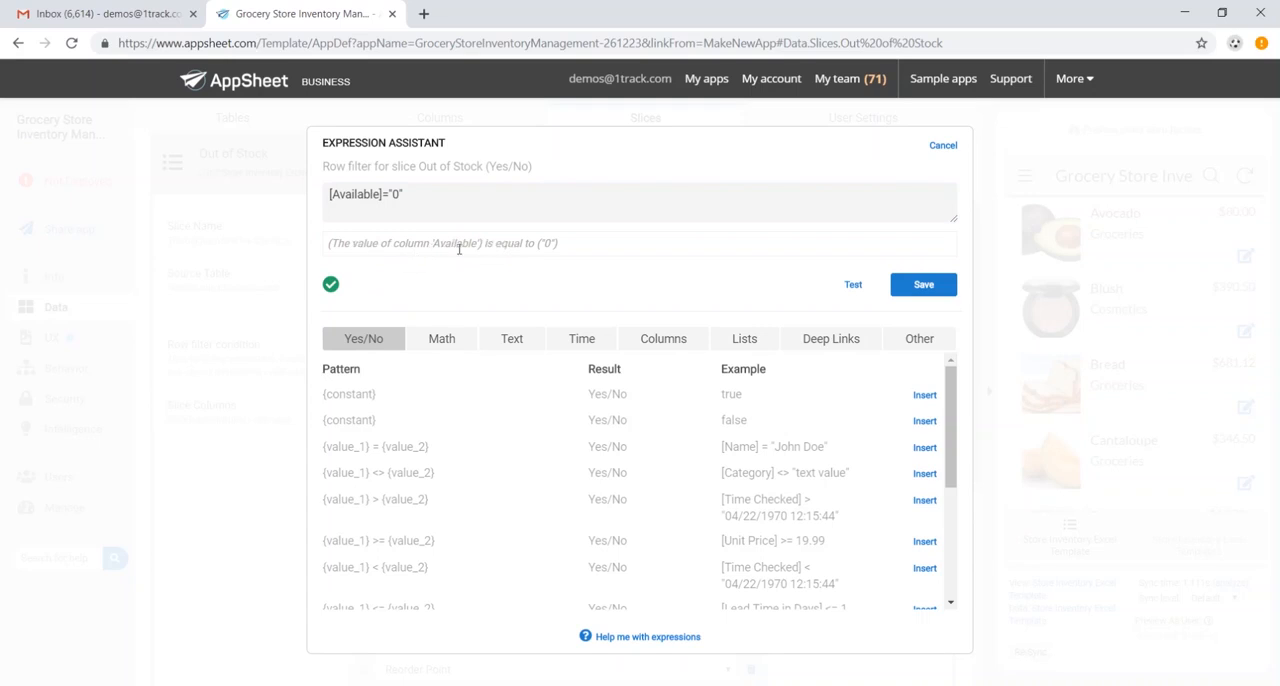
pyautogui.click(941, 290)
pyautogui.click(932, 163)
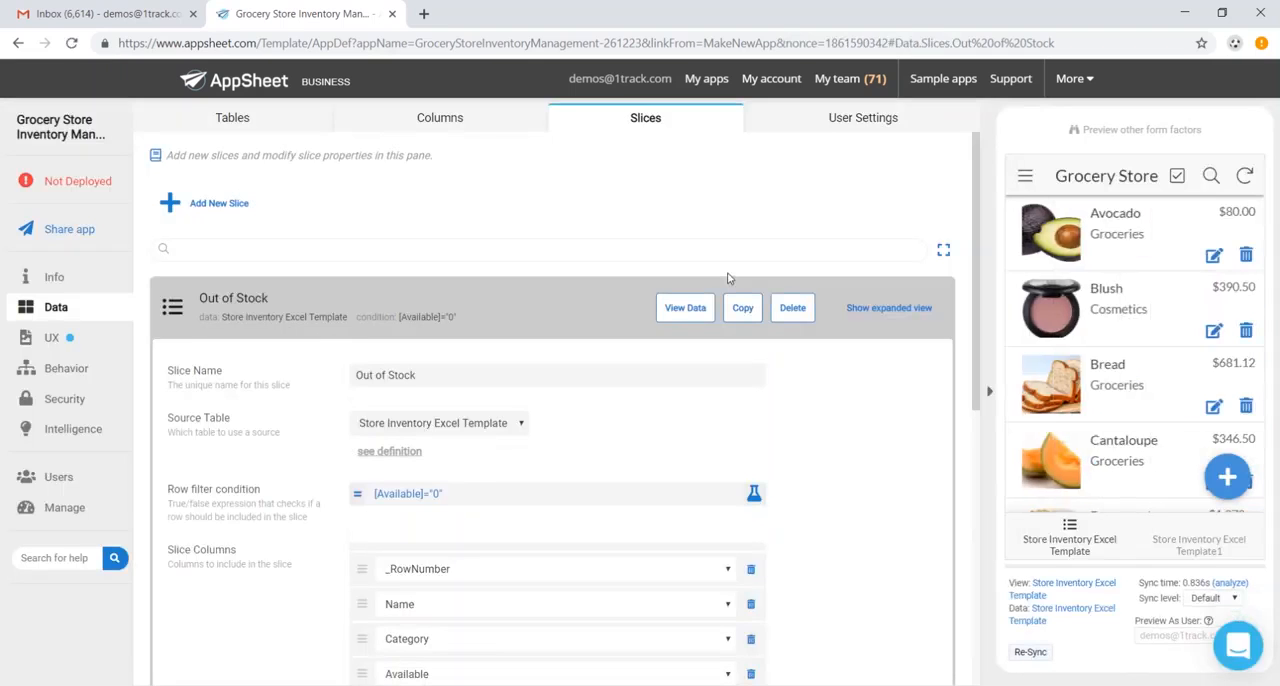
# - Open the UX settings of the Store Inventory Excel Template view and browse its item list in the app preview
pyautogui.click(89, 345)
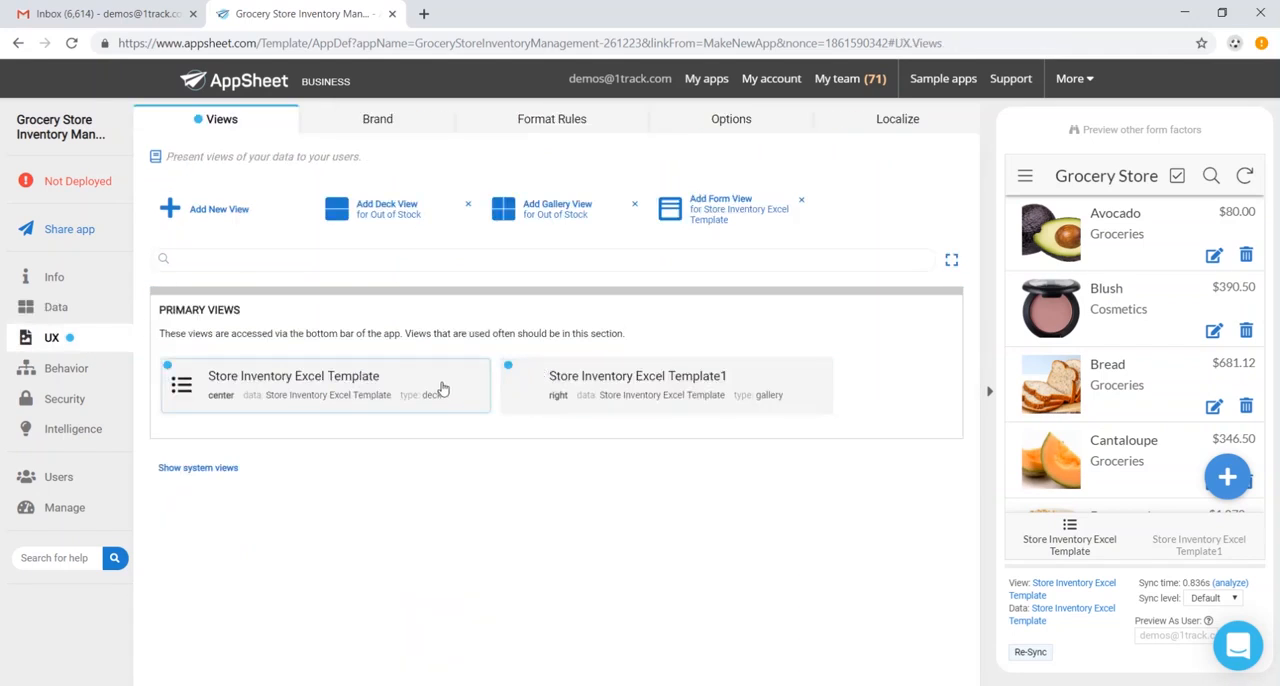
pyautogui.click(614, 399)
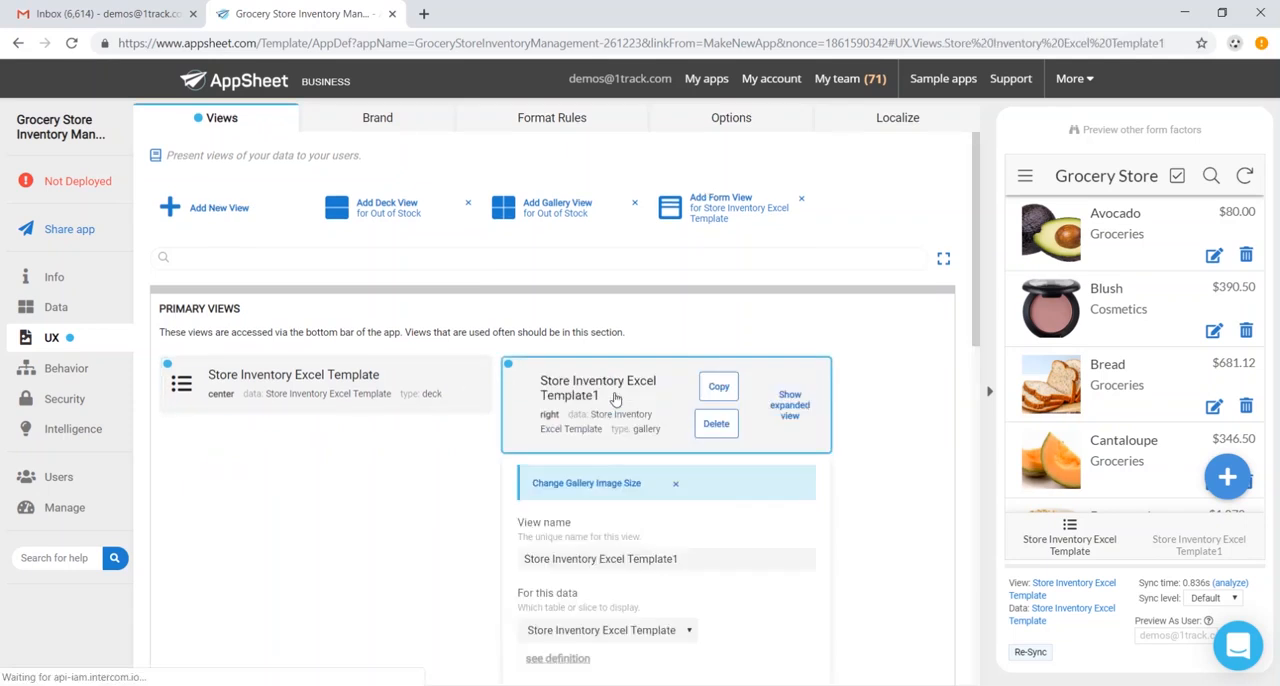
pyautogui.click(337, 377)
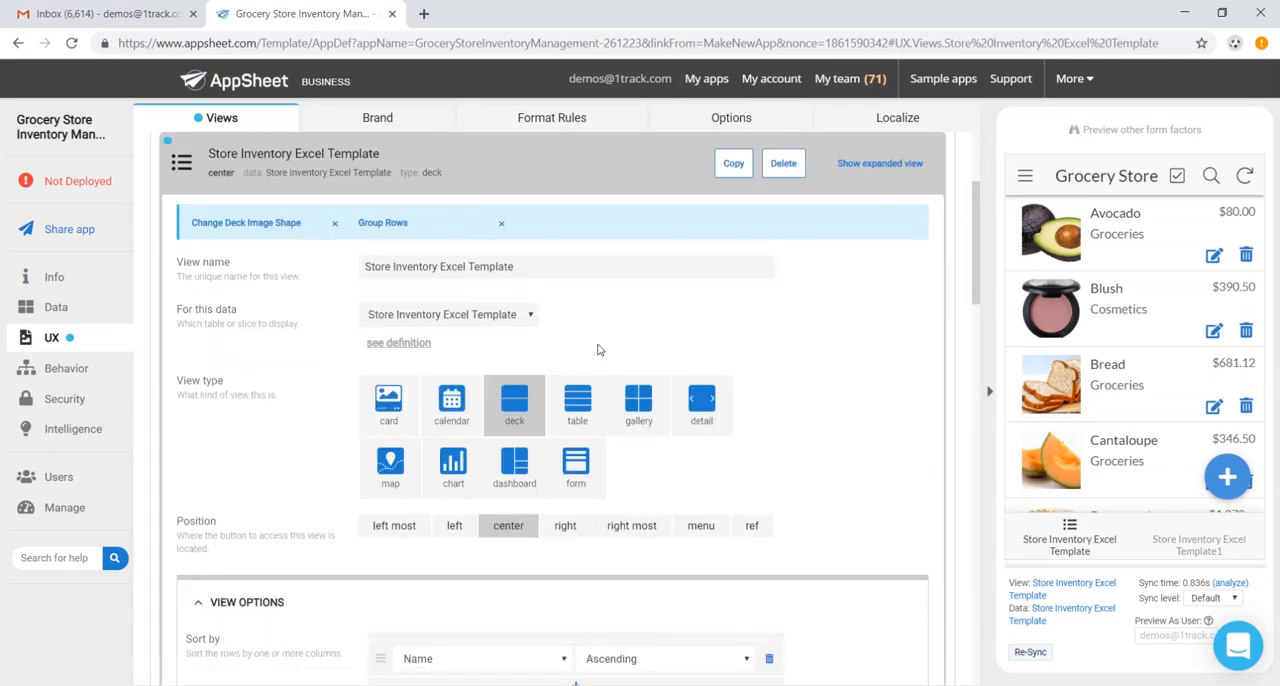
pyautogui.scroll(-2, 1122, 262)
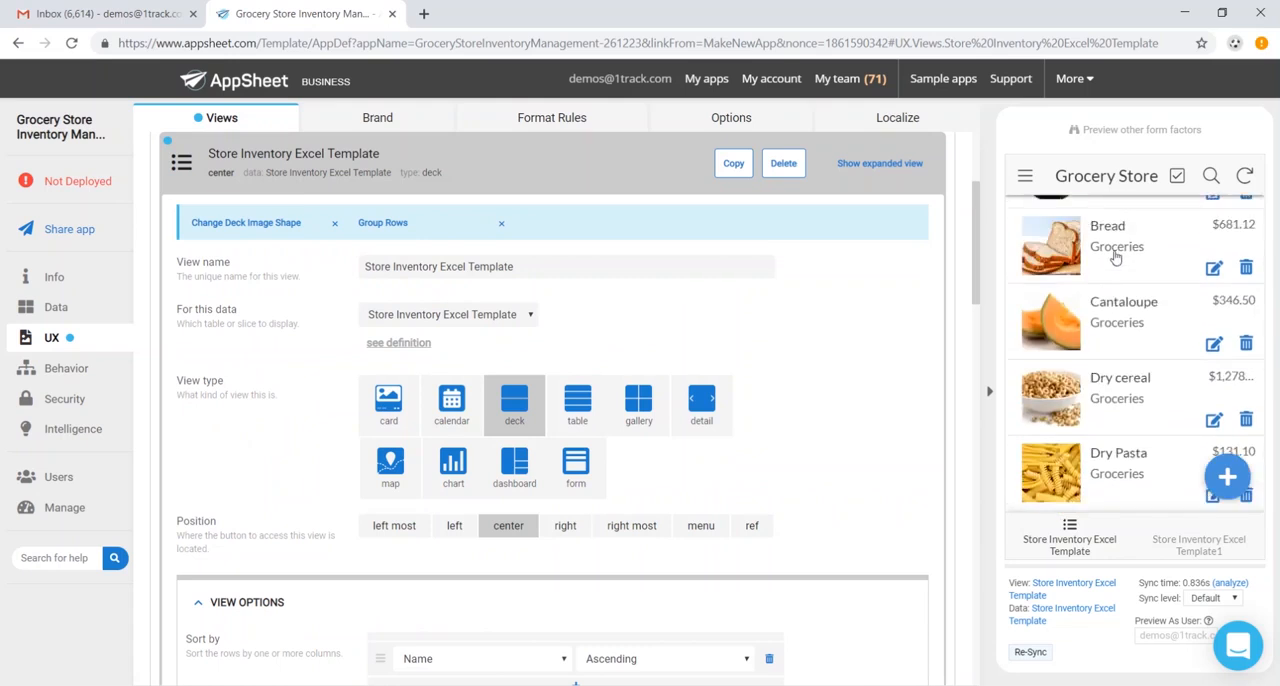
pyautogui.scroll(2, 1092, 270)
# - Try the table, gallery and detail types on the Store Inventory Excel Template view, and return it to the deck type
pyautogui.click(587, 416)
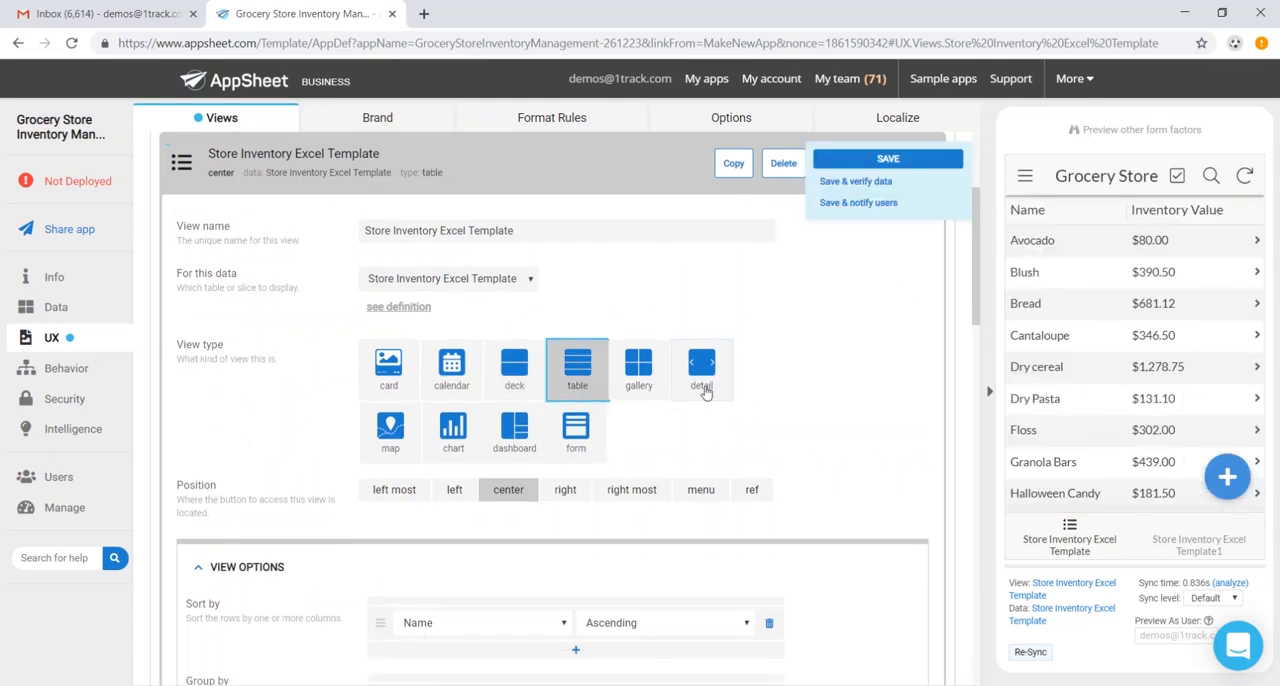
pyautogui.click(650, 389)
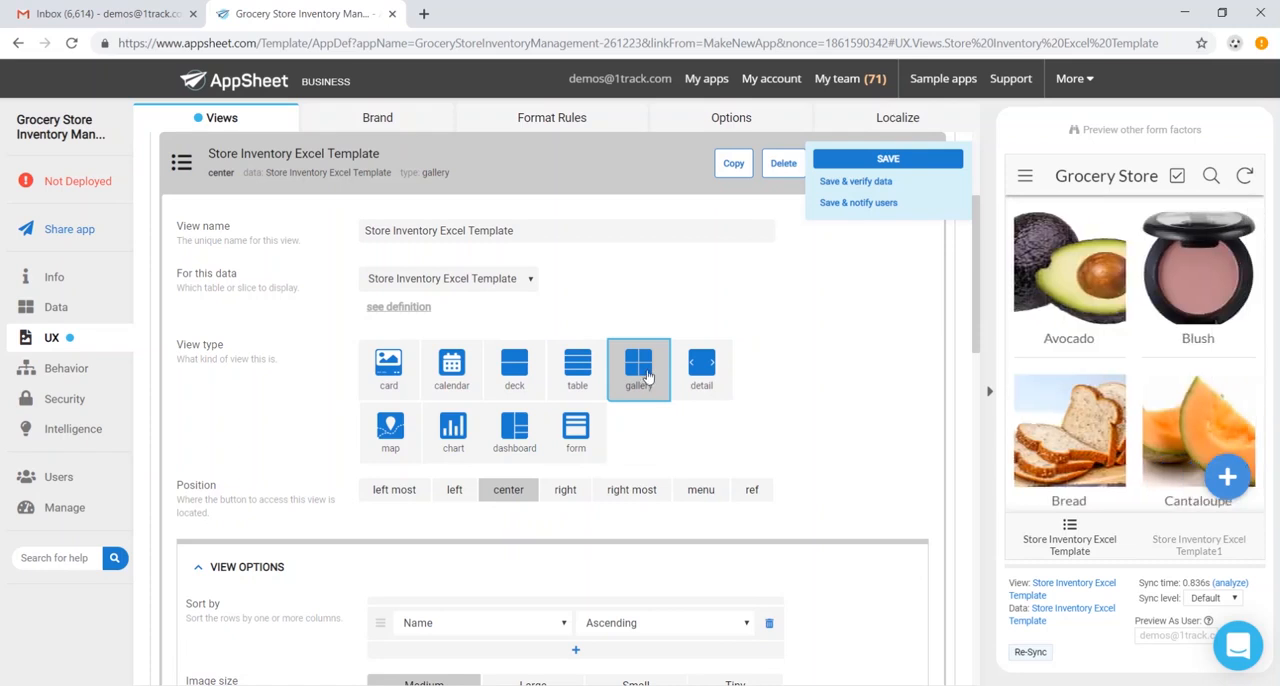
pyautogui.click(720, 368)
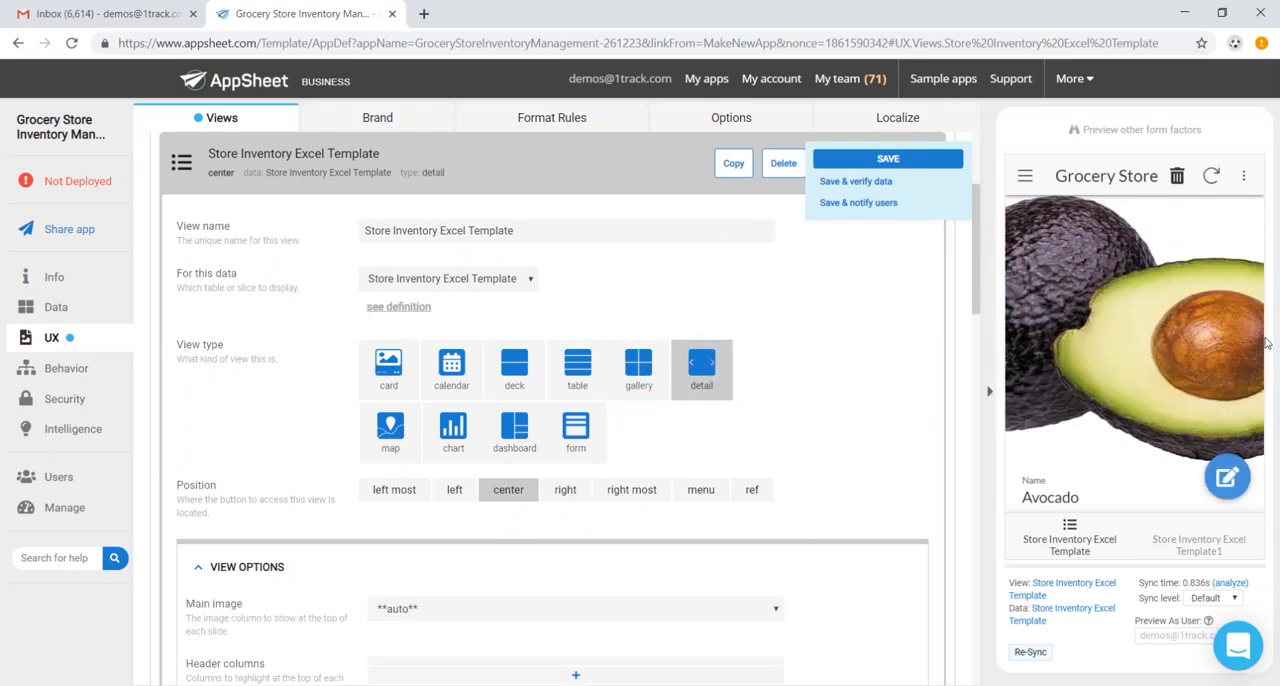
pyautogui.click(514, 368)
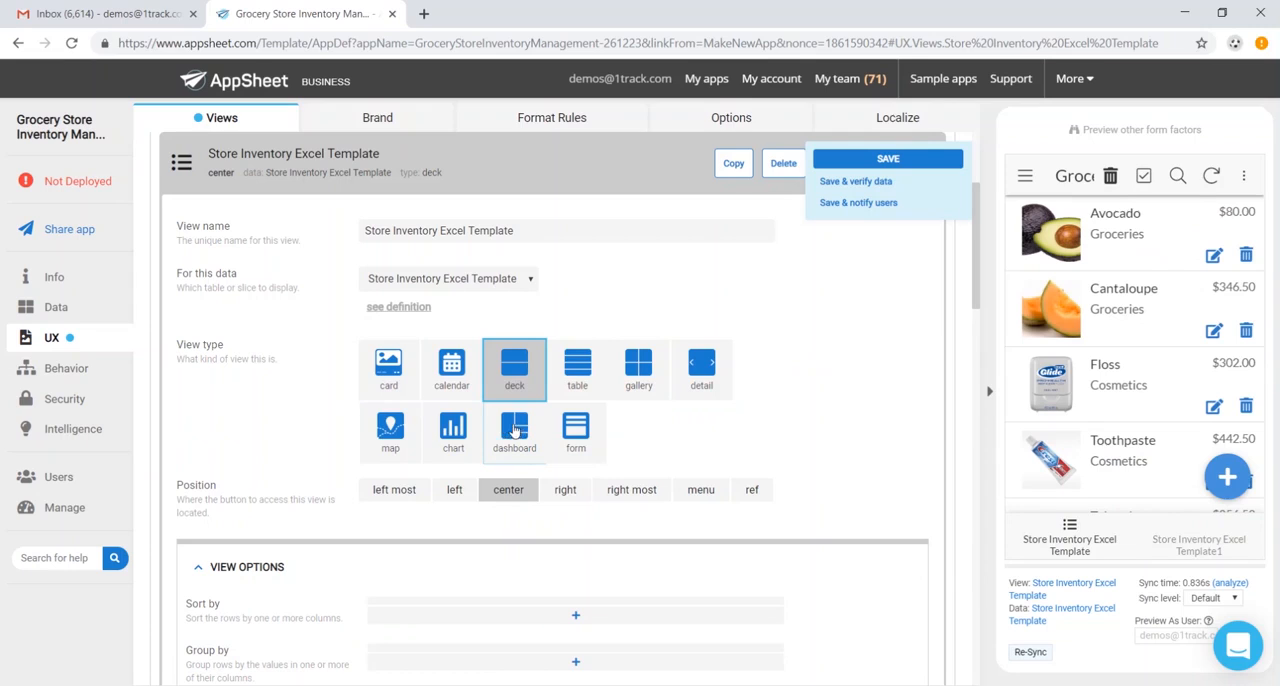
# - Group the rows of the Store Inventory Excel Template deck view by Category in ascending order
pyautogui.scroll(-1, 550, 470)
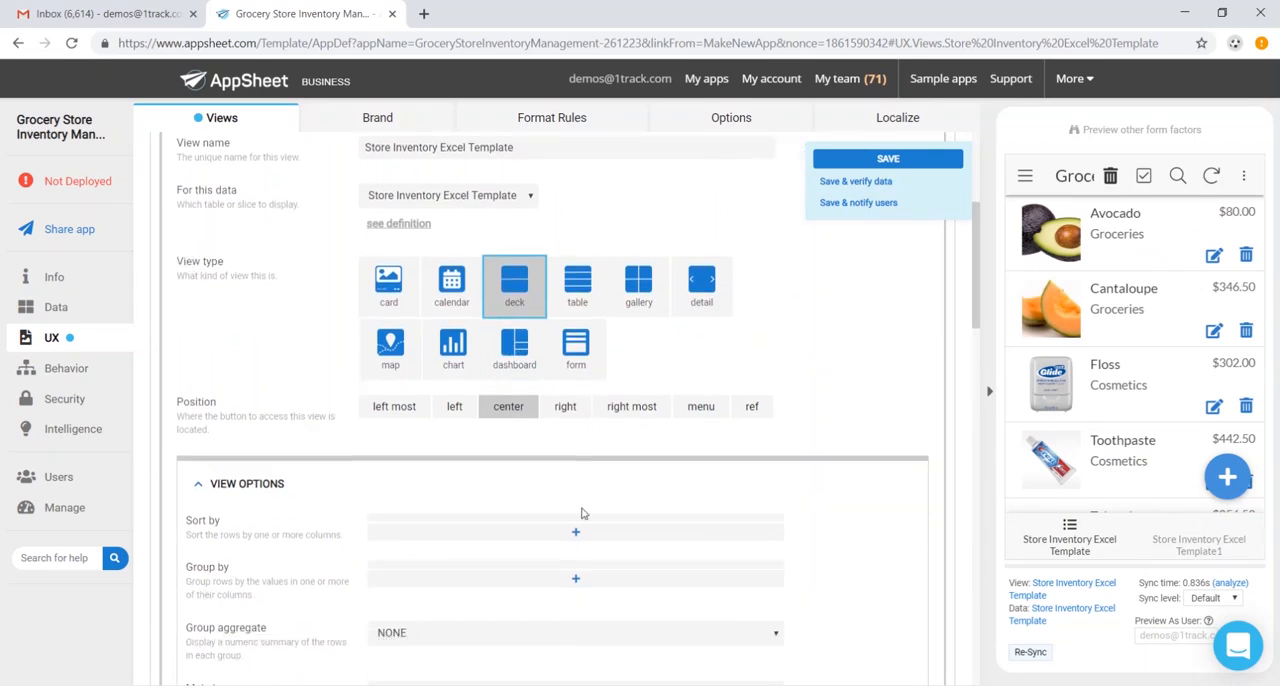
pyautogui.click(578, 576)
pyautogui.scroll(-2, 548, 578)
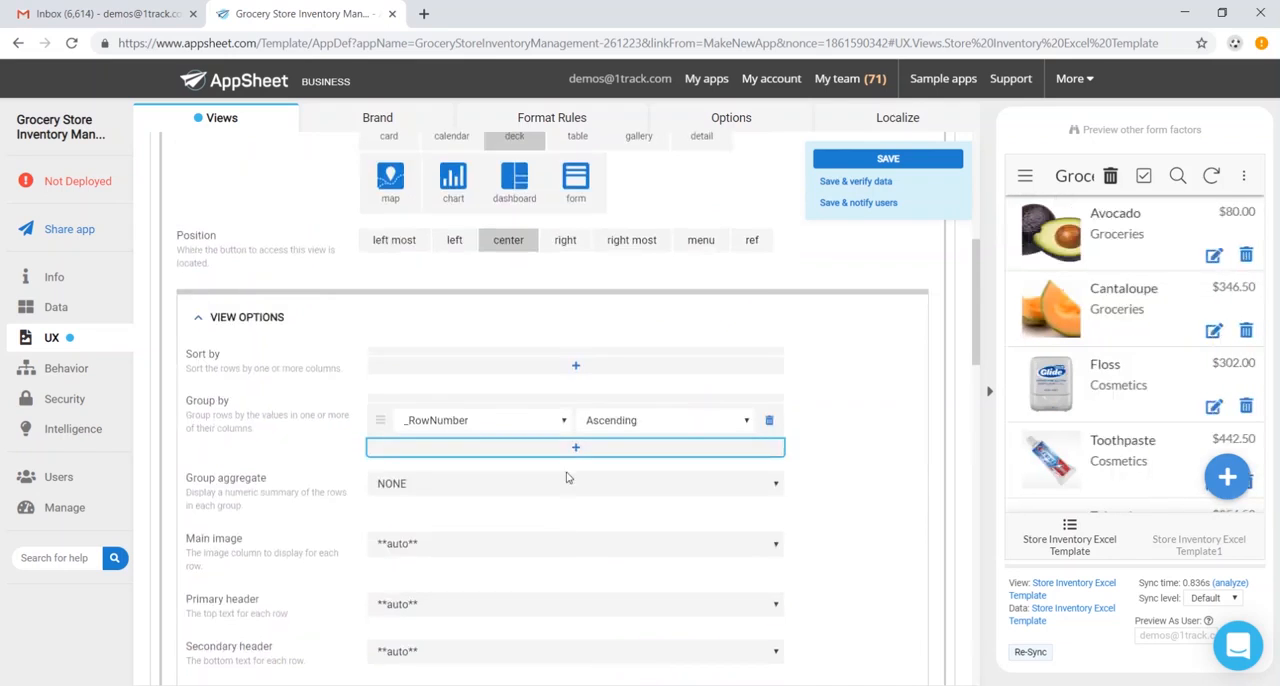
pyautogui.click(558, 423)
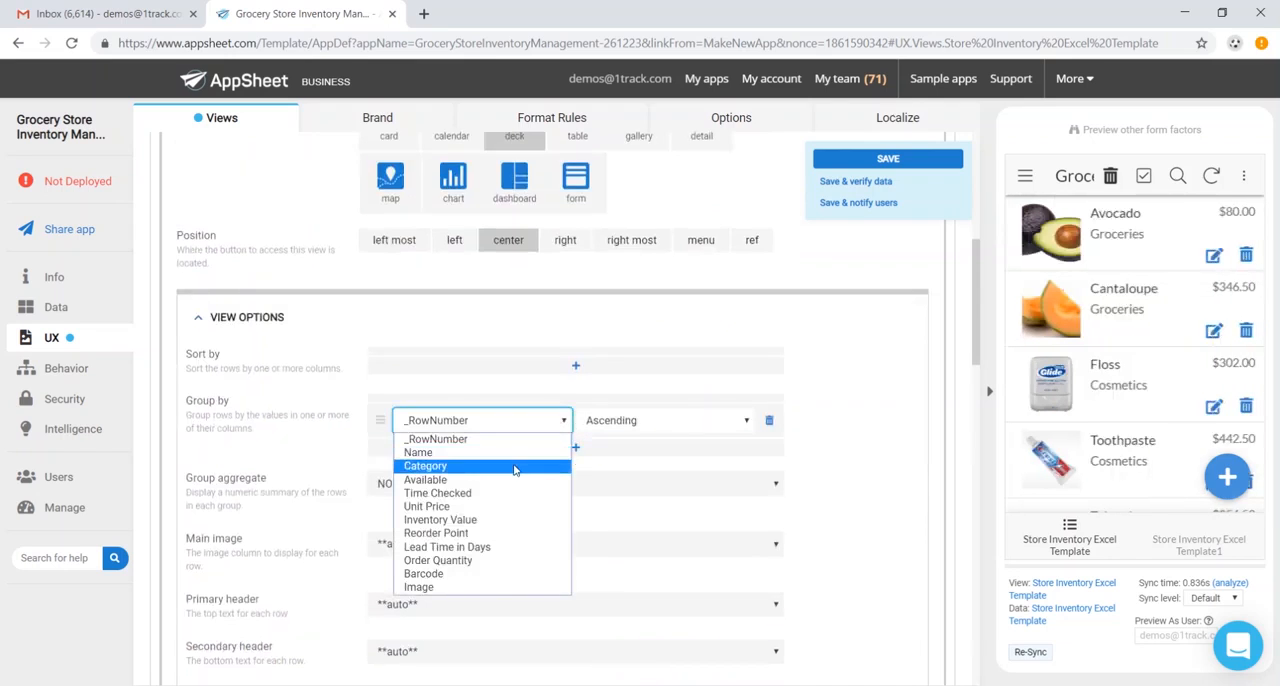
pyautogui.click(516, 466)
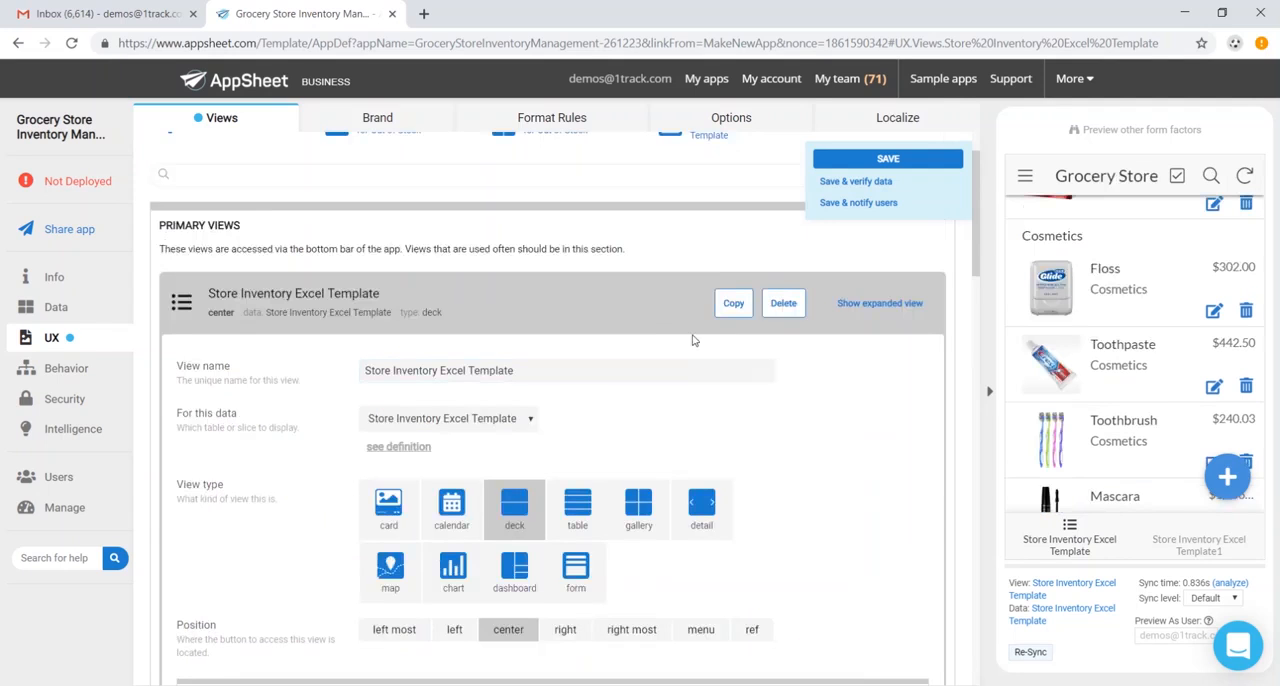
# - Change the Store Inventory Excel Template1 view's type to form and save the app
pyautogui.click(649, 315)
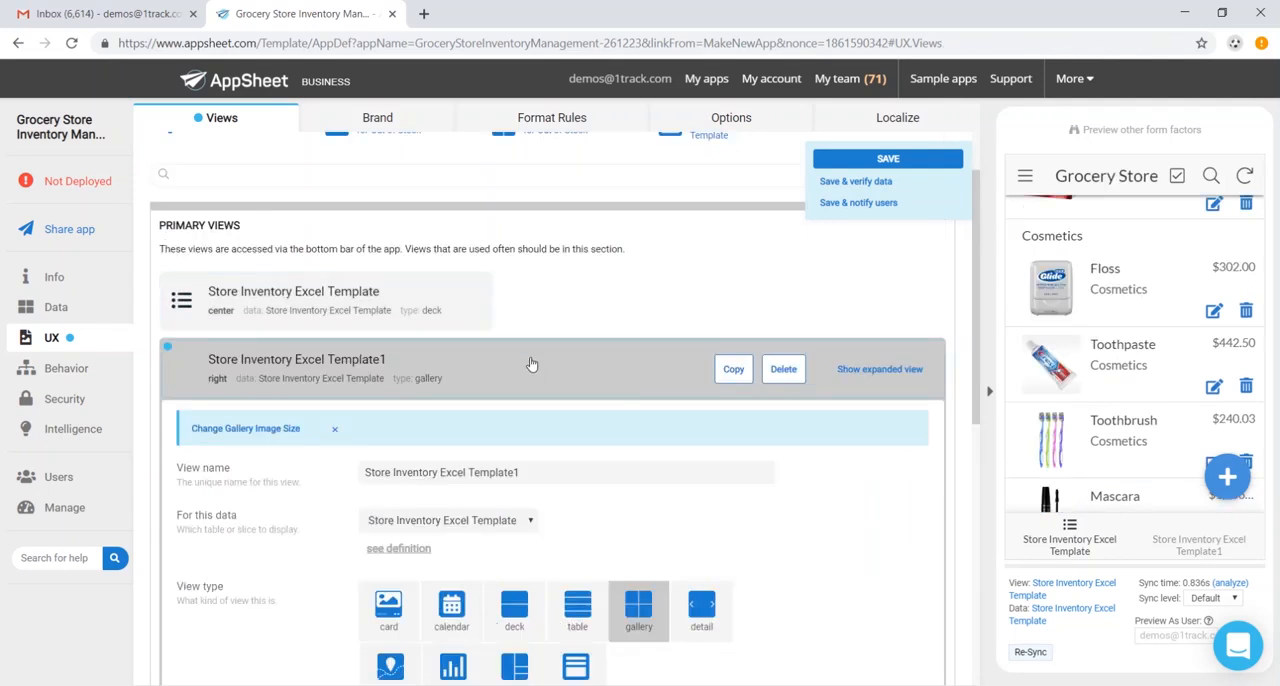
pyautogui.scroll(-2, 560, 367)
pyautogui.click(577, 507)
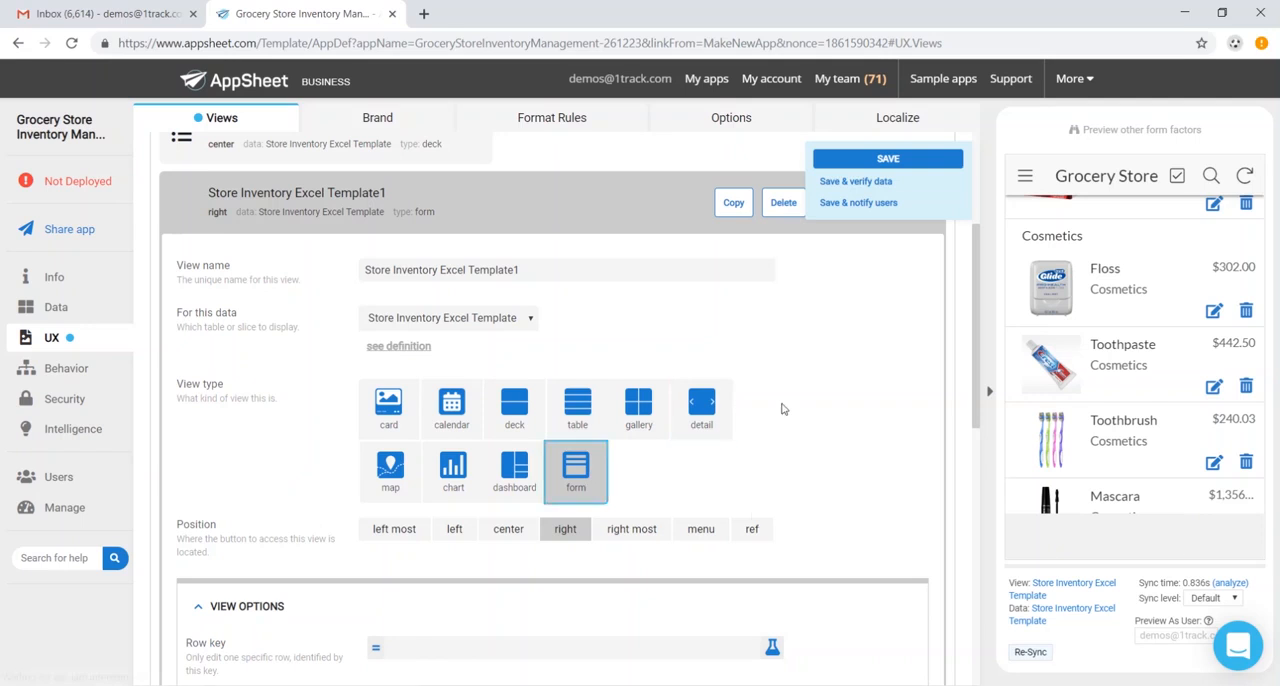
pyautogui.click(892, 158)
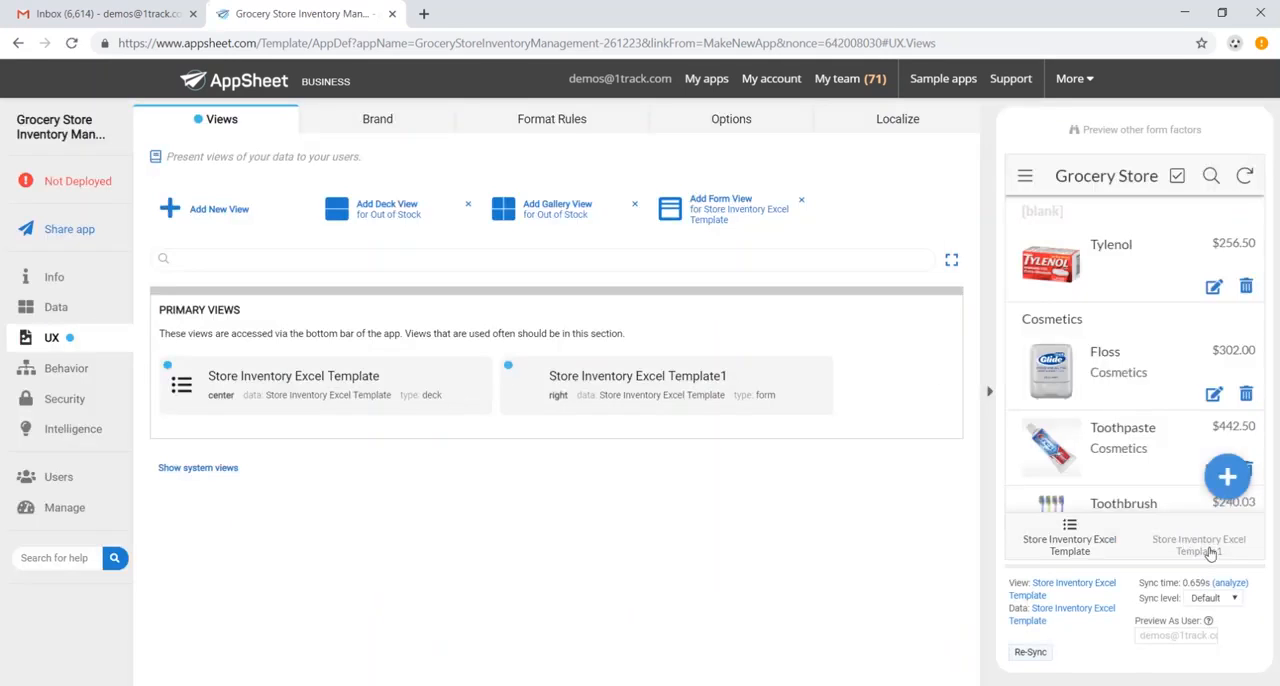
# - Open the Store Inventory Excel Template1 form in the app preview and review its entry fields down to Image
pyautogui.click(1207, 548)
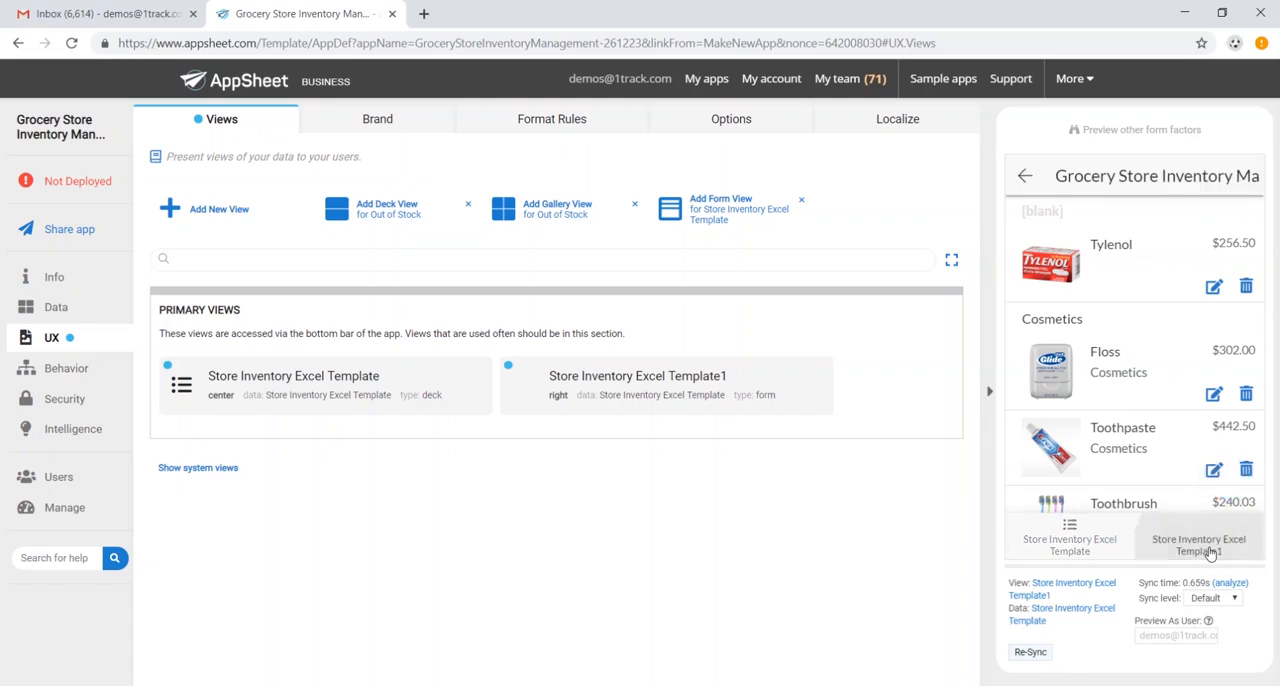
pyautogui.click(666, 383)
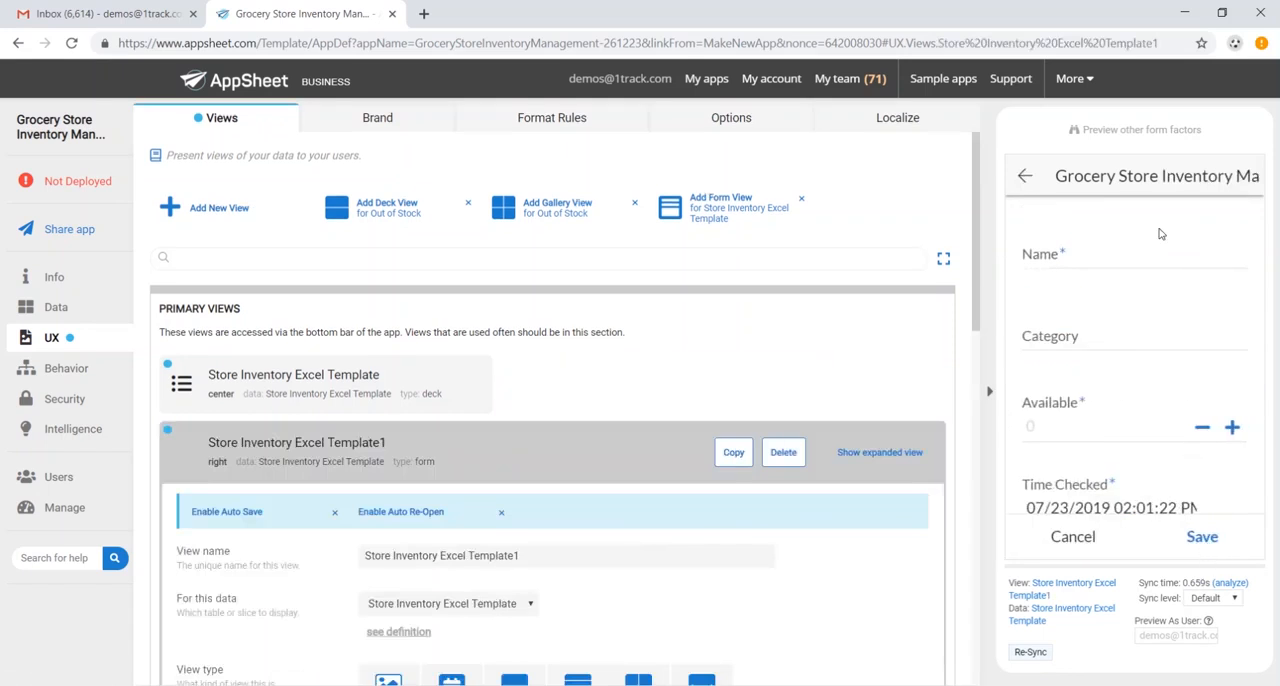
pyautogui.scroll(-3, 1071, 253)
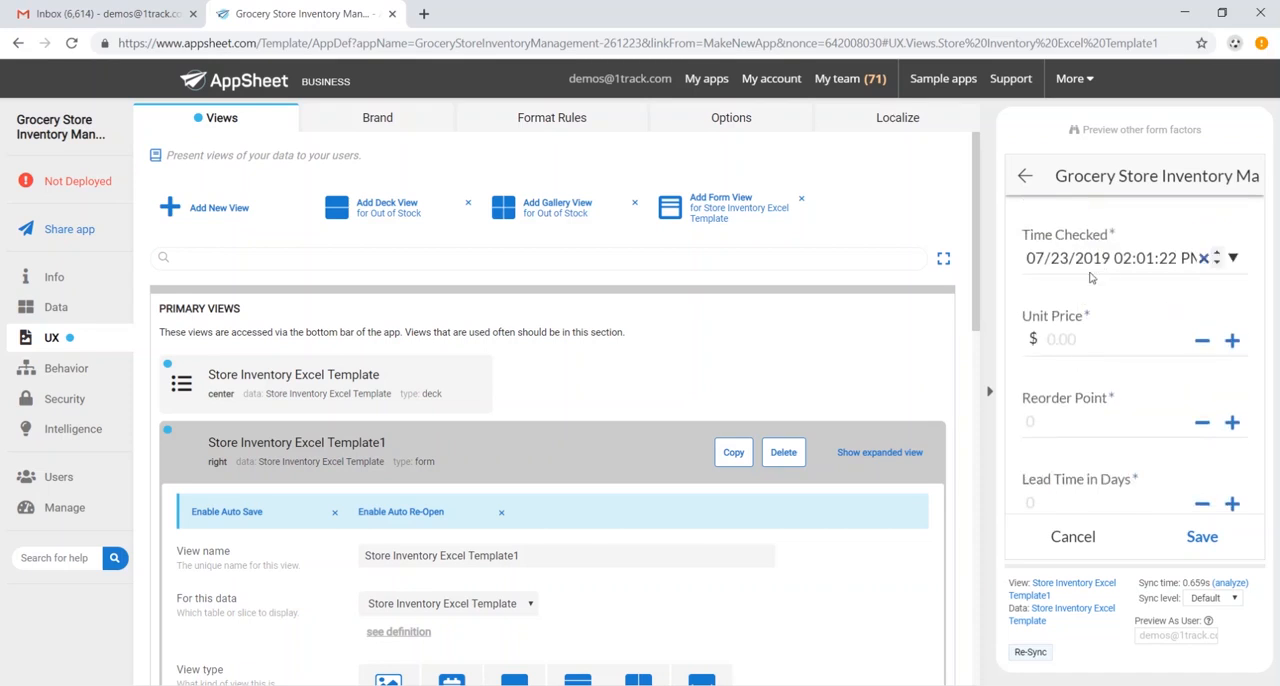
pyautogui.scroll(-3, 1082, 318)
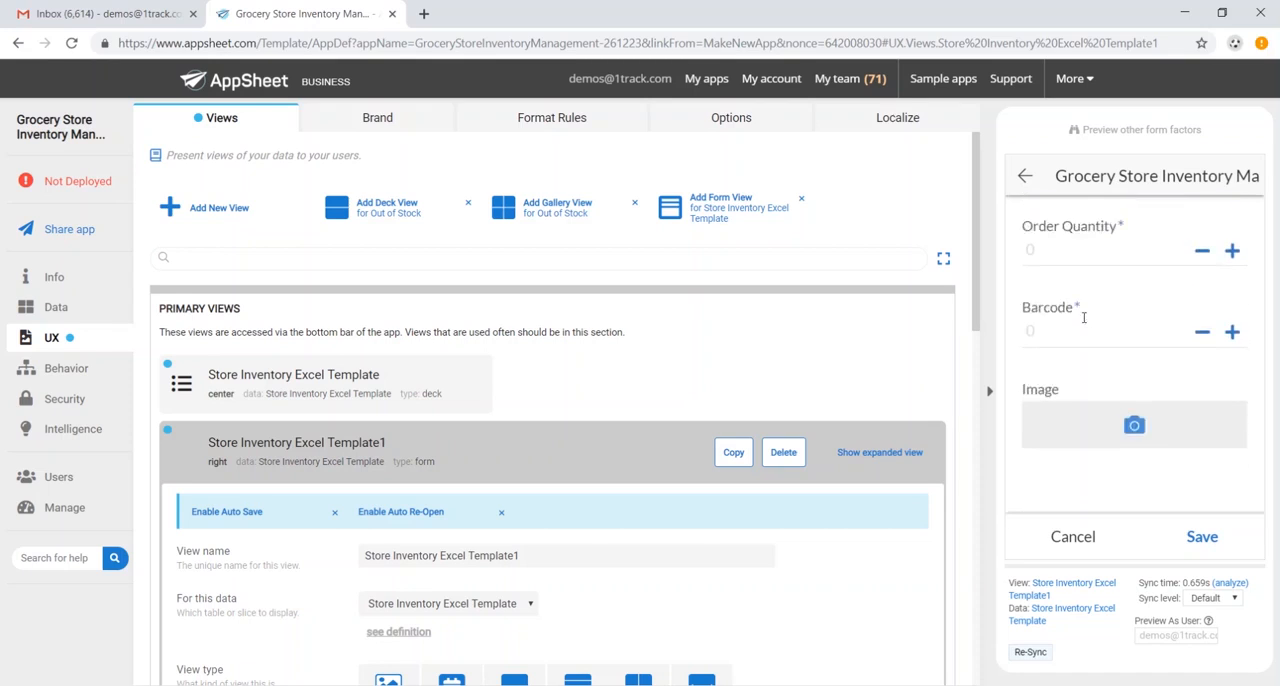
pyautogui.scroll(-1, 1086, 322)
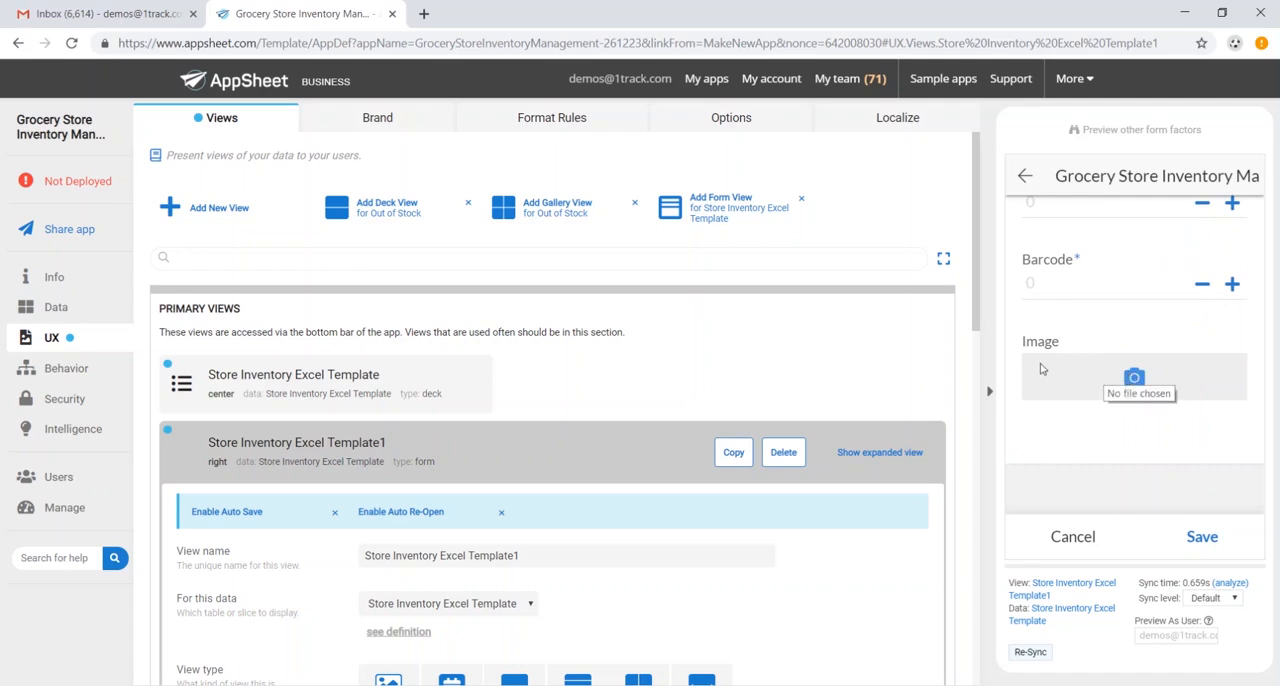
# - Rename the Store Inventory Excel Template1 form view to New SKU and save the app
pyautogui.scroll(-1, 632, 455)
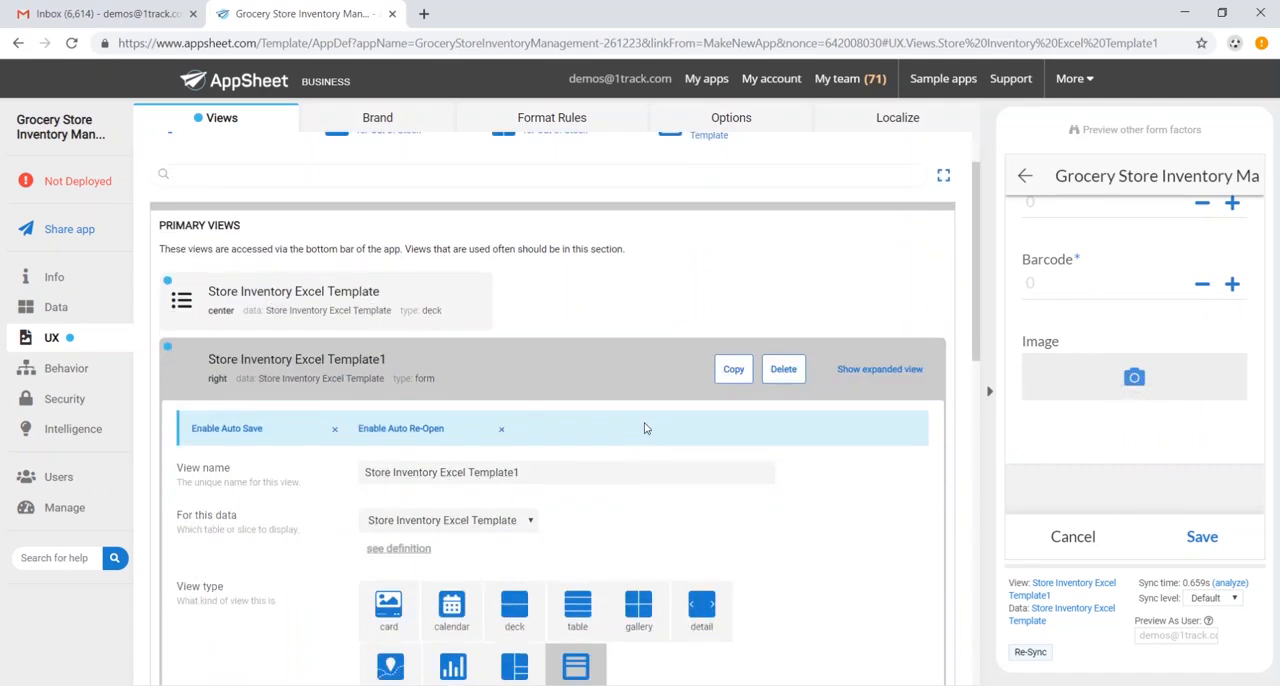
pyautogui.click(565, 470)
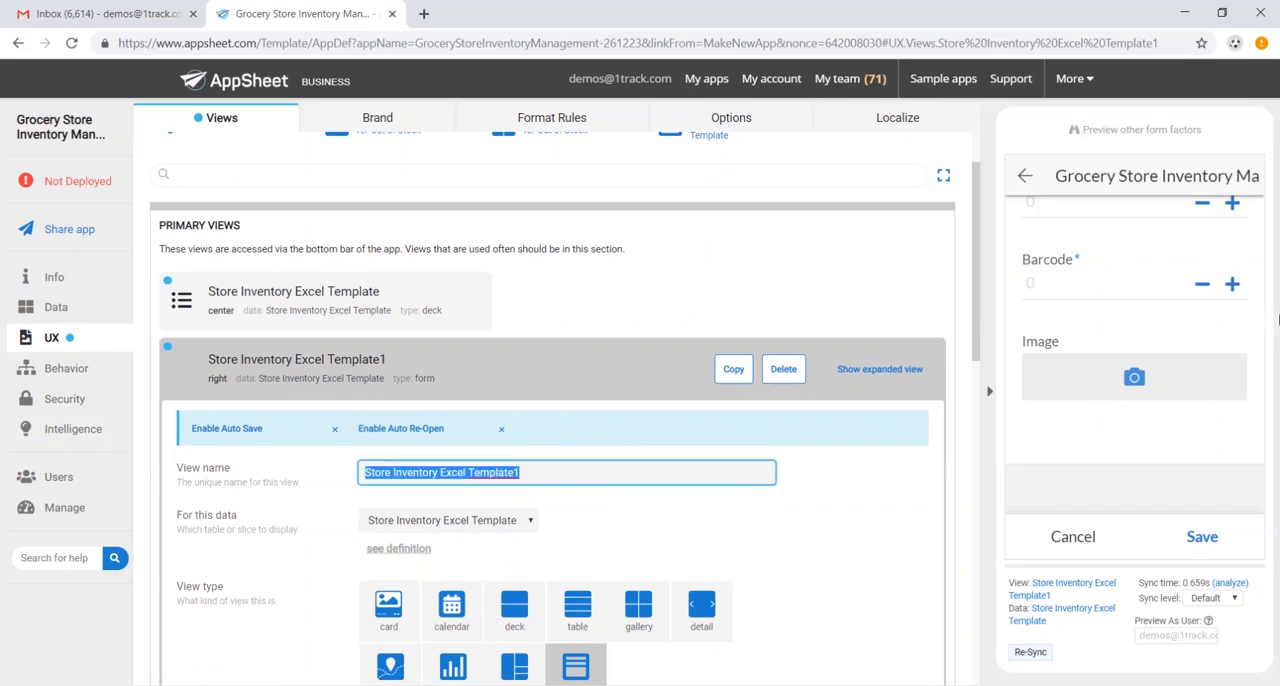
pyautogui.write('New SKU')
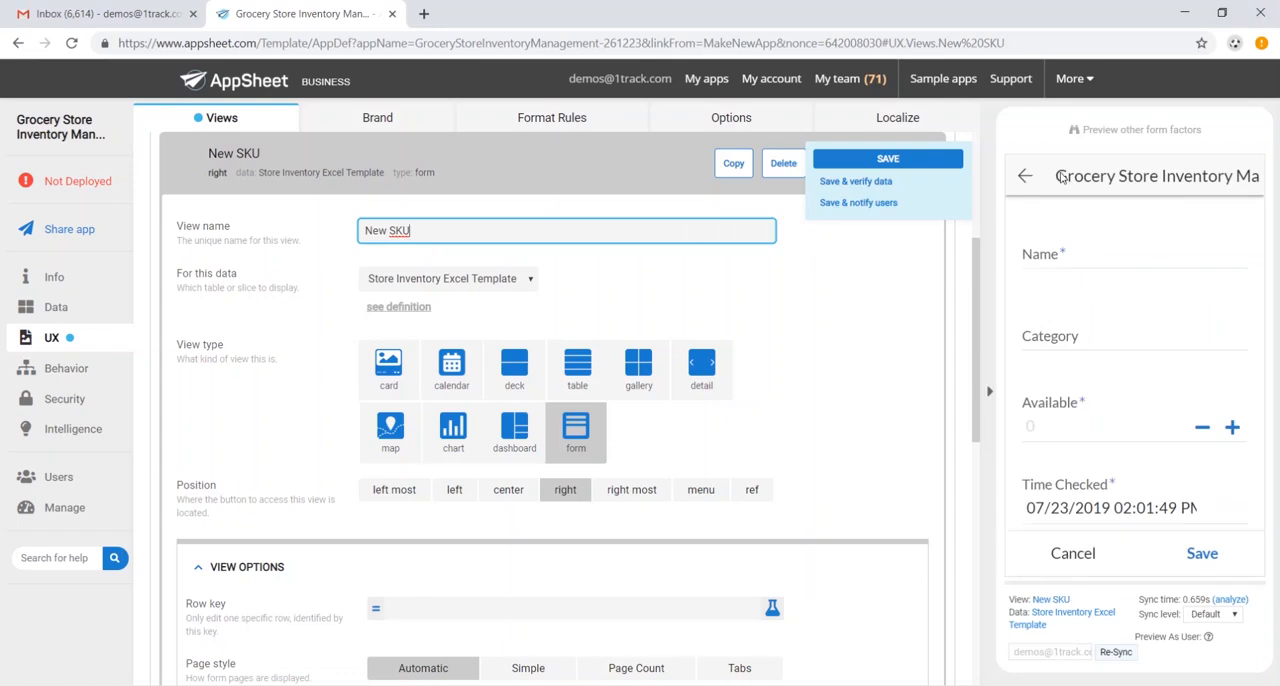
pyautogui.click(908, 157)
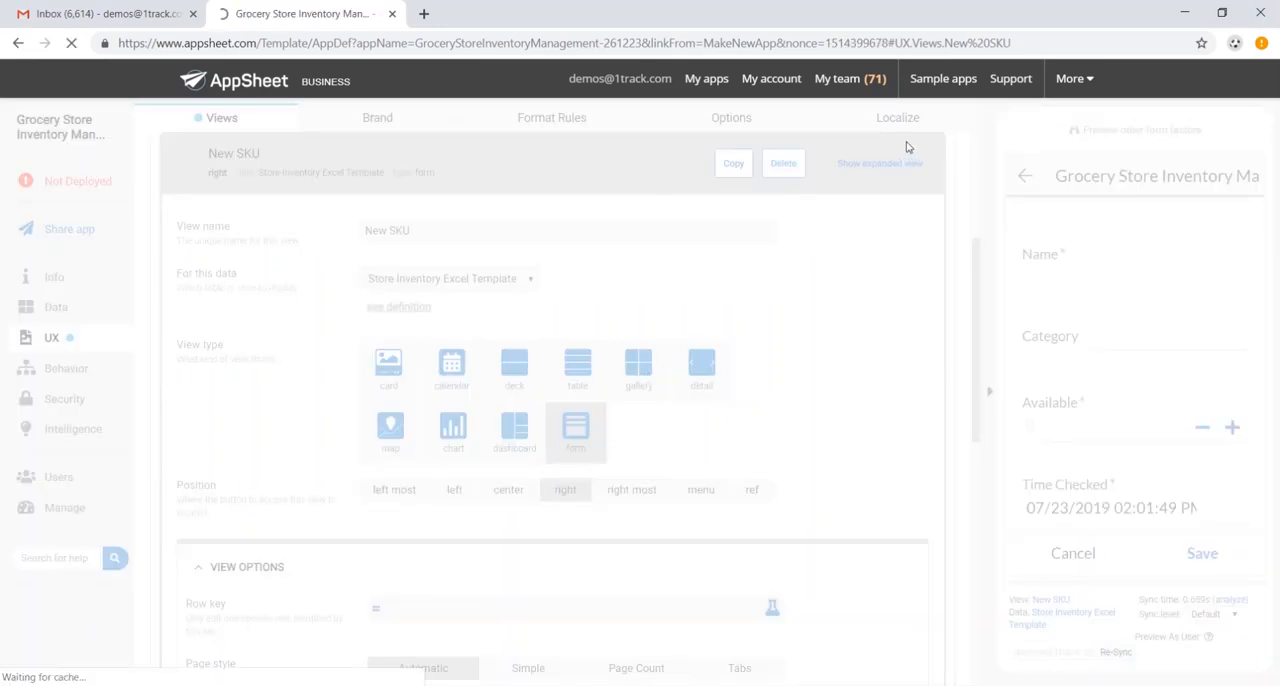
# - Review the app's brand settings and its format rules
pyautogui.scroll(-2, 1047, 318)
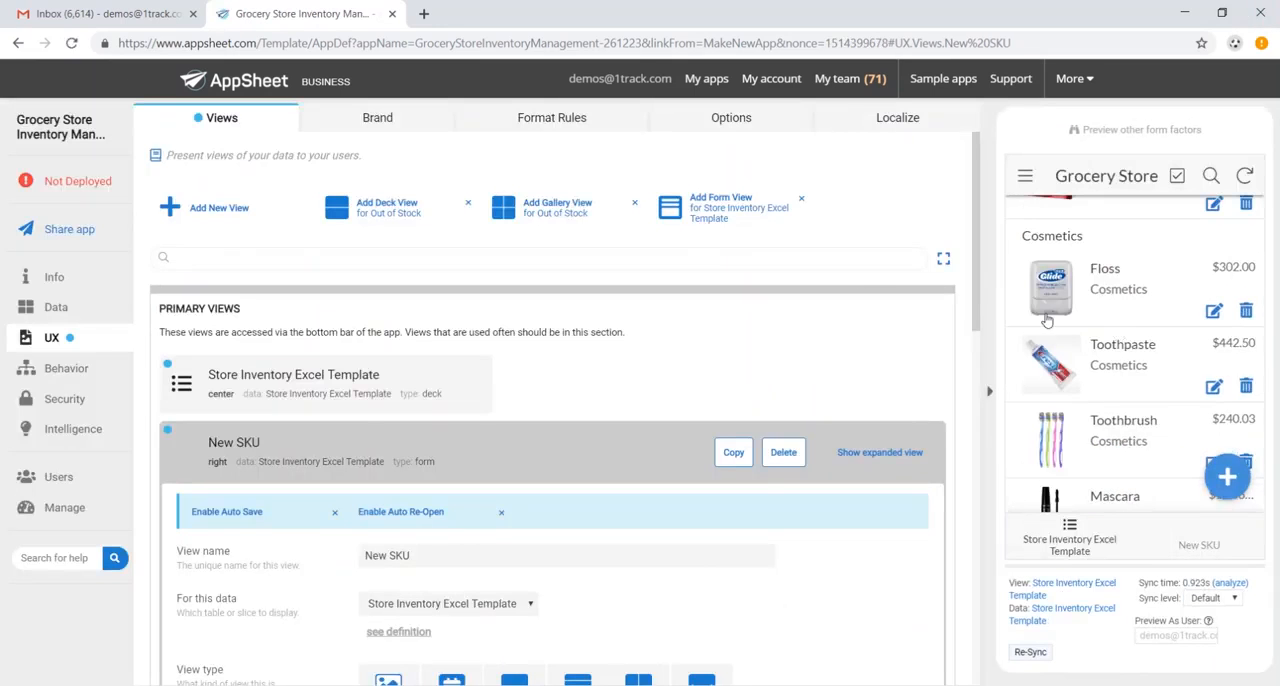
pyautogui.click(380, 120)
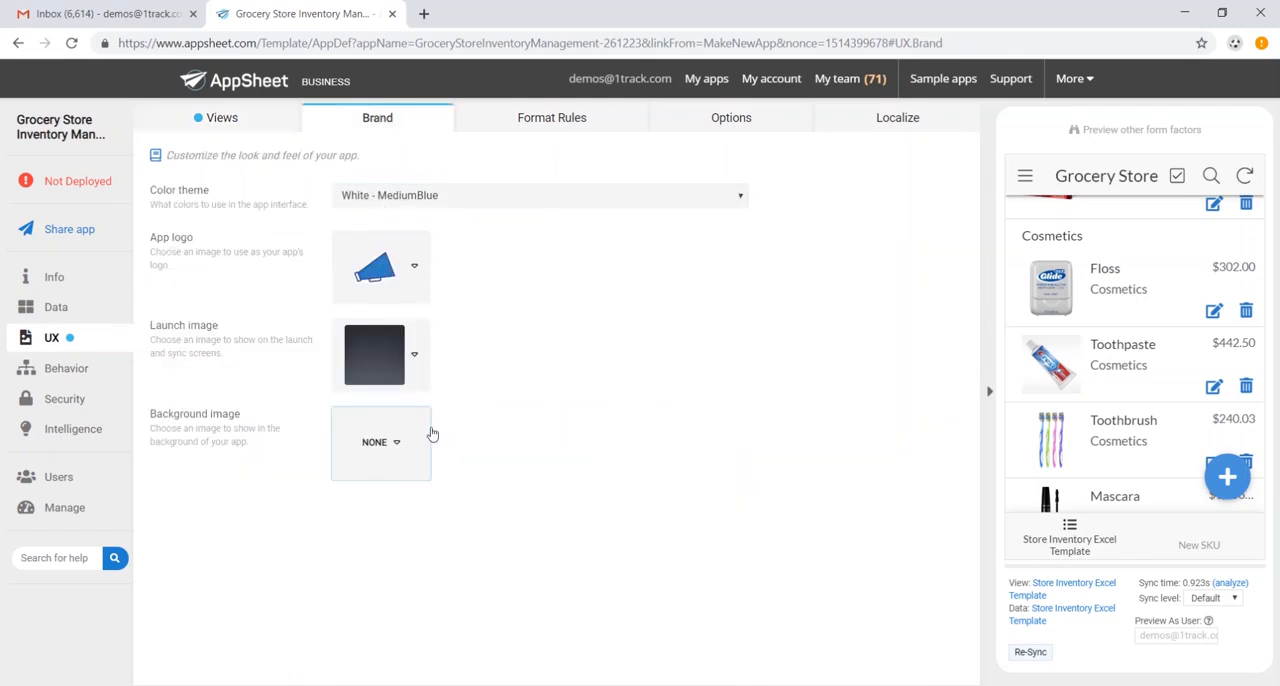
pyautogui.click(567, 133)
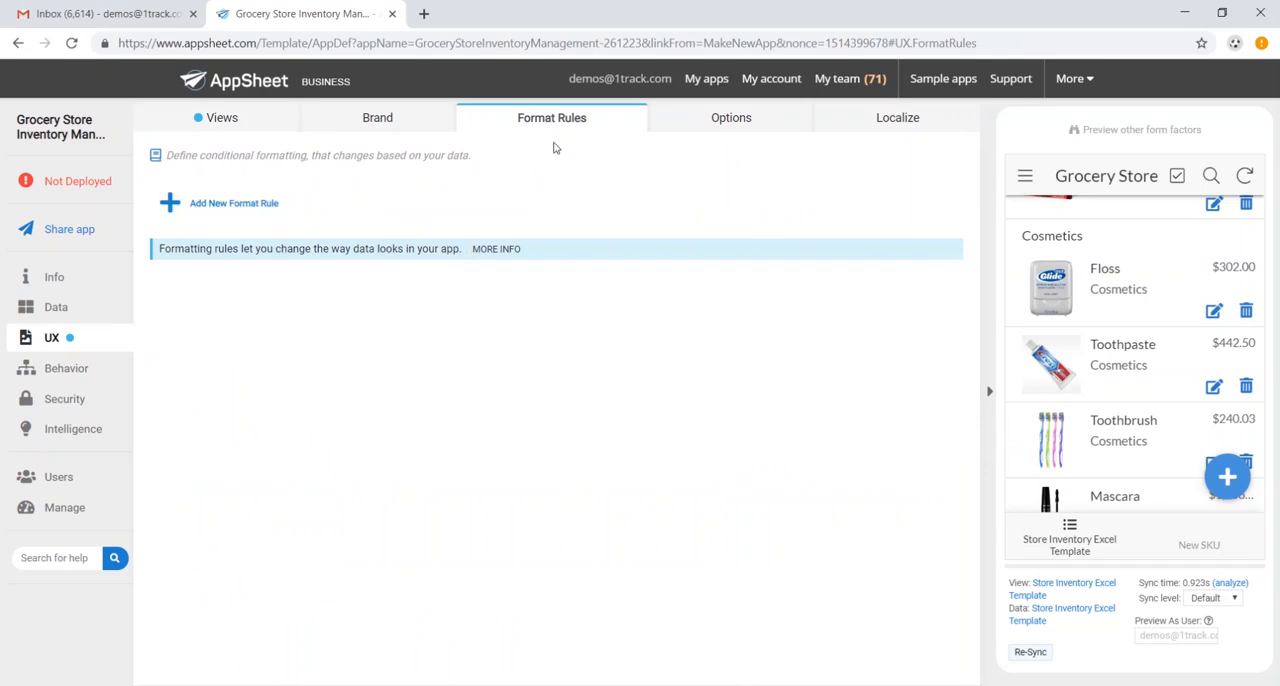
# - Create an action named Add Ordered Stock for the Store Inventory Excel Template table that sets the Order Quantity column
pyautogui.click(62, 371)
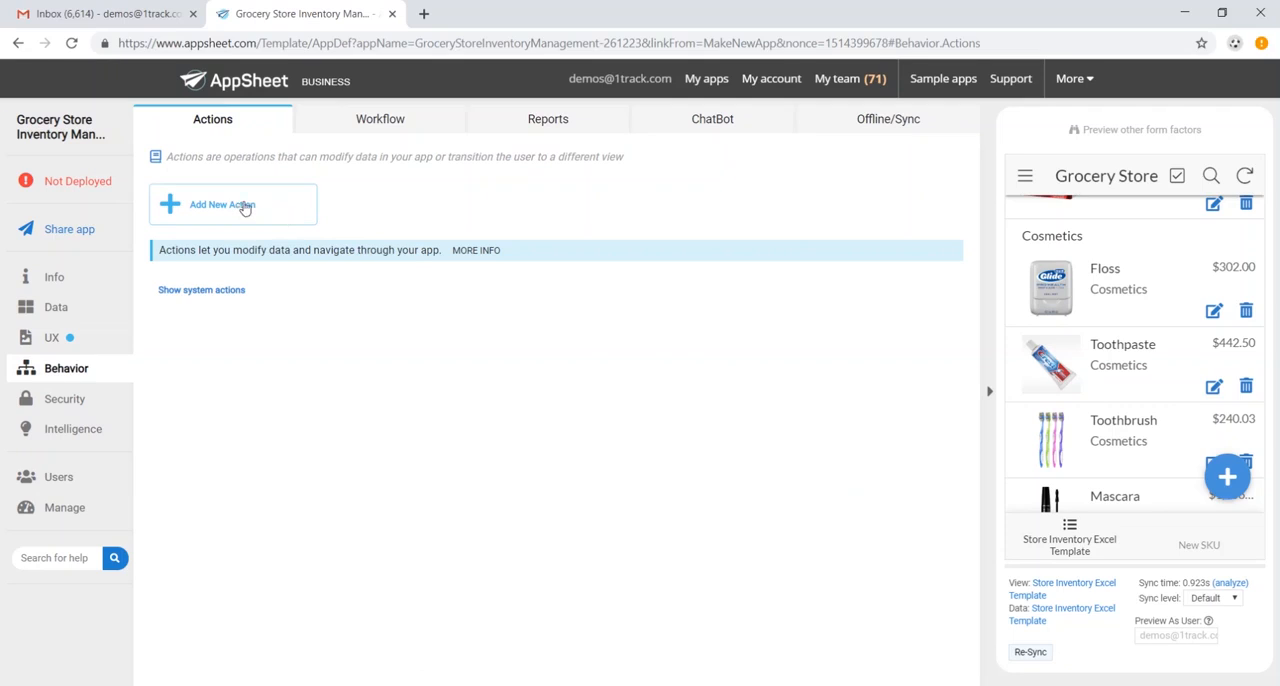
pyautogui.click(245, 207)
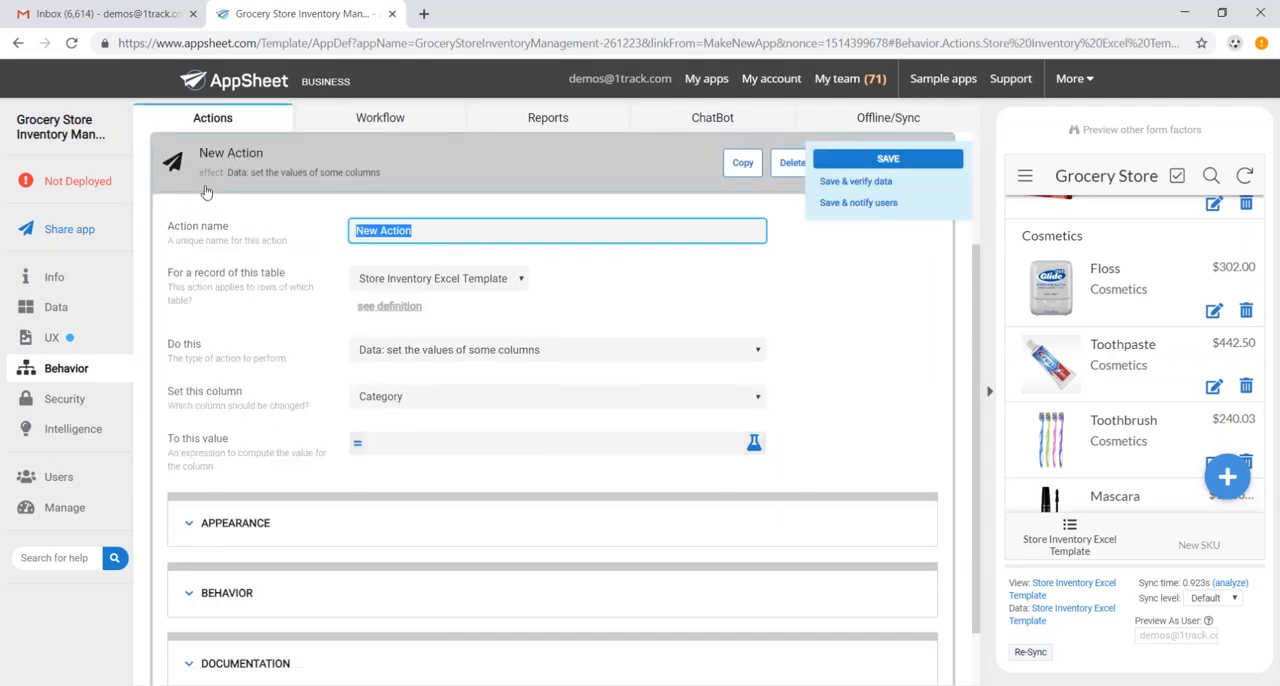
pyautogui.write('Add Ordered Stock')
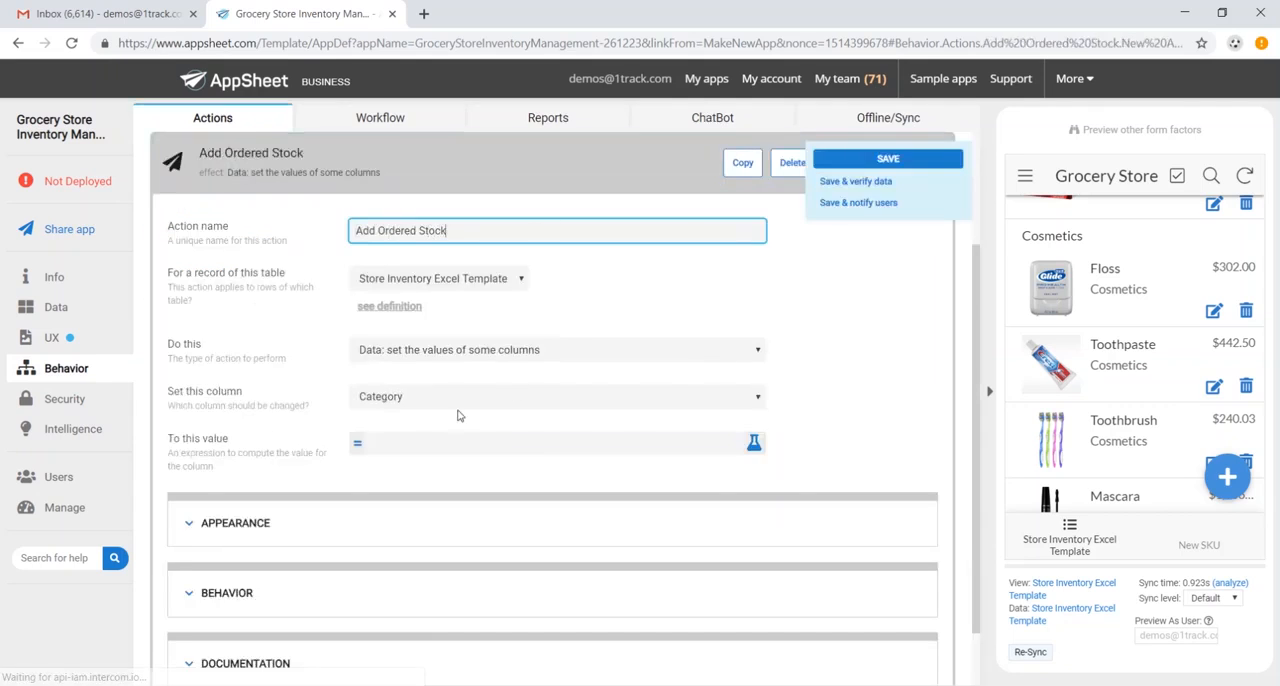
pyautogui.click(451, 398)
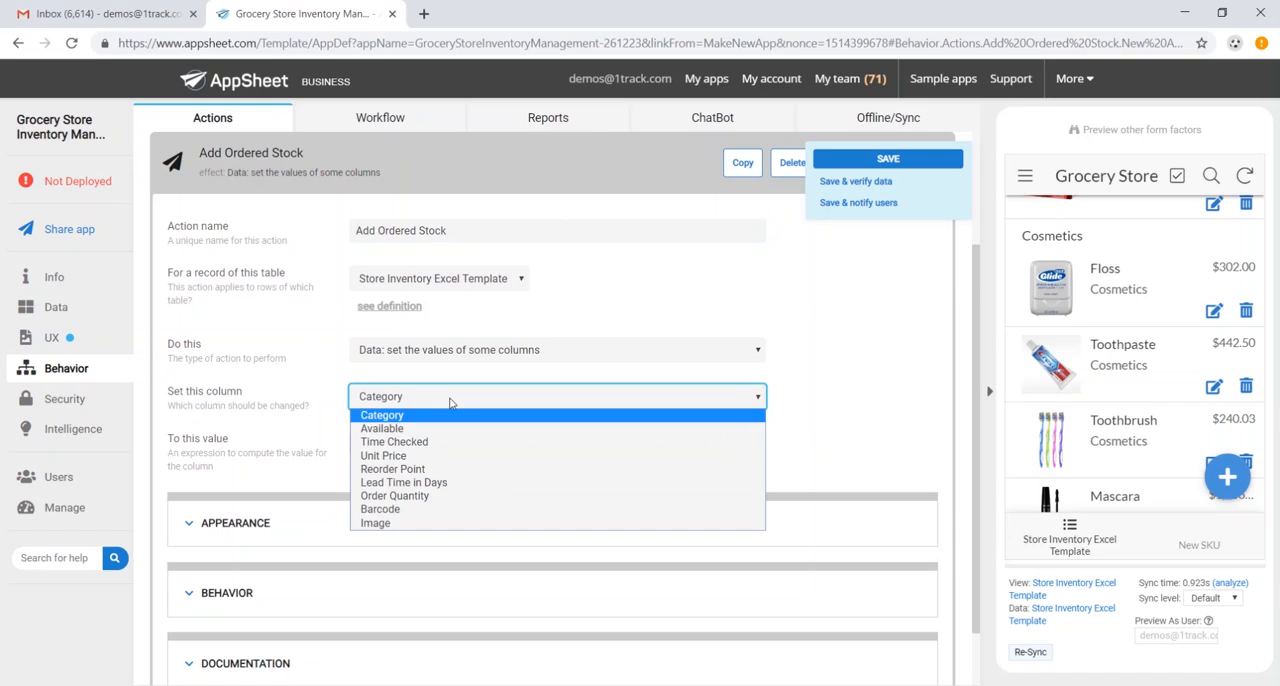
pyautogui.click(454, 493)
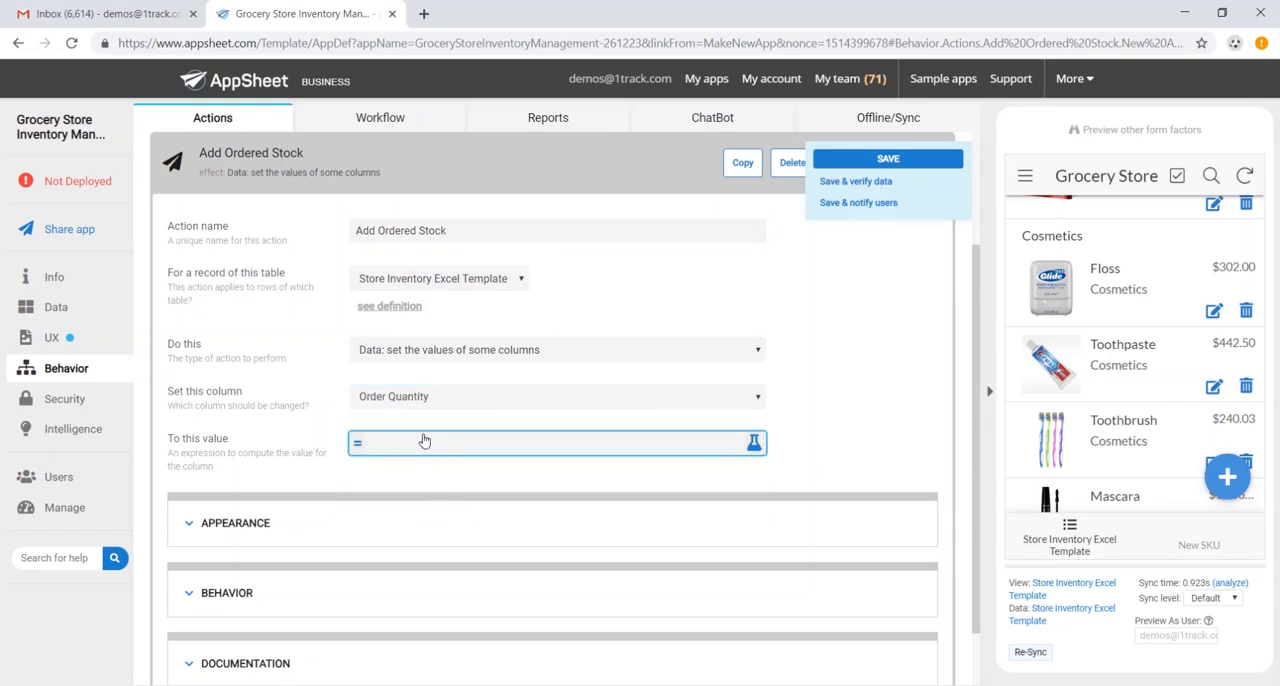
# - Enter [Order Quantity]+[Available] as the value expression for the action's Order Quantity column
pyautogui.click(434, 452)
pyautogui.click(468, 194)
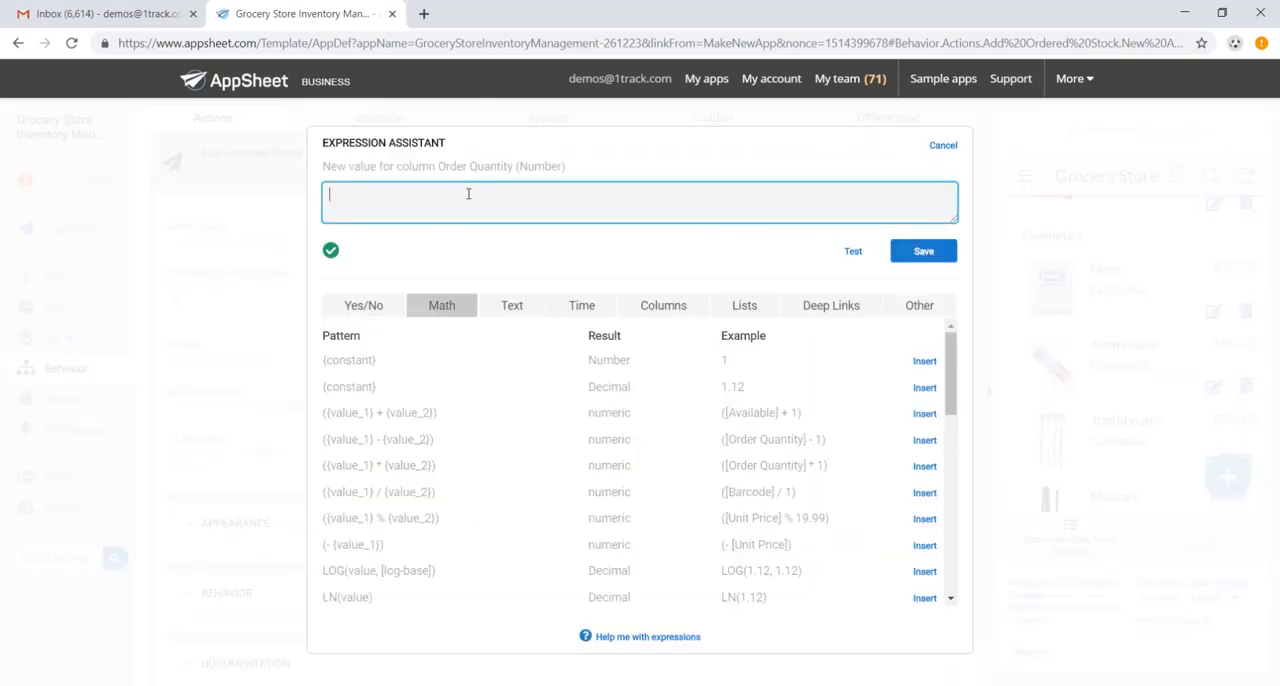
pyautogui.write('[Order Quantity]+[Available]')
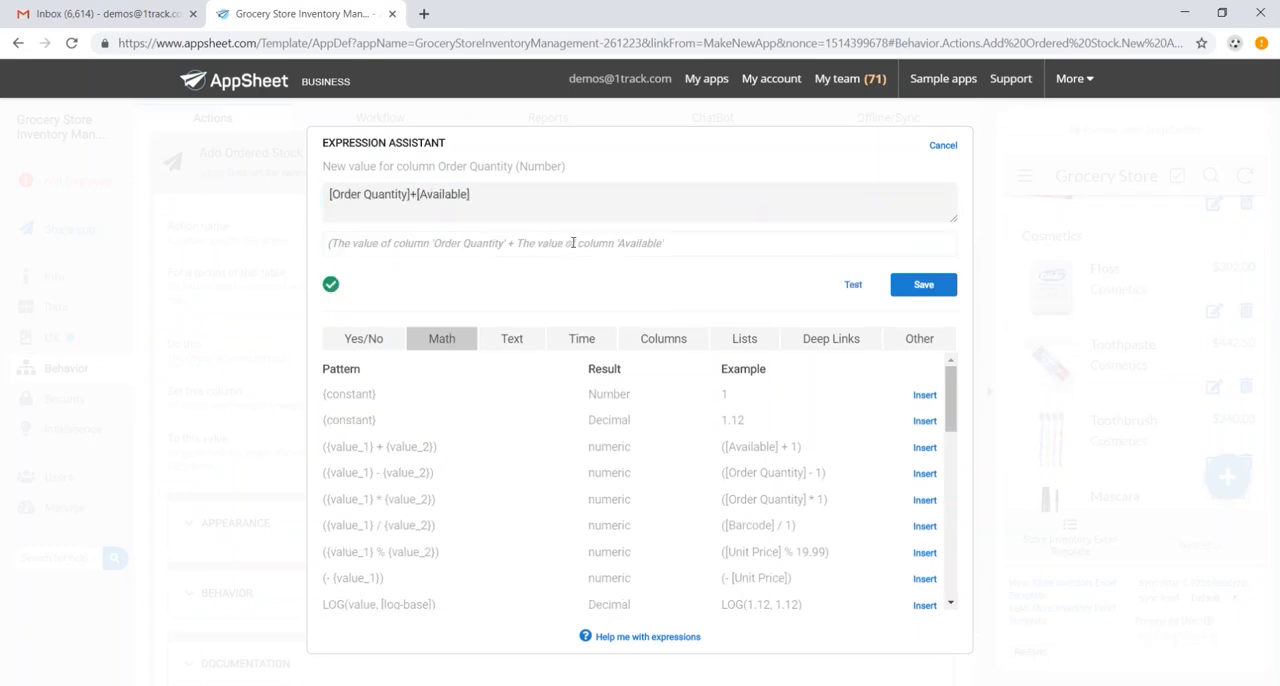
# - Switch to the Excel spreadsheet and compare its Available and Order Quantity columns
pyautogui.hotkey('alt', 'Tab')
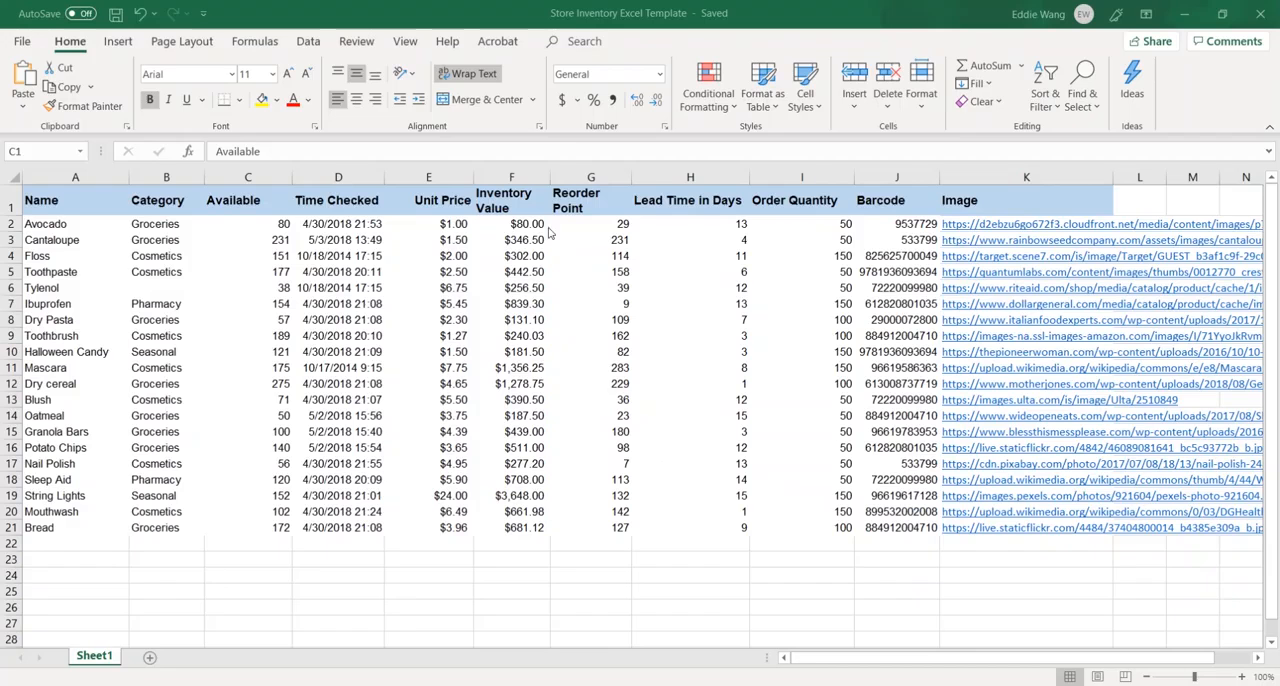
pyautogui.click(278, 228)
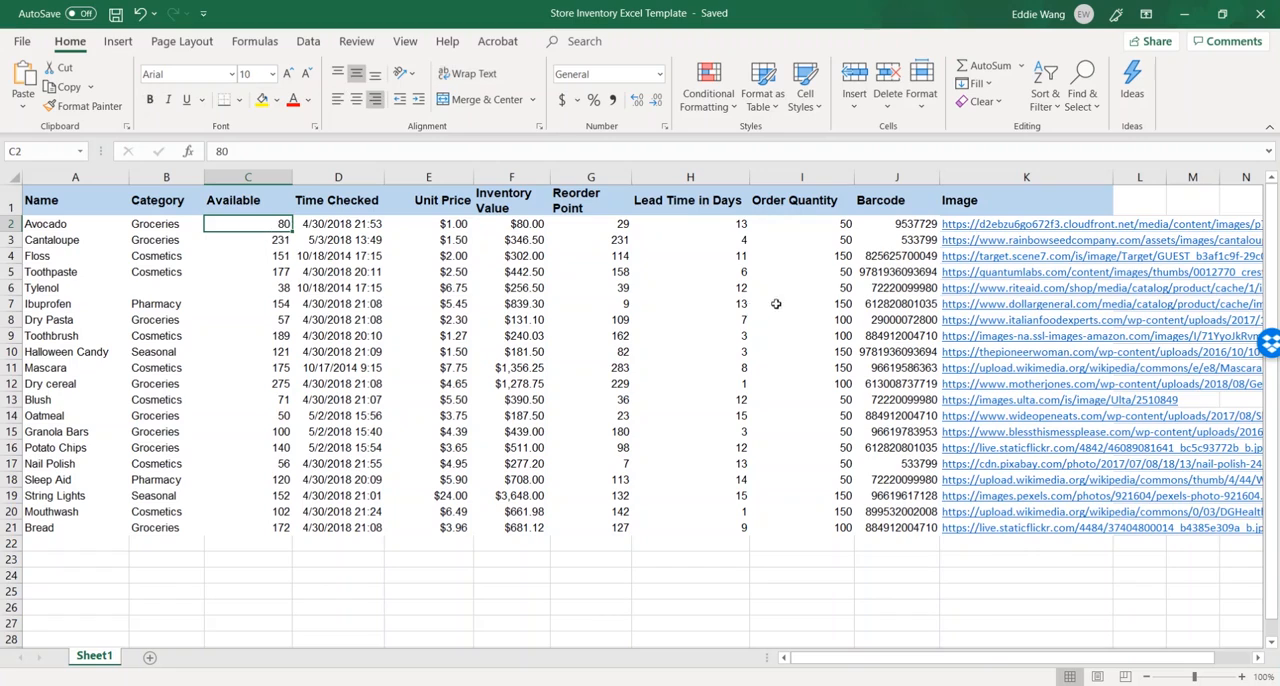
pyautogui.click(819, 237)
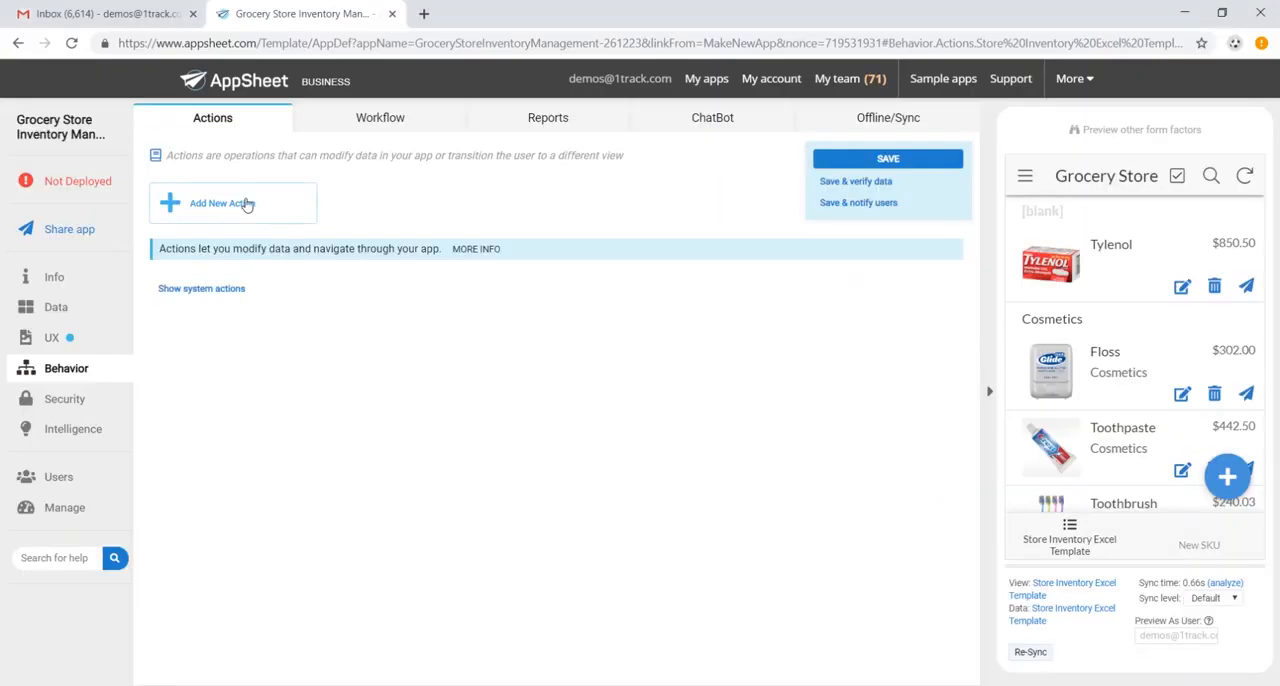
# - In AppSheet, add a new action named Add Ordered Stock that sets the Available column
pyautogui.click(247, 203)
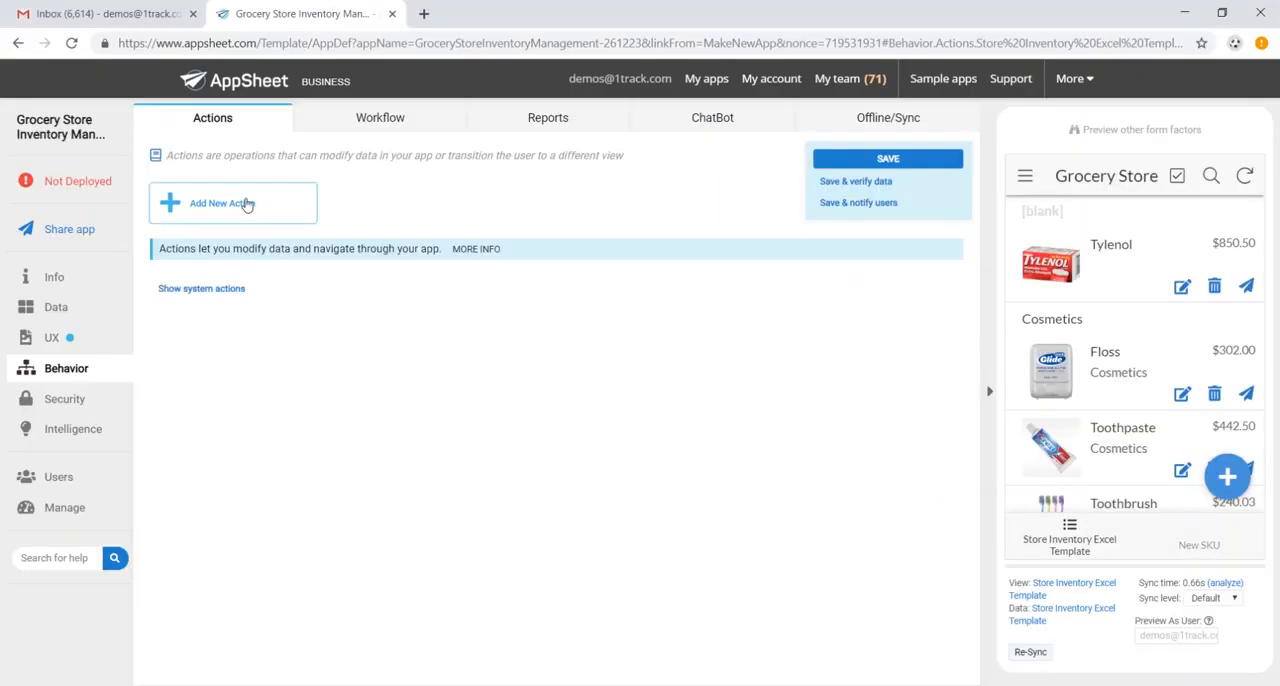
pyautogui.click(466, 232)
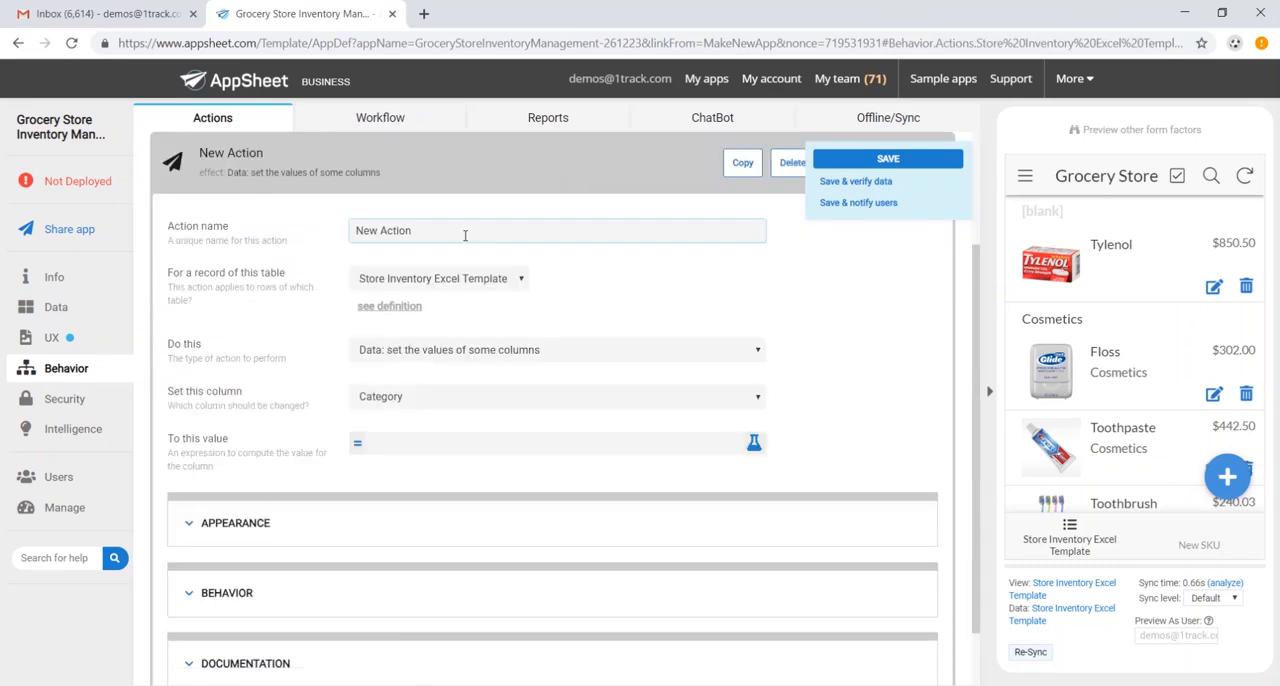
pyautogui.hotkey('ctrl', 'a')
pyautogui.write('Add Ordered Stock')
pyautogui.click(560, 397)
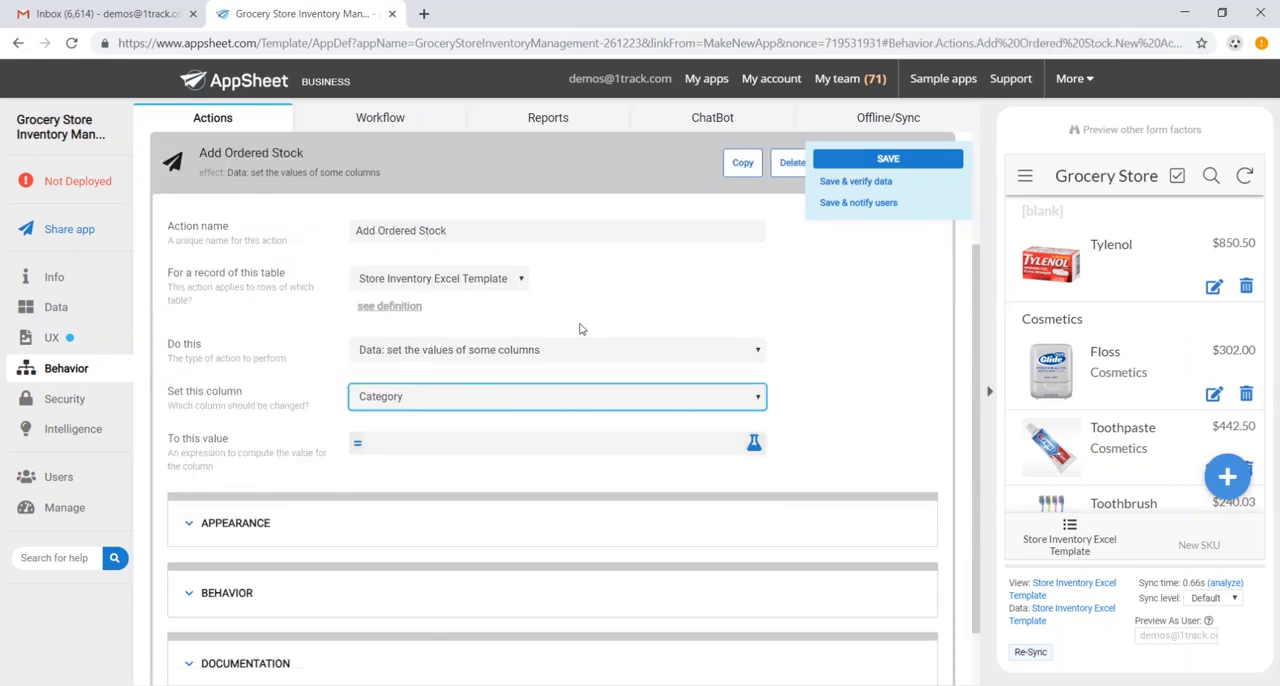
pyautogui.click(512, 396)
pyautogui.click(471, 428)
# - Set the Add Ordered Stock action's value to [Available]+[Order Quantity] and save the app
pyautogui.click(461, 444)
pyautogui.click(499, 201)
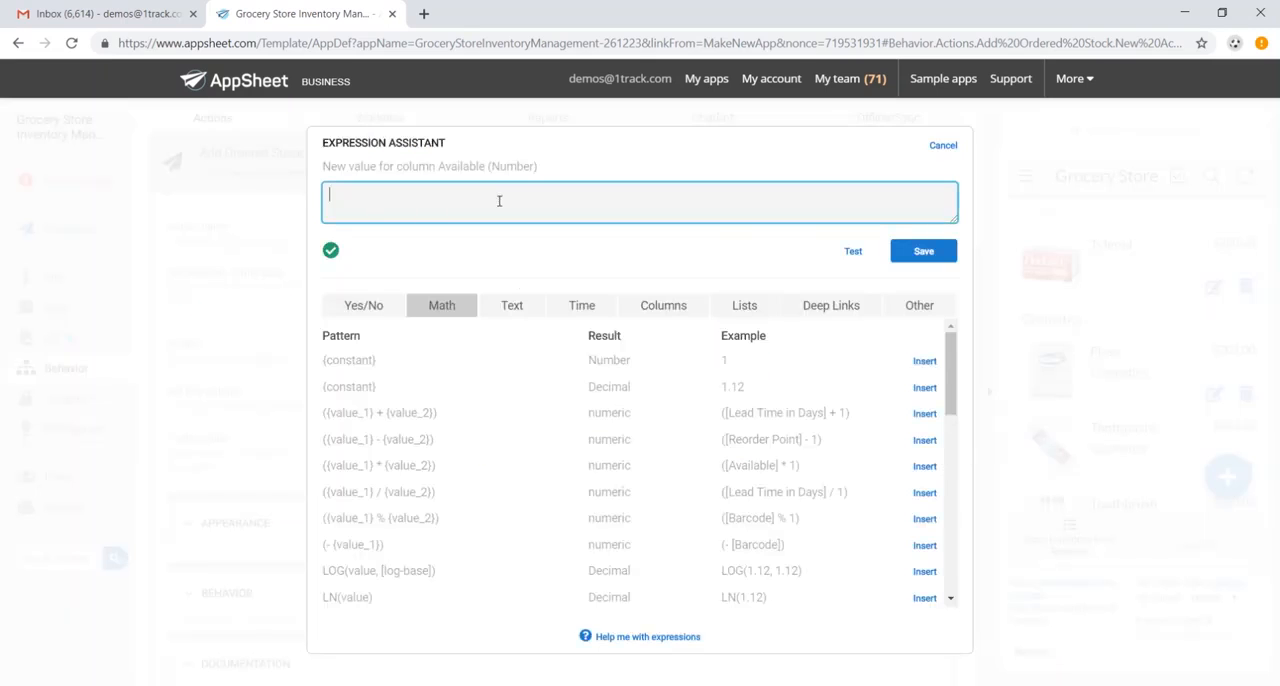
pyautogui.write('[Available]+[O')
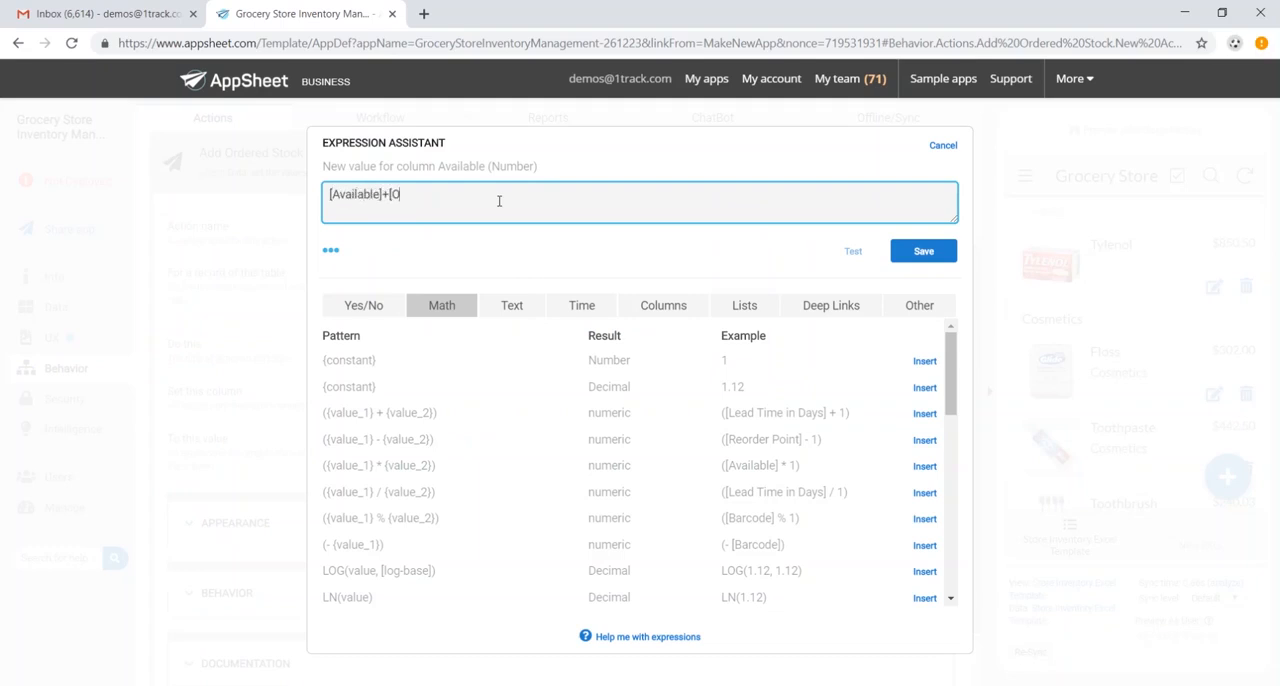
pyautogui.write('rder Quantity')
pyautogui.click(922, 251)
pyautogui.click(885, 160)
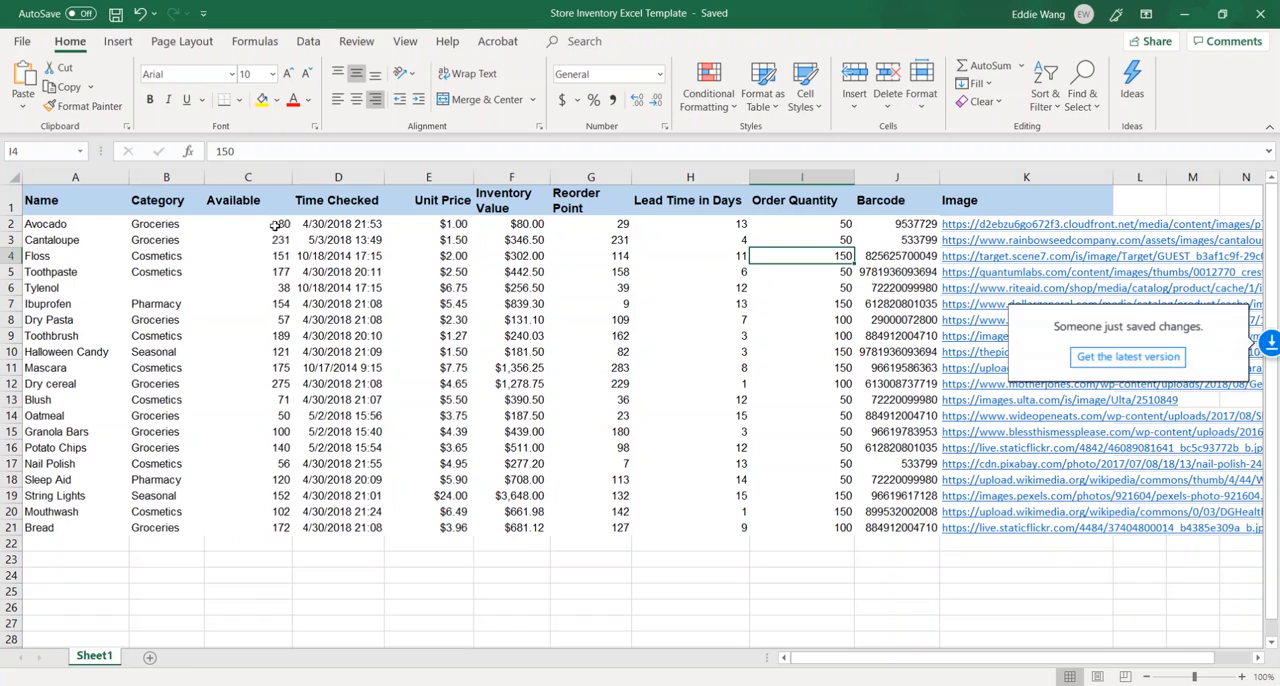
# - Check the Available and Order Quantity values in the Cantaloupe row of the Excel spreadsheet
pyautogui.click(270, 224)
pyautogui.click(272, 240)
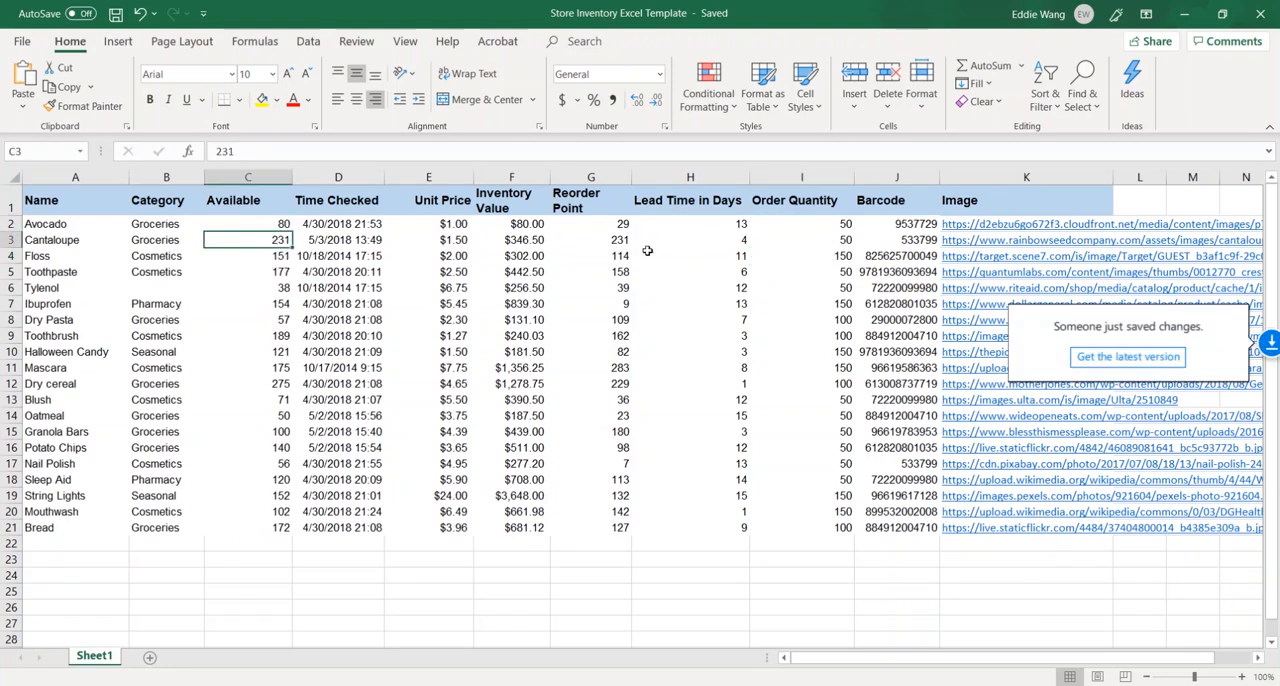
pyautogui.click(838, 240)
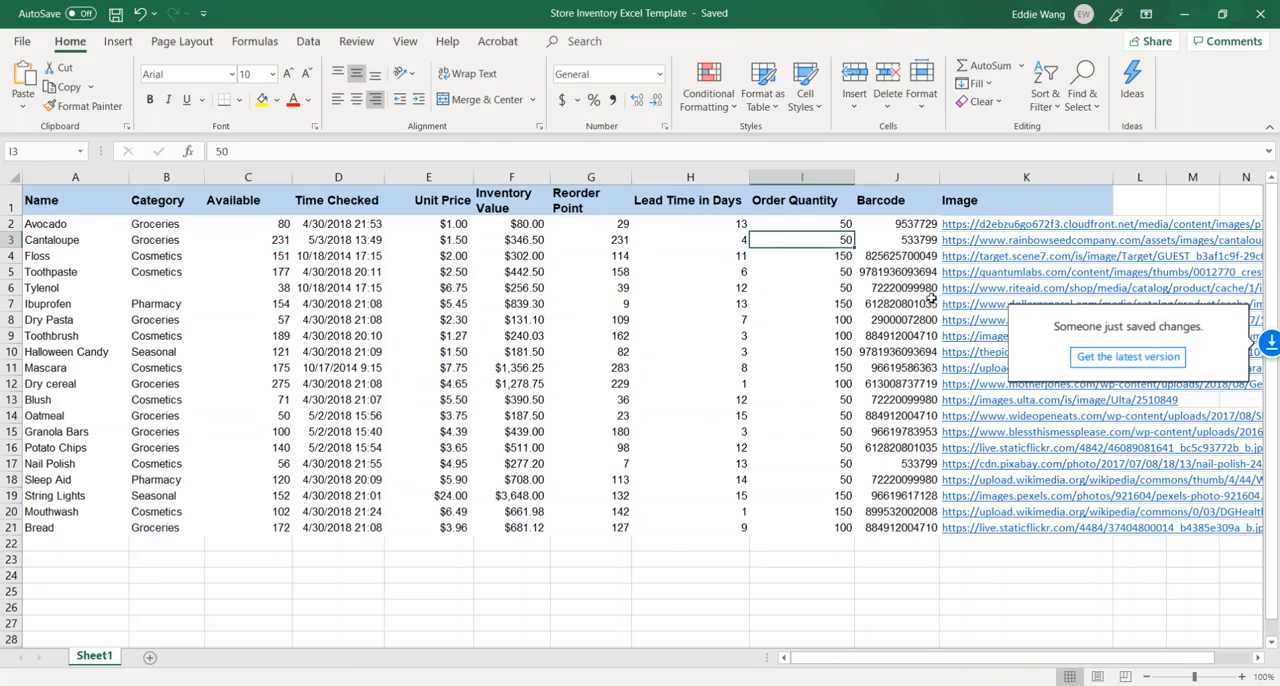
# - Return to AppSheet, open the Cantaloupe record in the app preview and run its Add Ordered Stock action
pyautogui.hotkey('alt', 'Tab')
pyautogui.scroll(-8, 1157, 325)
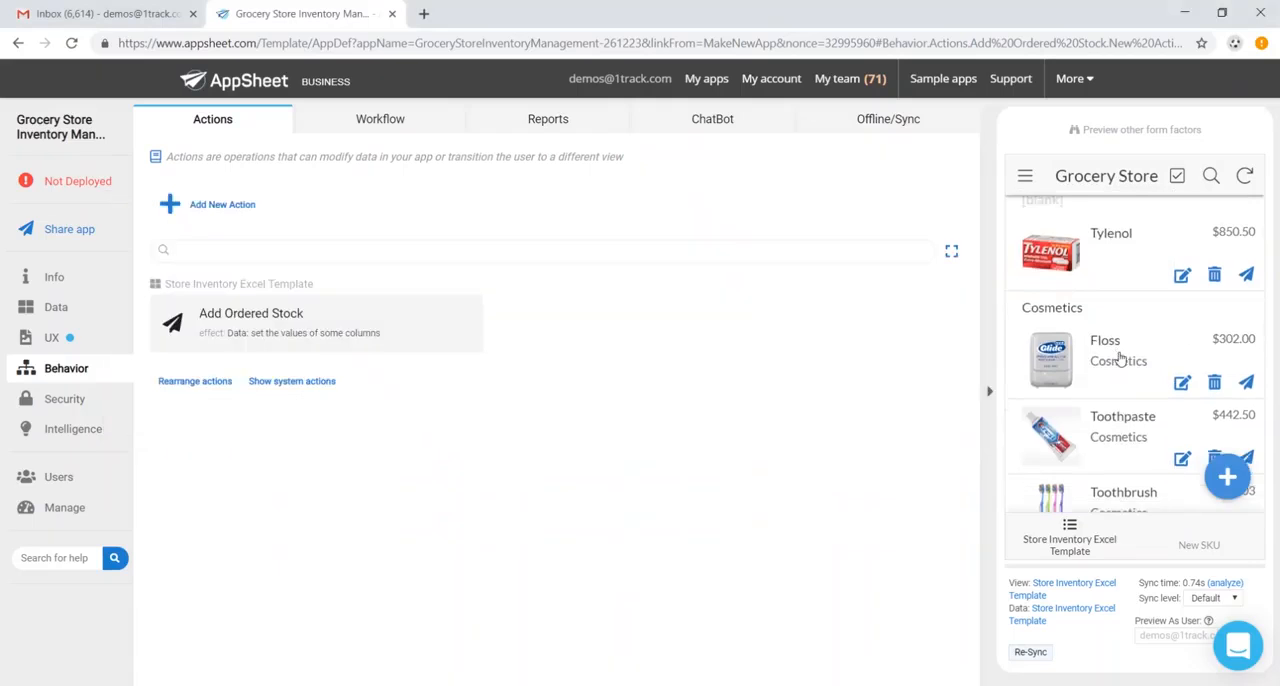
pyautogui.scroll(-1, 1170, 357)
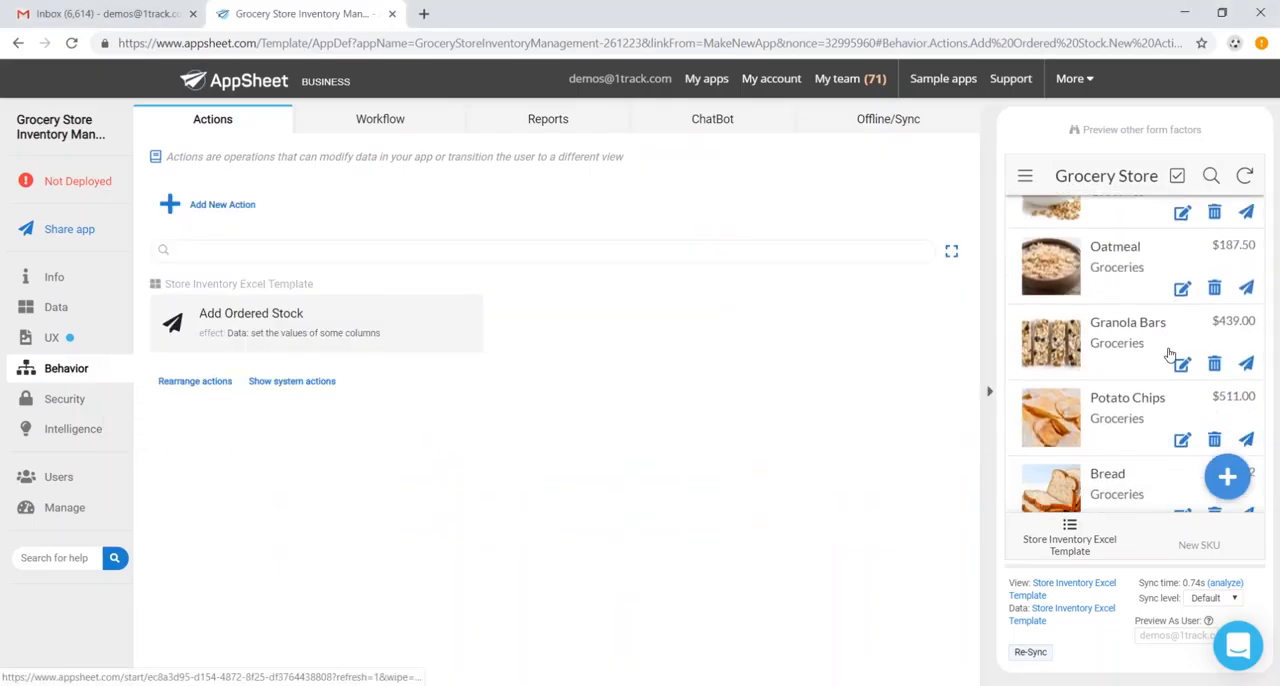
pyautogui.scroll(5, 1173, 359)
pyautogui.scroll(-2, 1175, 360)
pyautogui.click(1083, 428)
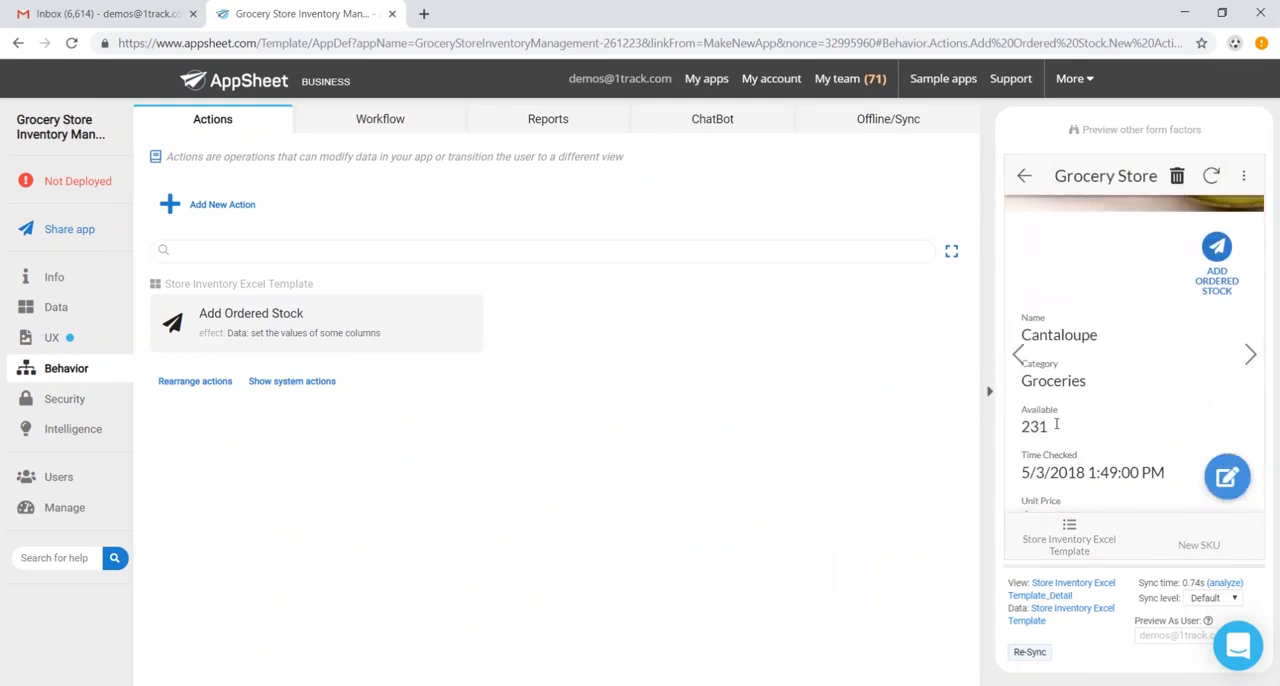
pyautogui.click(1217, 248)
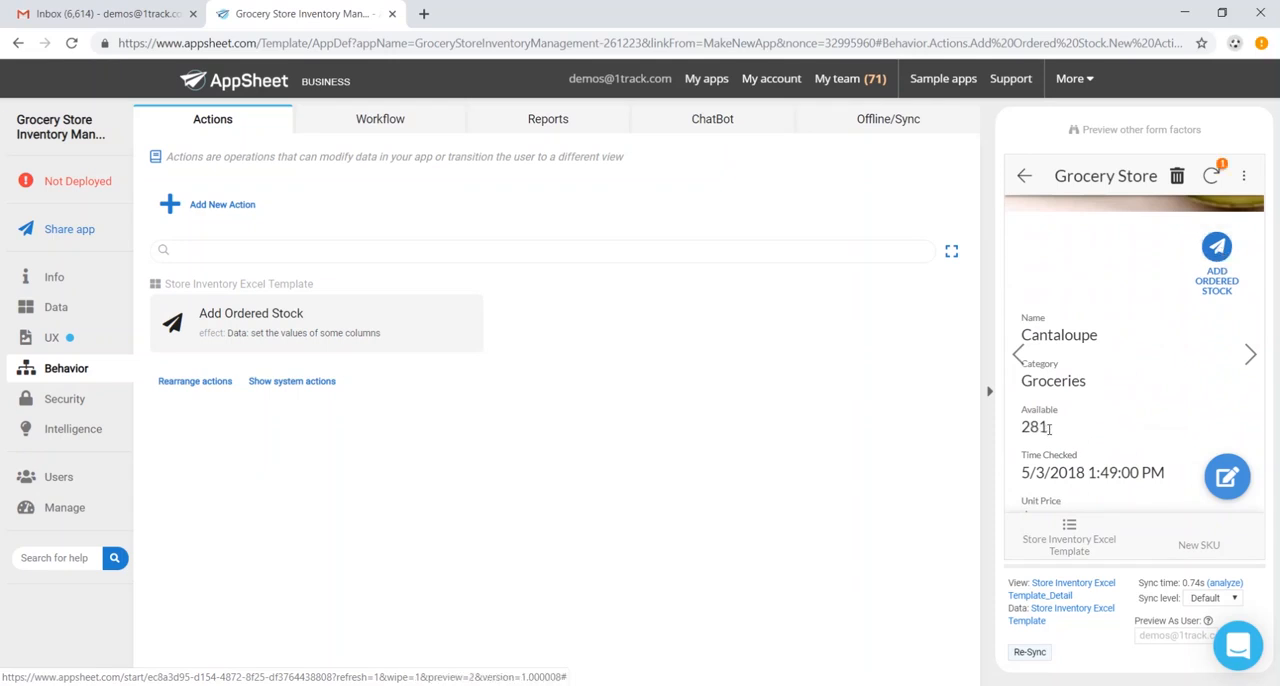
# - Add a workflow rule named Low Inventory and expand its trigger settings
pyautogui.click(405, 129)
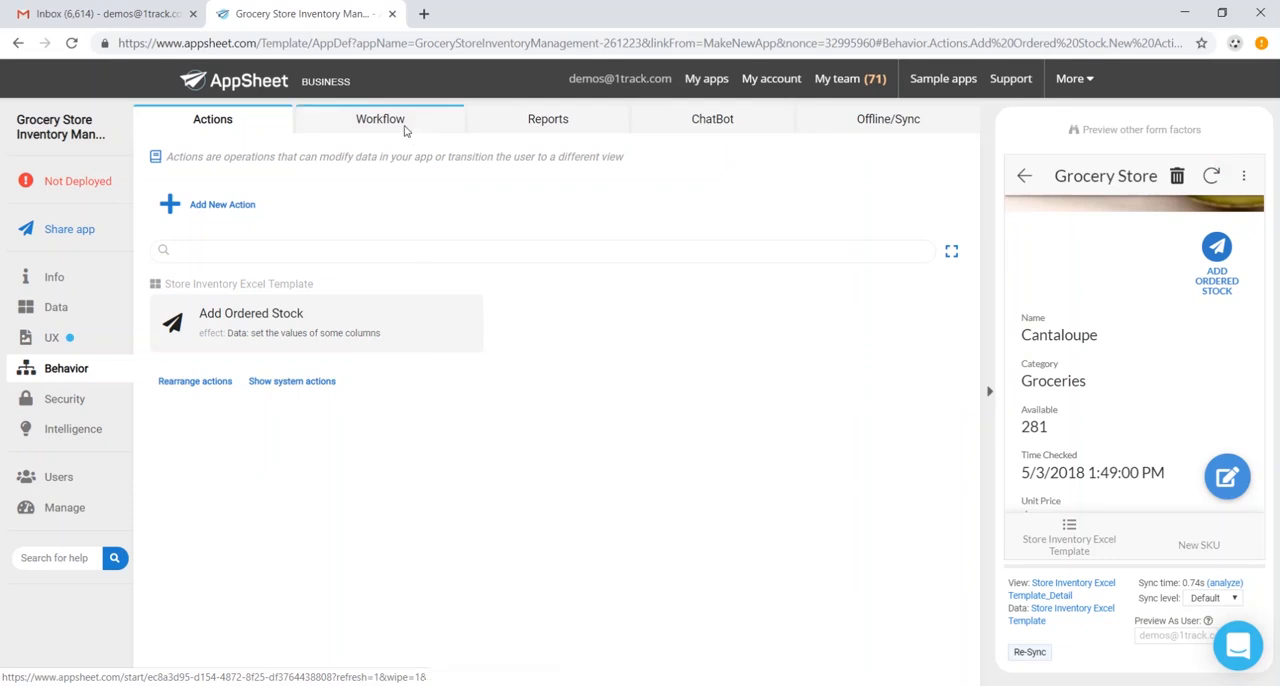
pyautogui.click(238, 209)
pyautogui.write('Low Inventory')
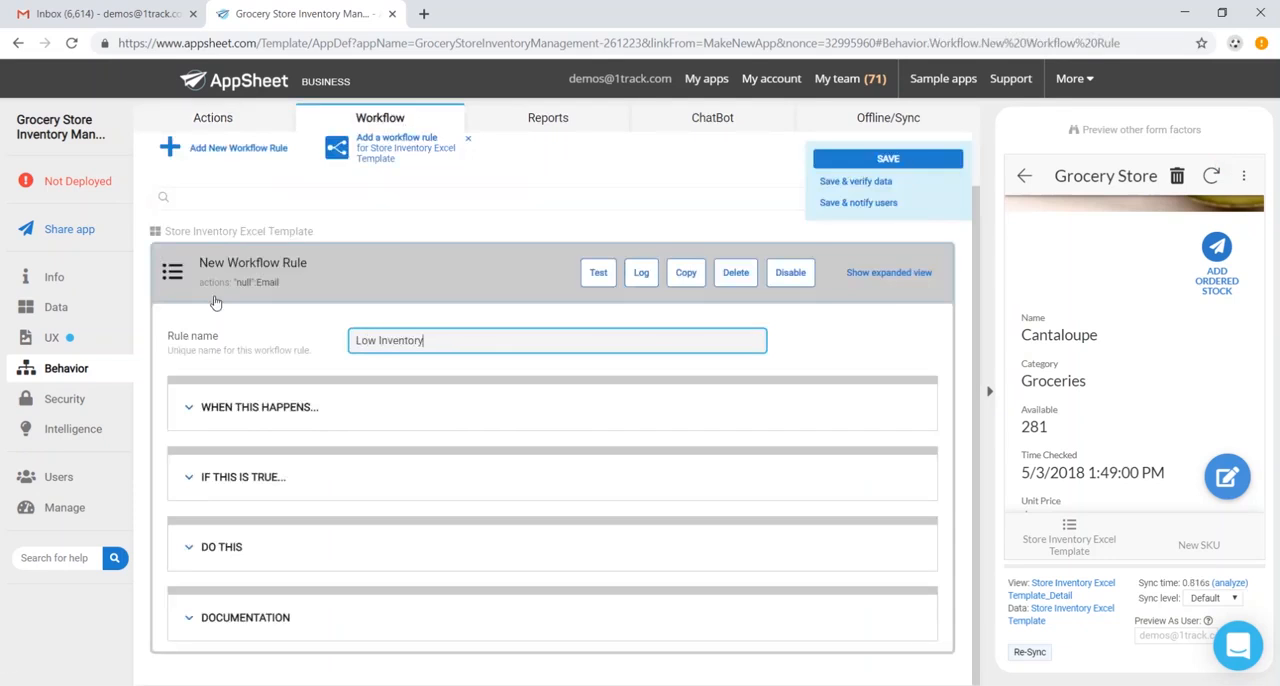
pyautogui.click(246, 407)
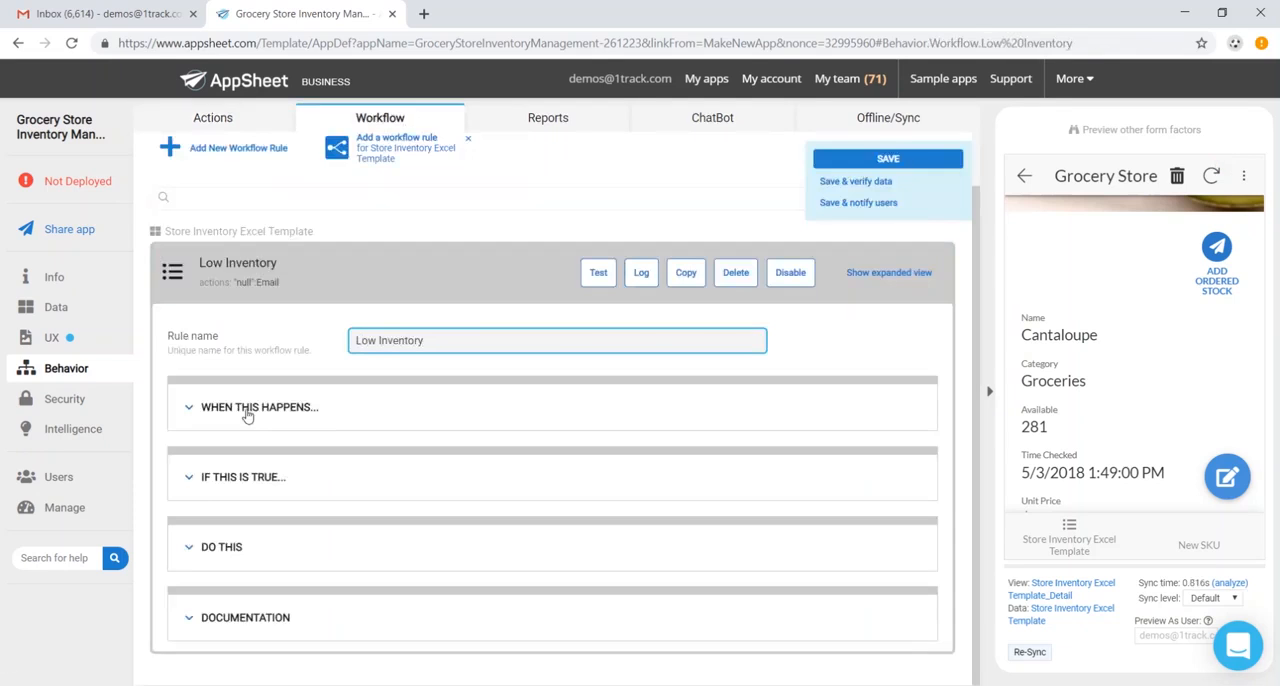
pyautogui.scroll(-1, 419, 440)
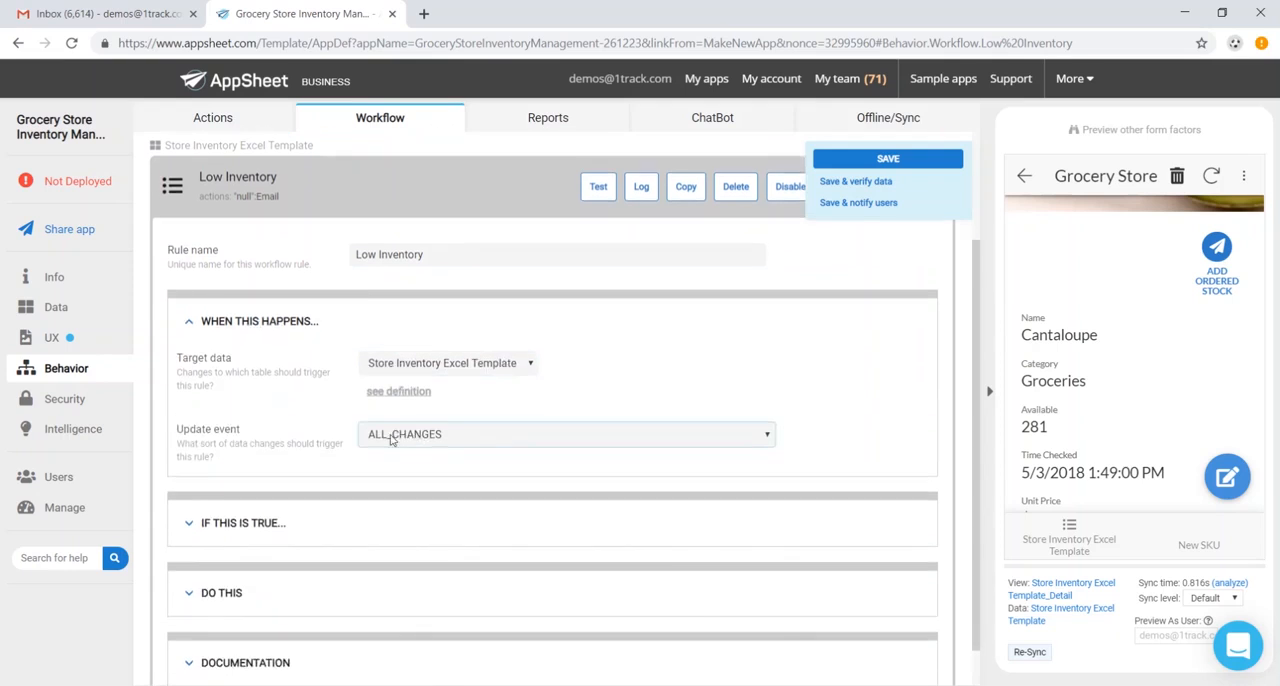
pyautogui.scroll(-1, 292, 451)
# - Set the Low Inventory rule's condition to [Available]<25
pyautogui.click(273, 480)
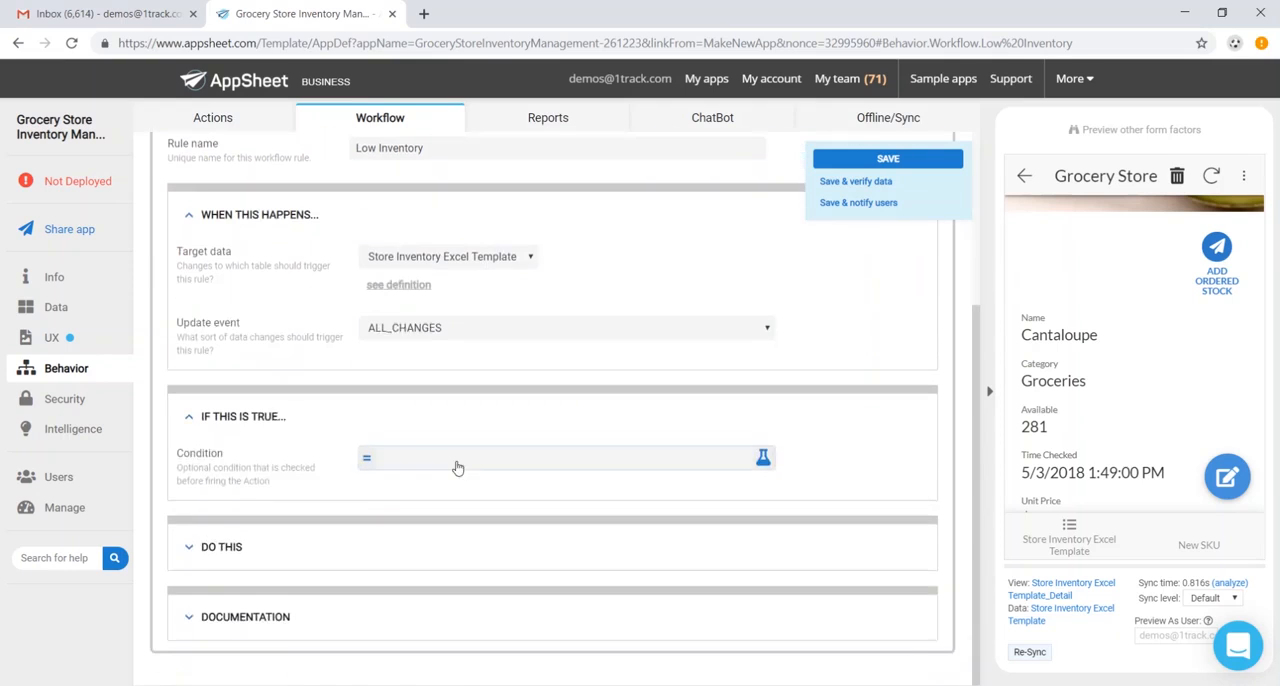
pyautogui.click(457, 460)
pyautogui.click(541, 210)
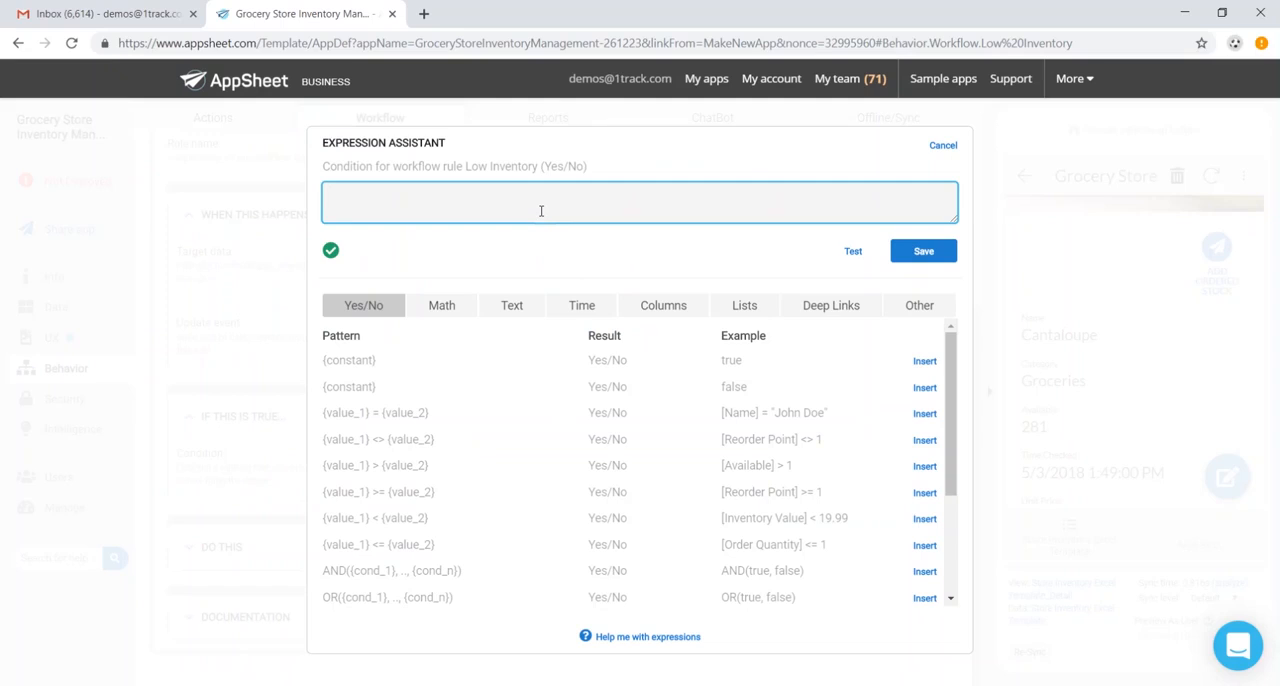
pyautogui.write('[A')
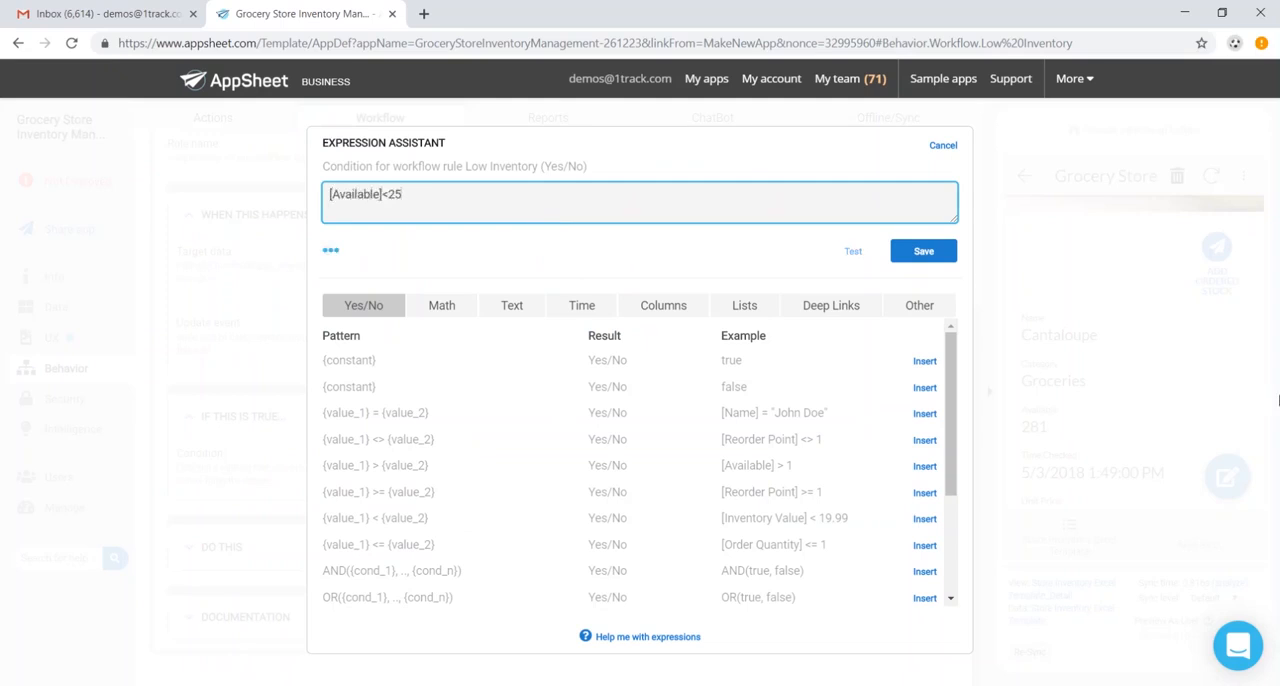
pyautogui.click(925, 252)
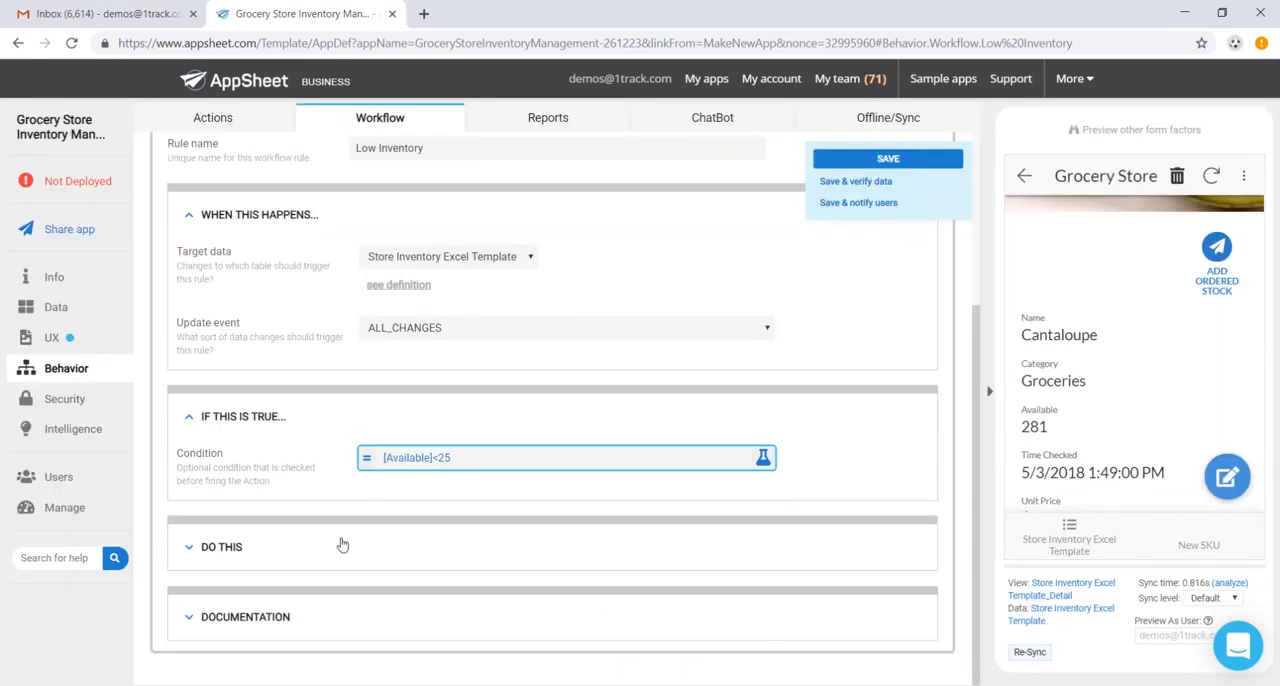
# - Set the Low Inventory rule's email action to send to the store manager's email address and save the app
pyautogui.click(323, 554)
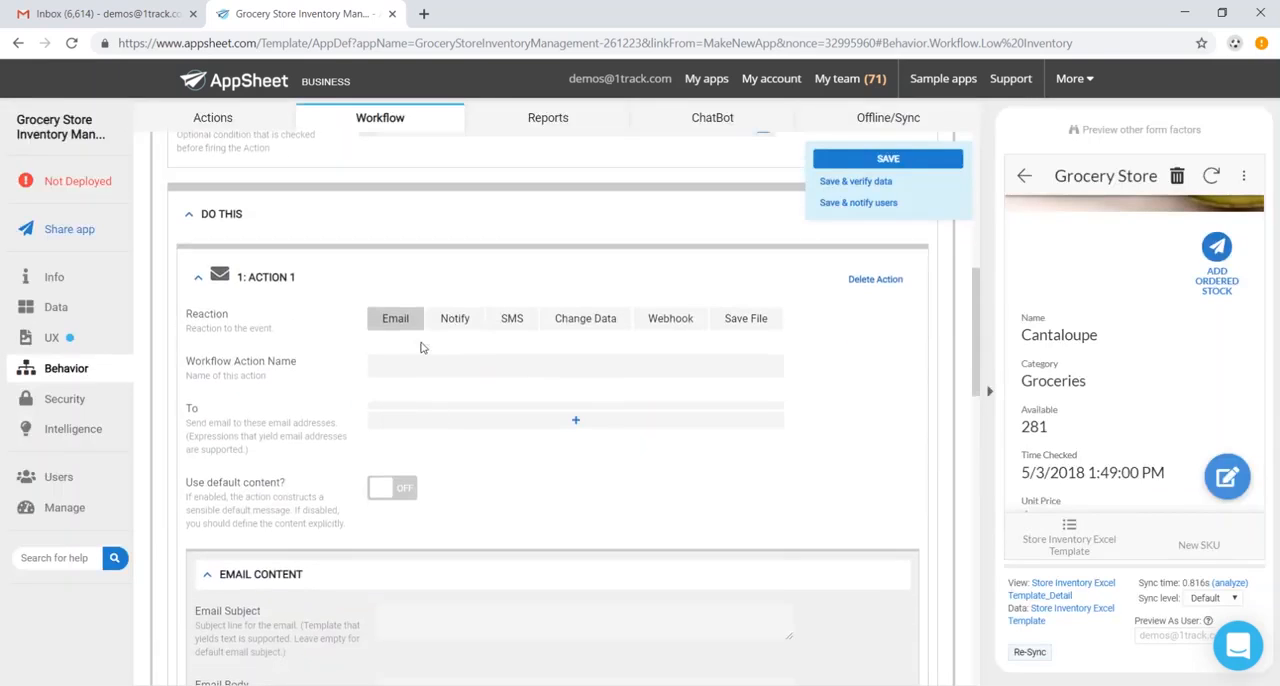
pyautogui.click(490, 420)
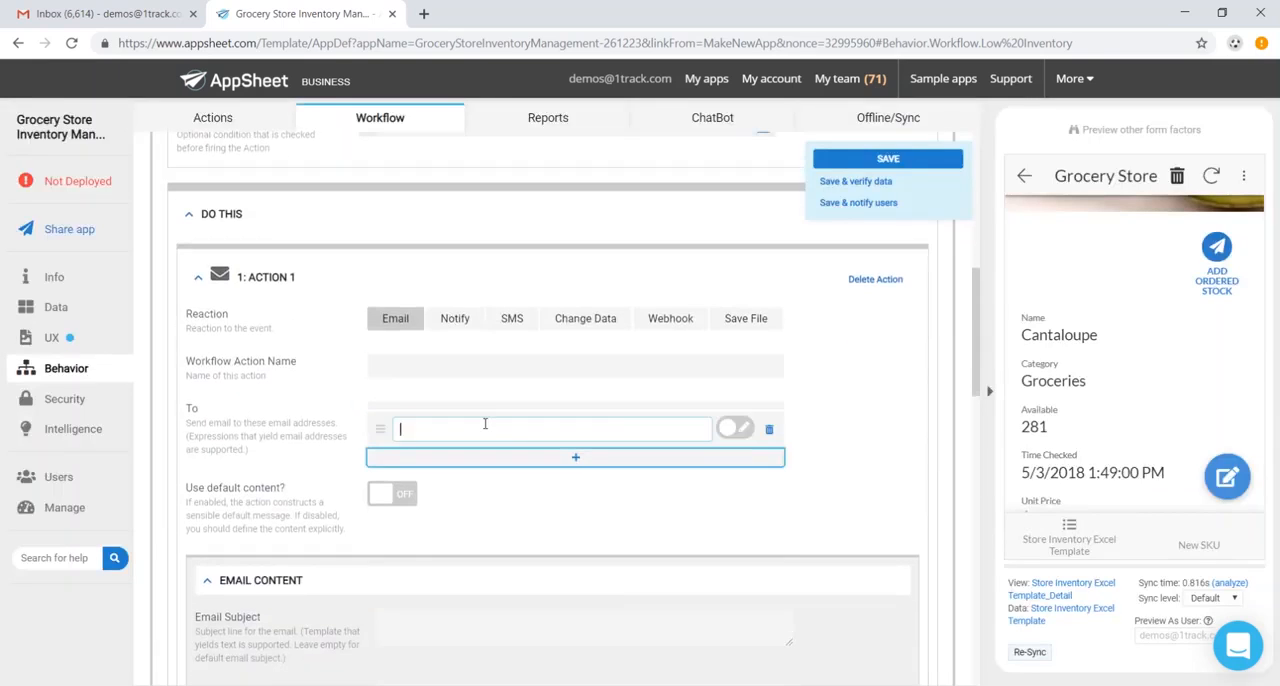
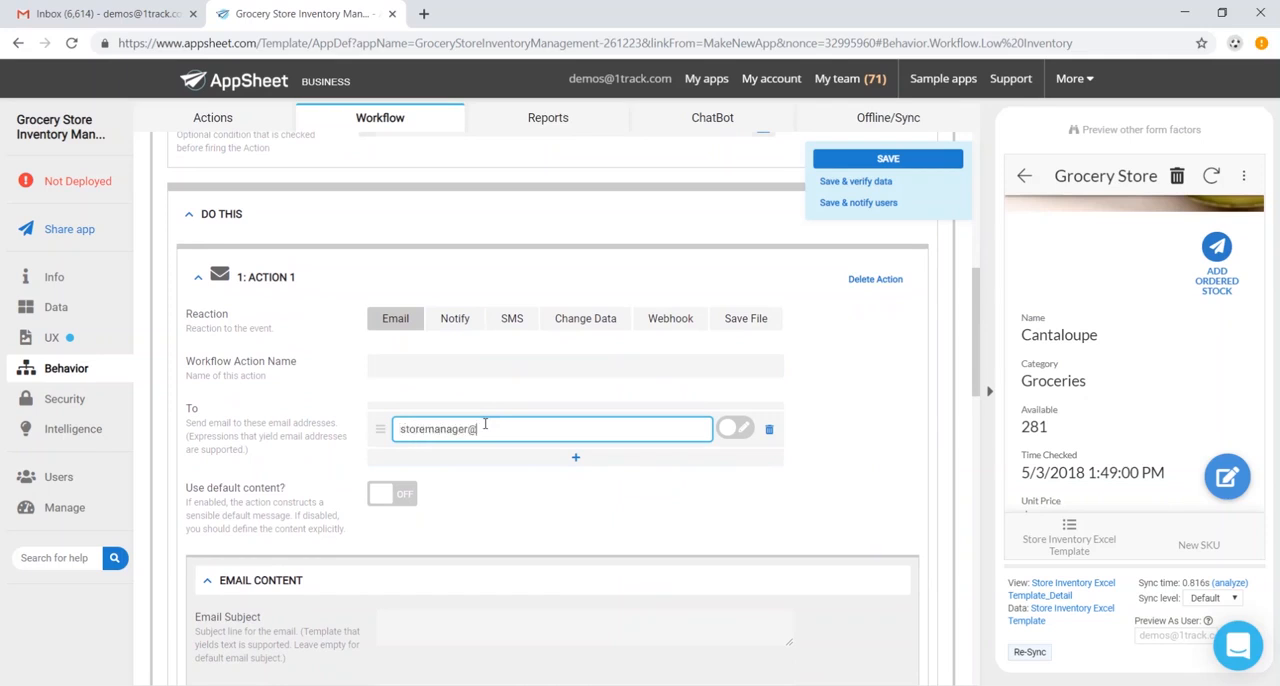
pyautogui.click(912, 158)
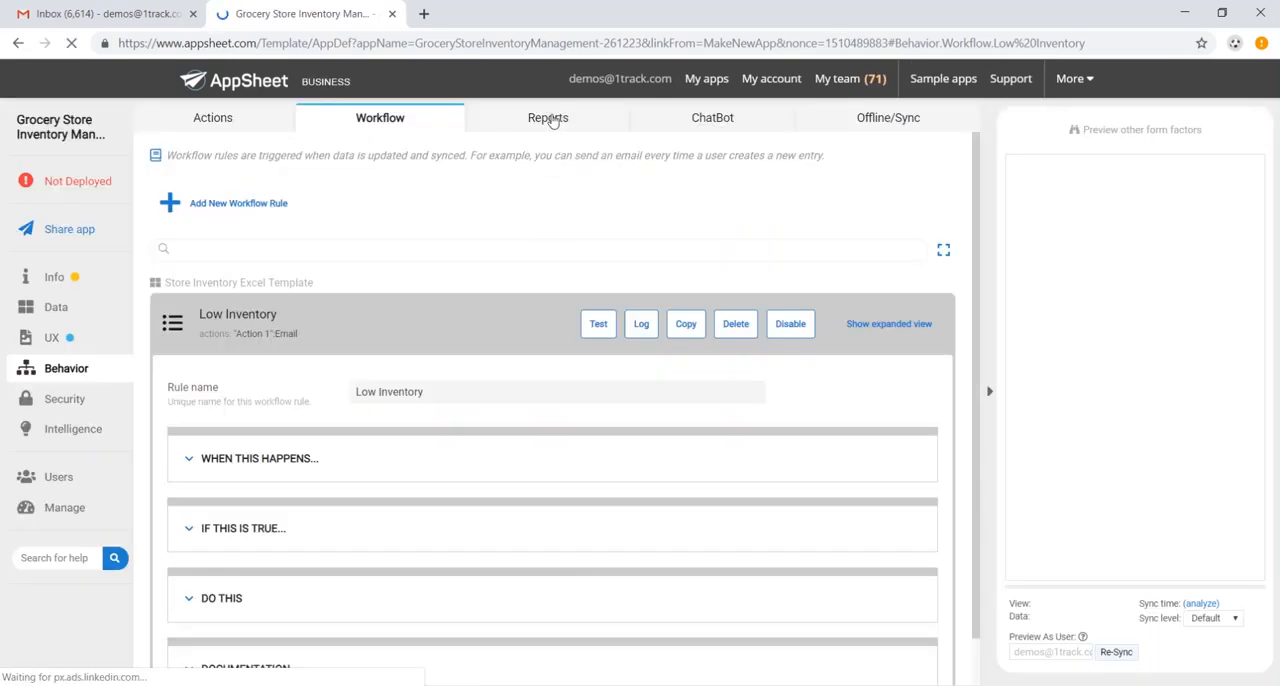
# - Add a new scheduled report and expand its schedule and condition settings
pyautogui.click(549, 119)
pyautogui.click(235, 212)
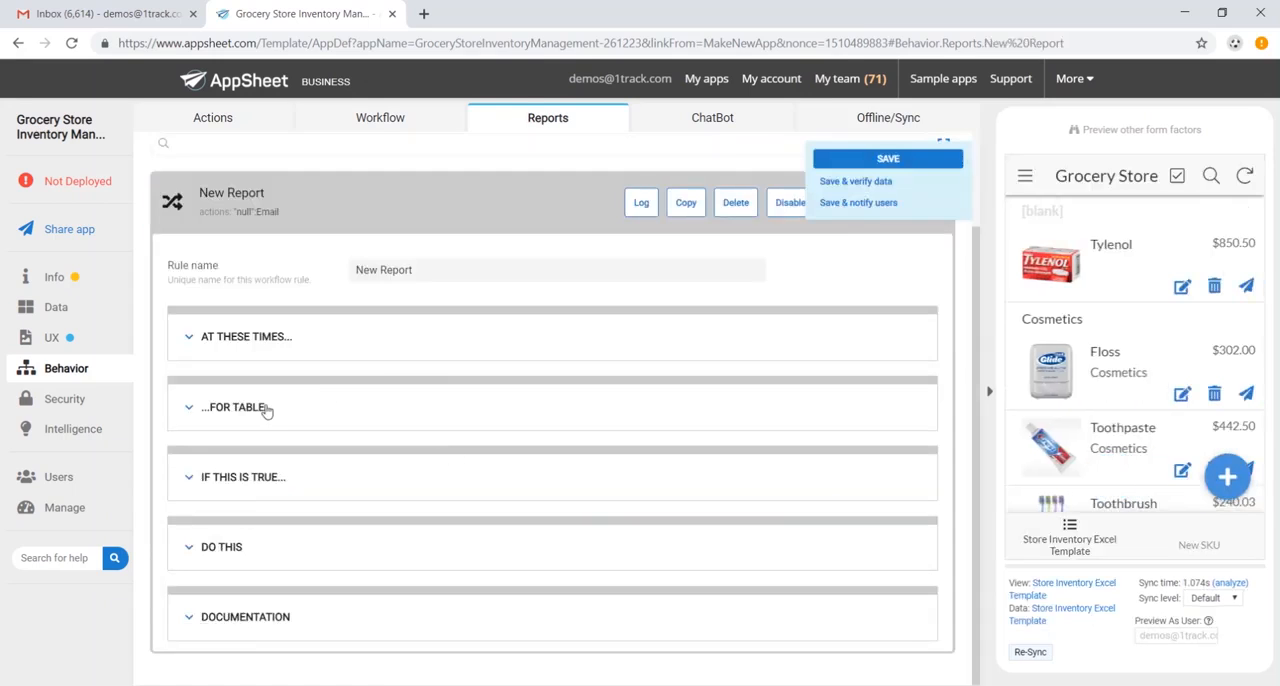
pyautogui.click(304, 348)
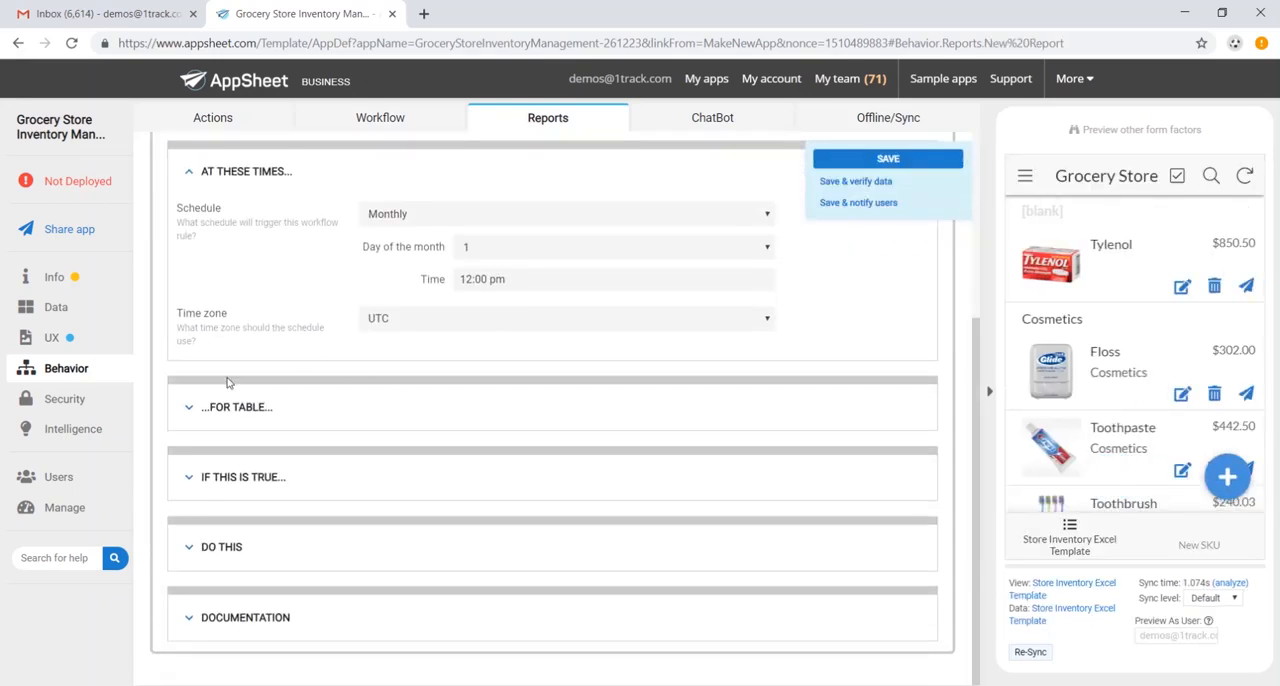
pyautogui.click(245, 476)
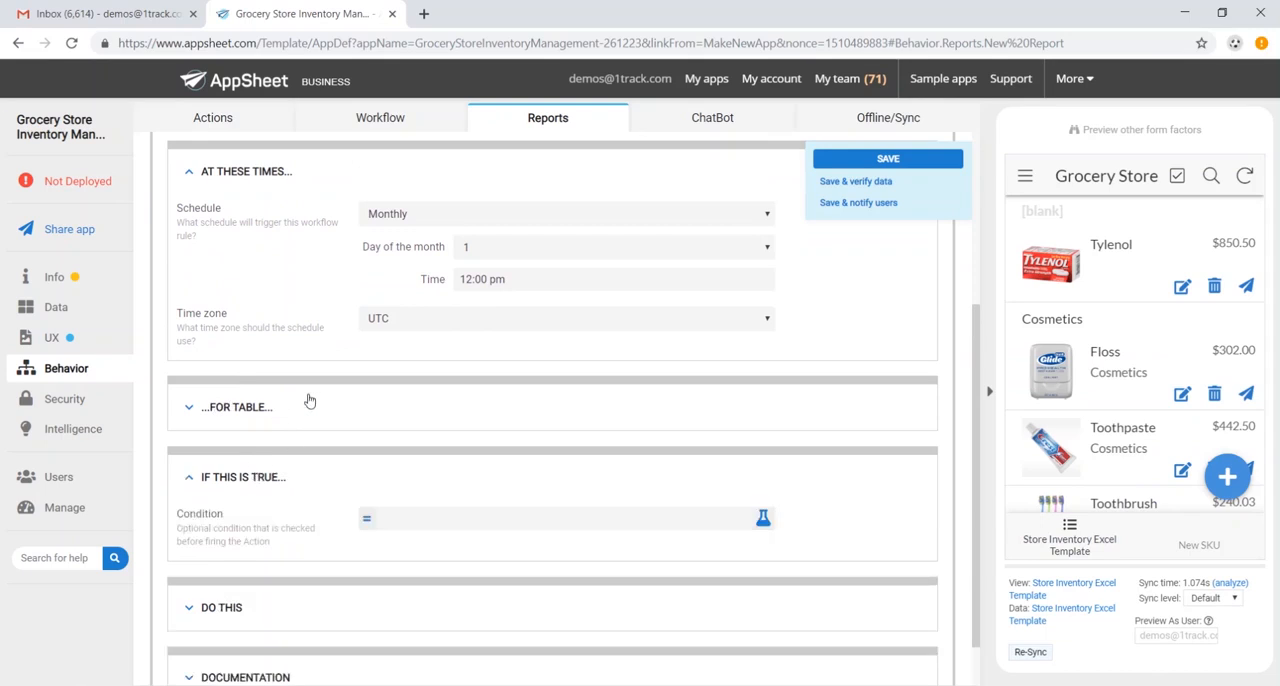
# - Examine the app's sign-in security settings and the available authentication providers, keeping Google selected
pyautogui.click(66, 399)
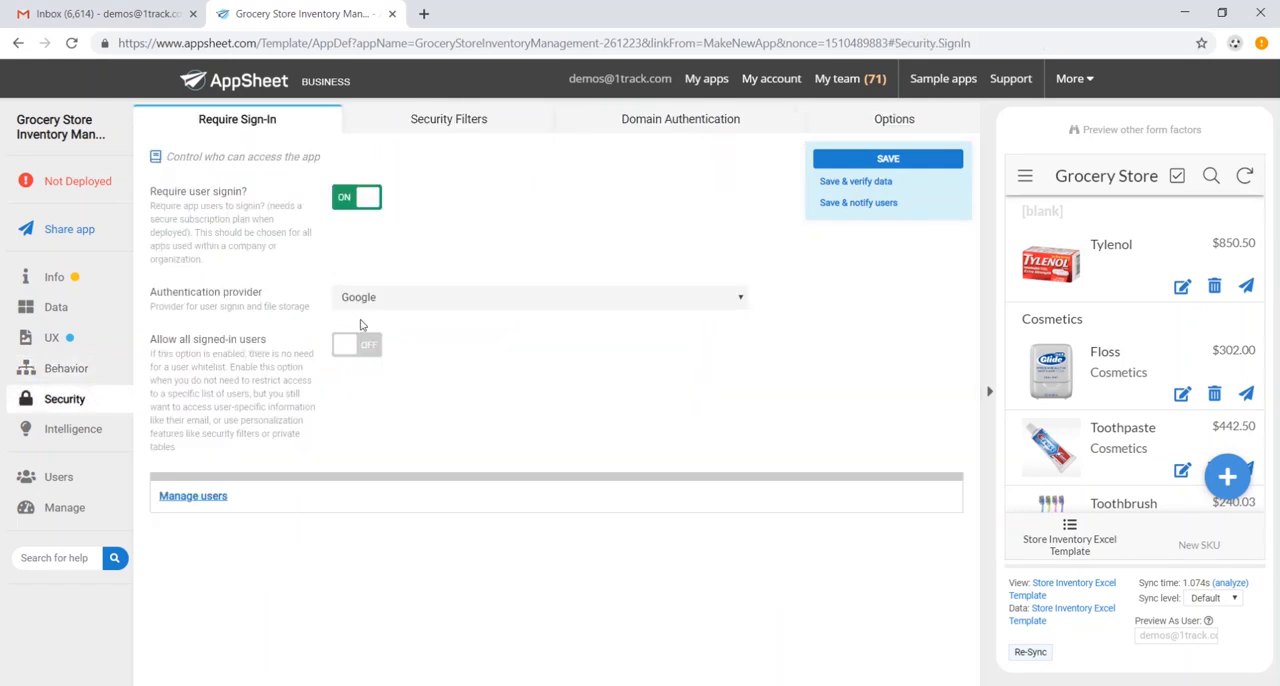
pyautogui.click(404, 302)
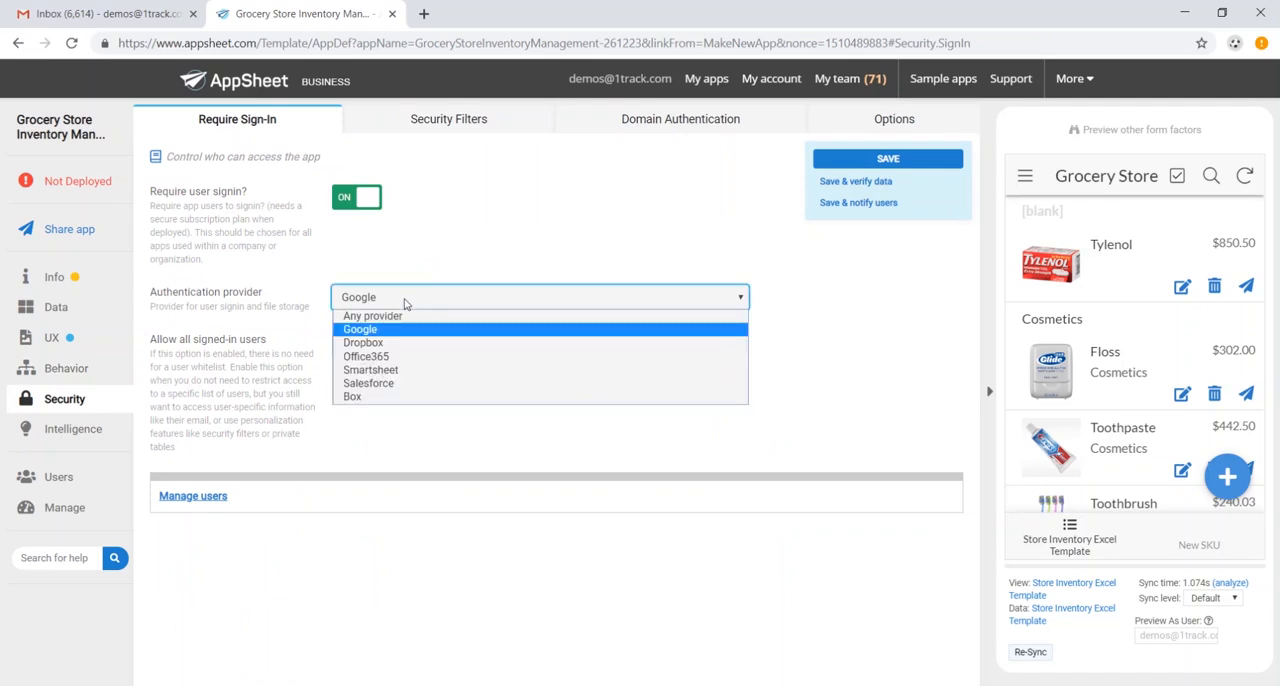
pyautogui.click(404, 302)
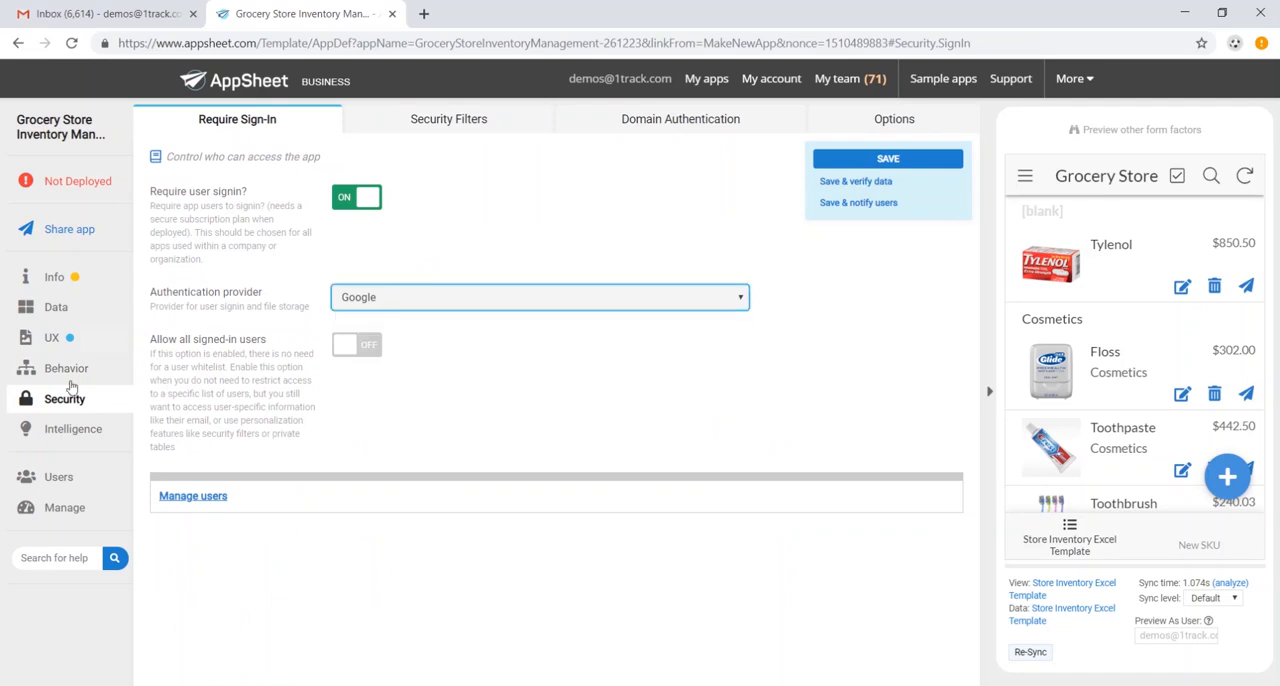
# - Review the app's Smart Assistant and Predictive Models settings in the intelligence section
pyautogui.click(84, 428)
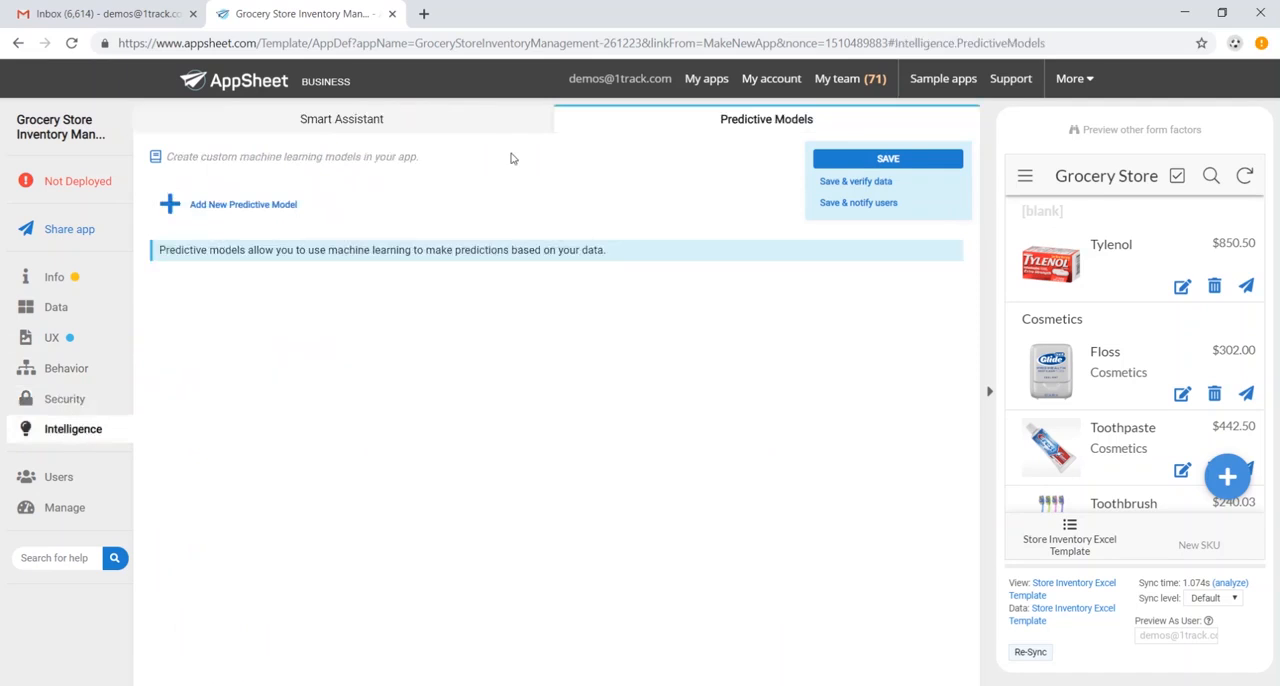
pyautogui.click(412, 124)
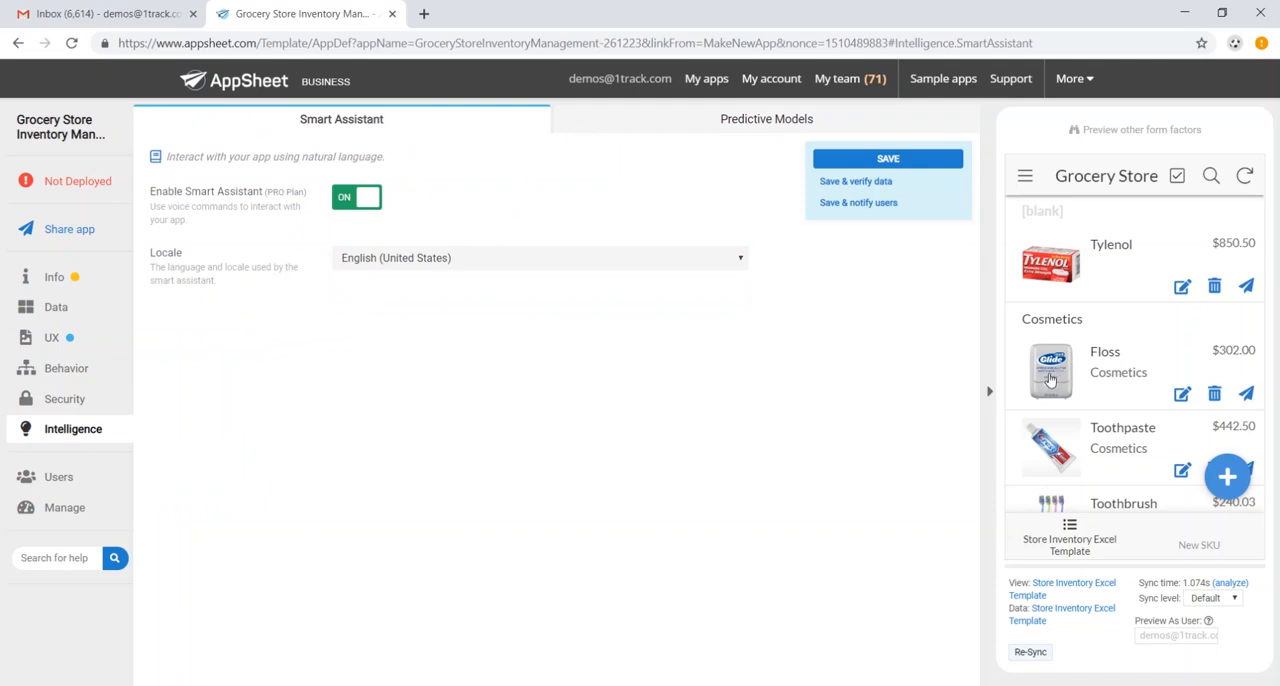
pyautogui.click(740, 128)
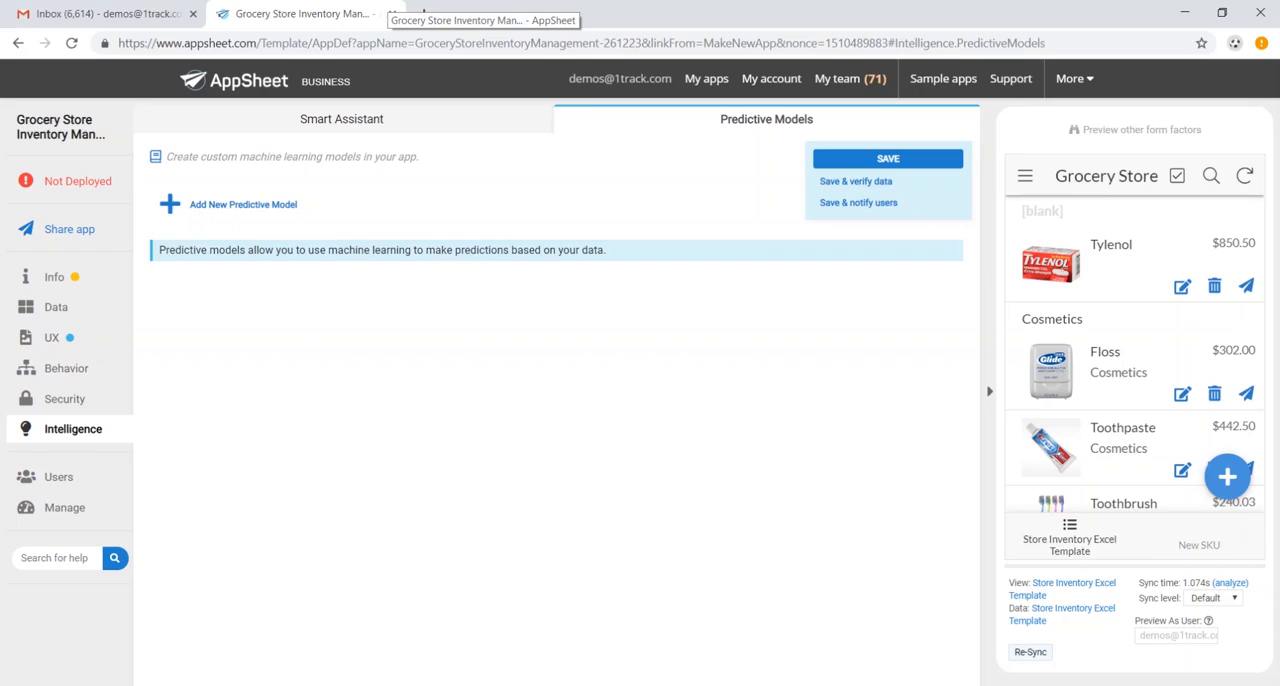
# - Check the inventory data in the Excel spreadsheet, then return to AppSheet and browse the product list in the app preview
pyautogui.hotkey('alt', 'Tab')
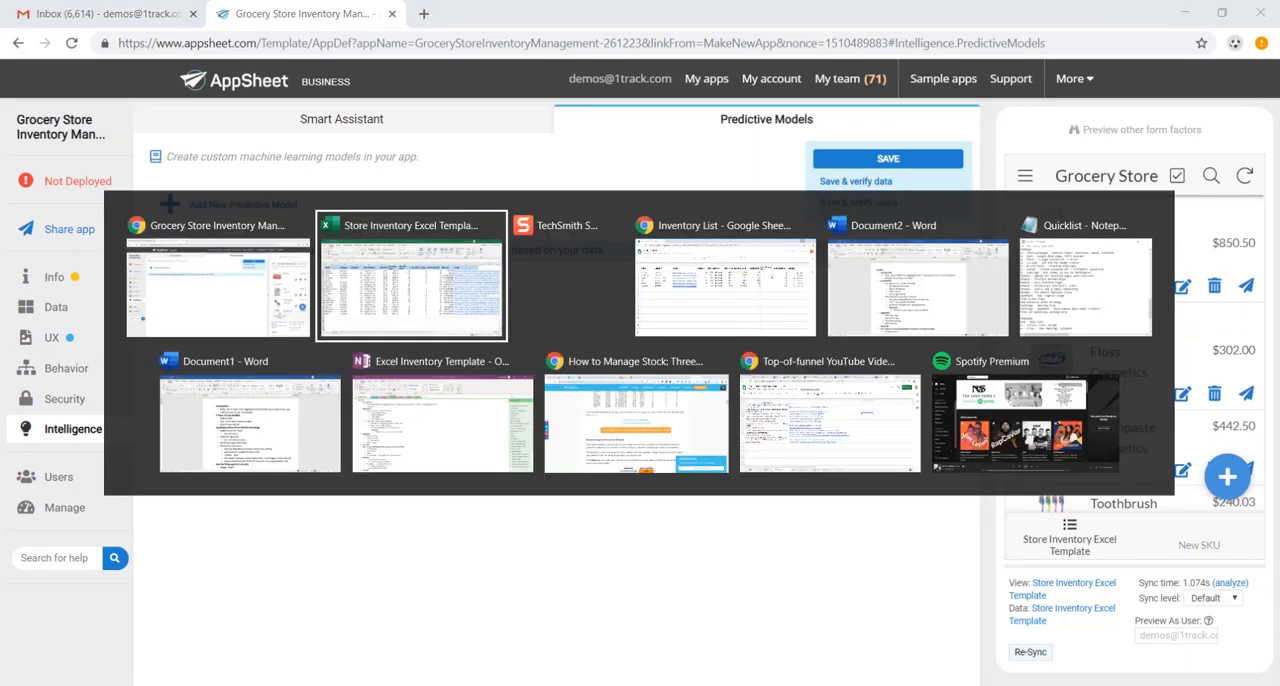
pyautogui.click(470, 400)
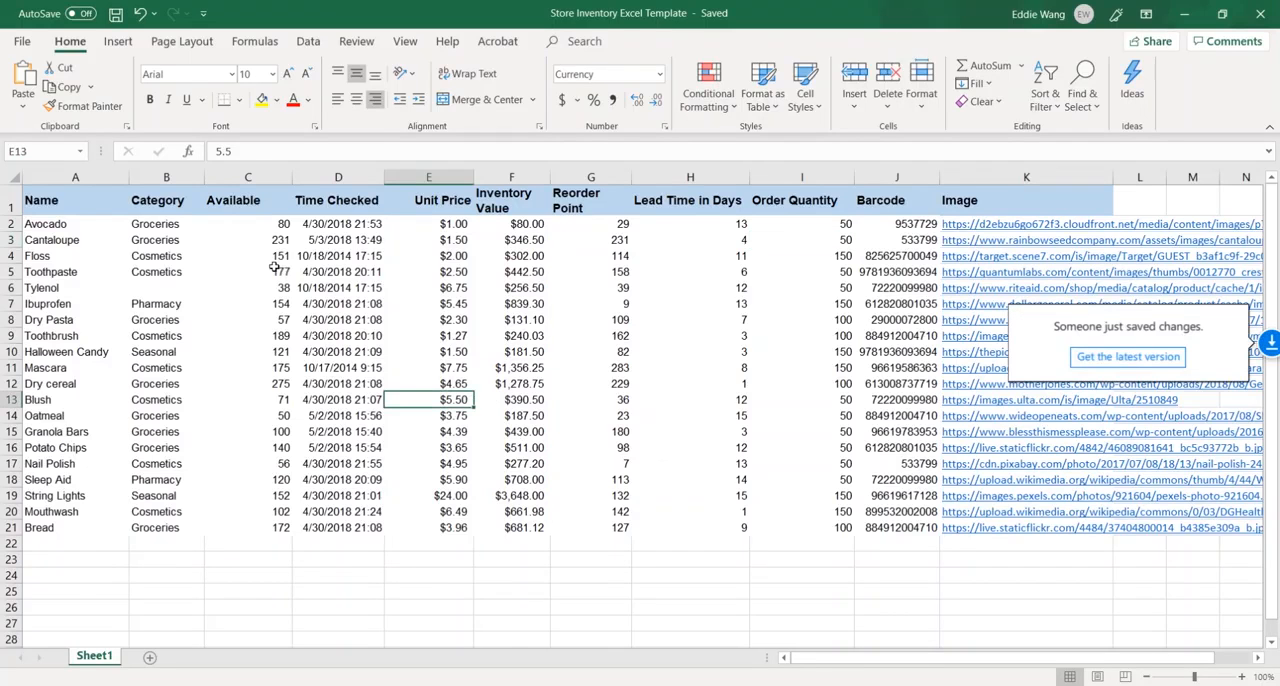
pyautogui.click(279, 271)
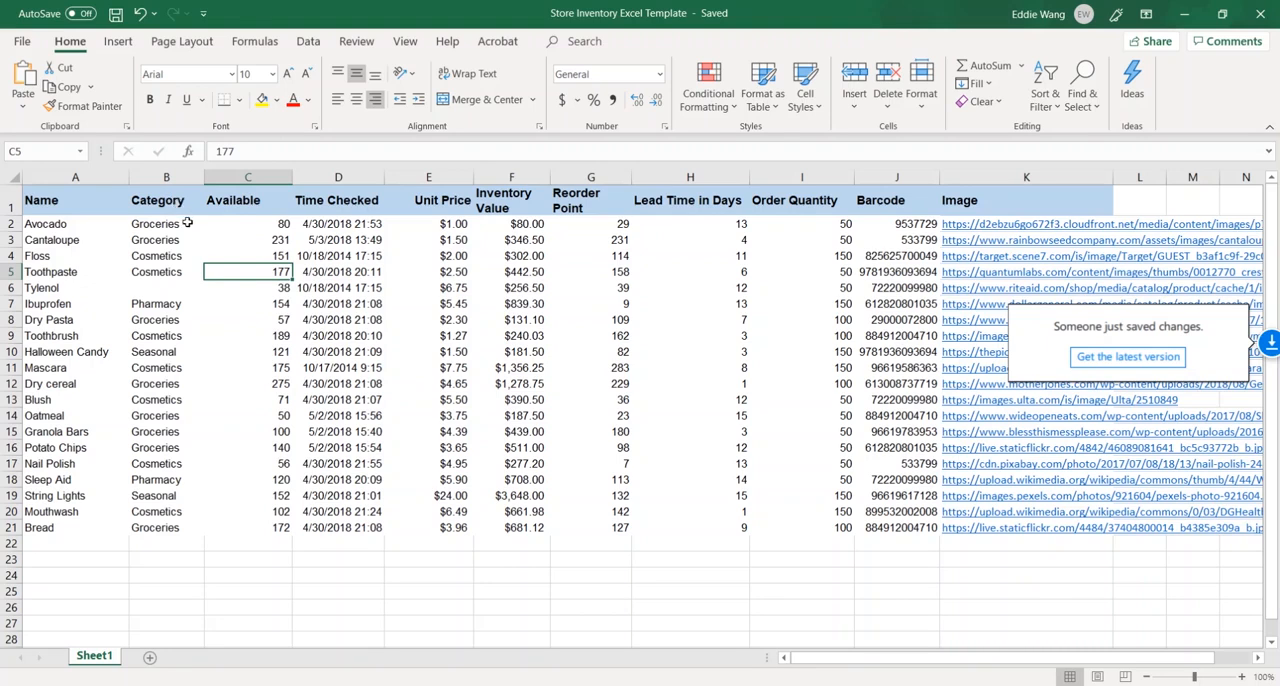
pyautogui.hotkey('alt', 'Tab')
pyautogui.scroll(-5, 1160, 400)
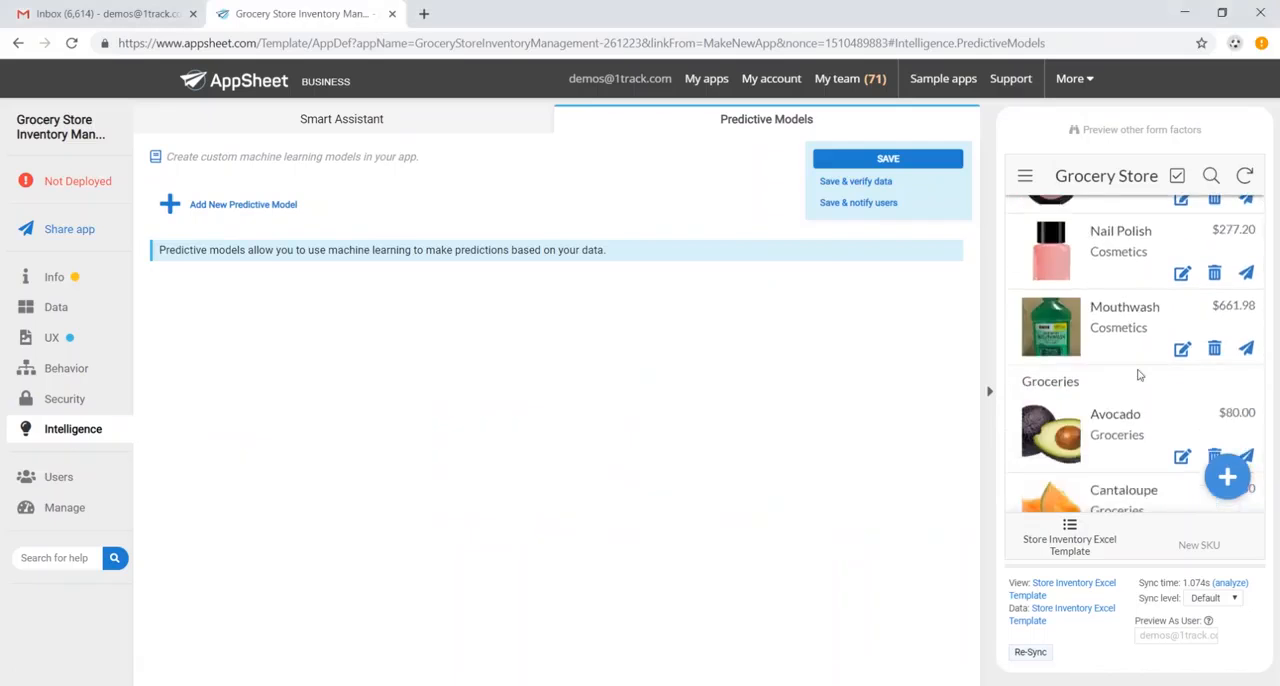
pyautogui.scroll(-2, 1138, 375)
pyautogui.scroll(3, 1135, 375)
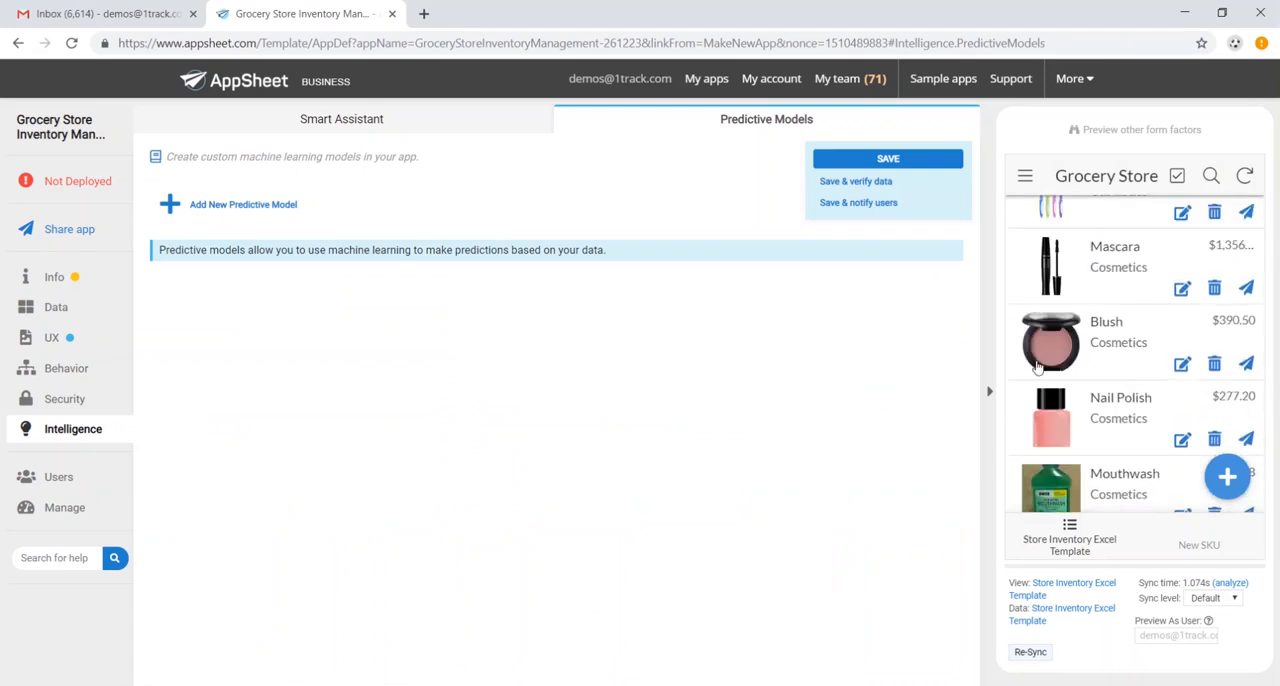
# - Open the deployment check, move the app to deployed state and accept leaving the page
pyautogui.click(96, 188)
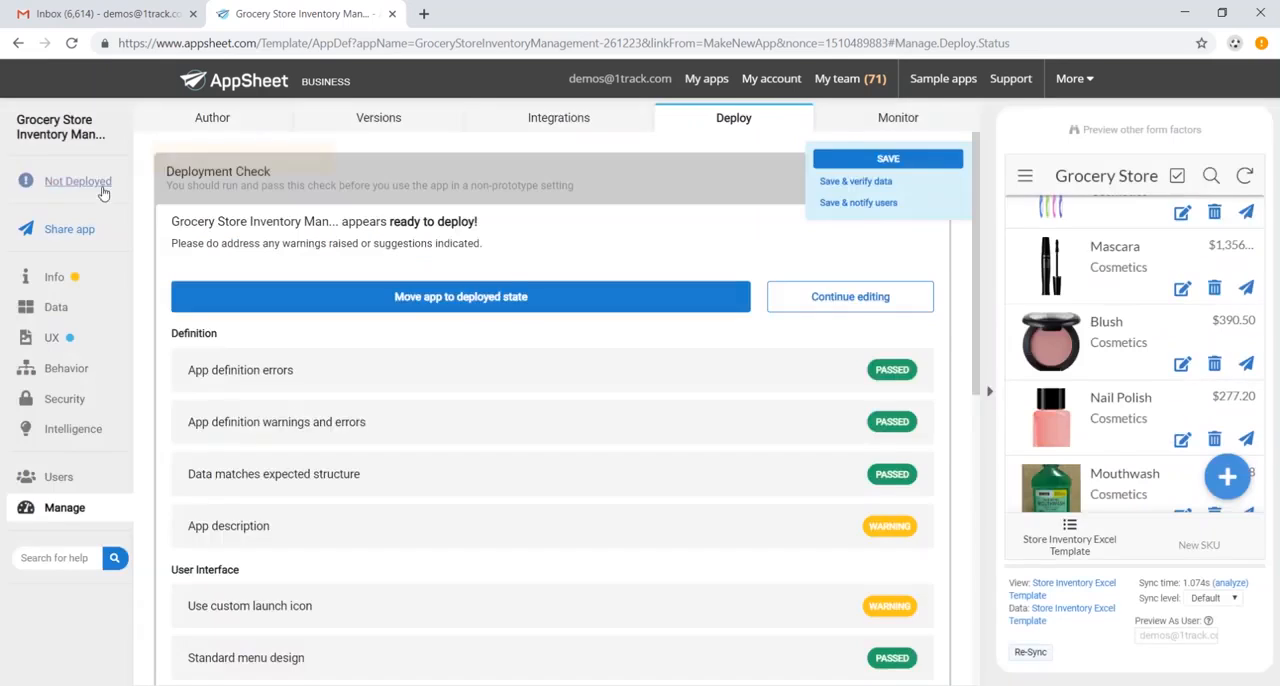
pyautogui.click(546, 303)
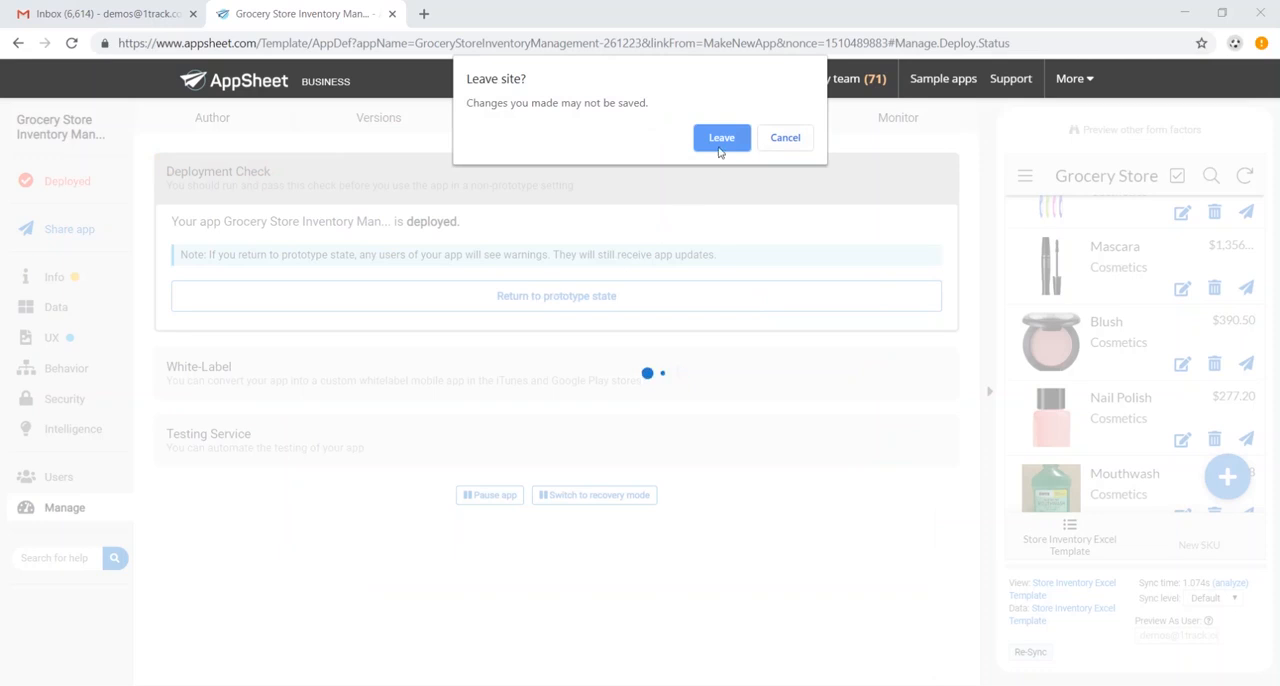
pyautogui.click(720, 147)
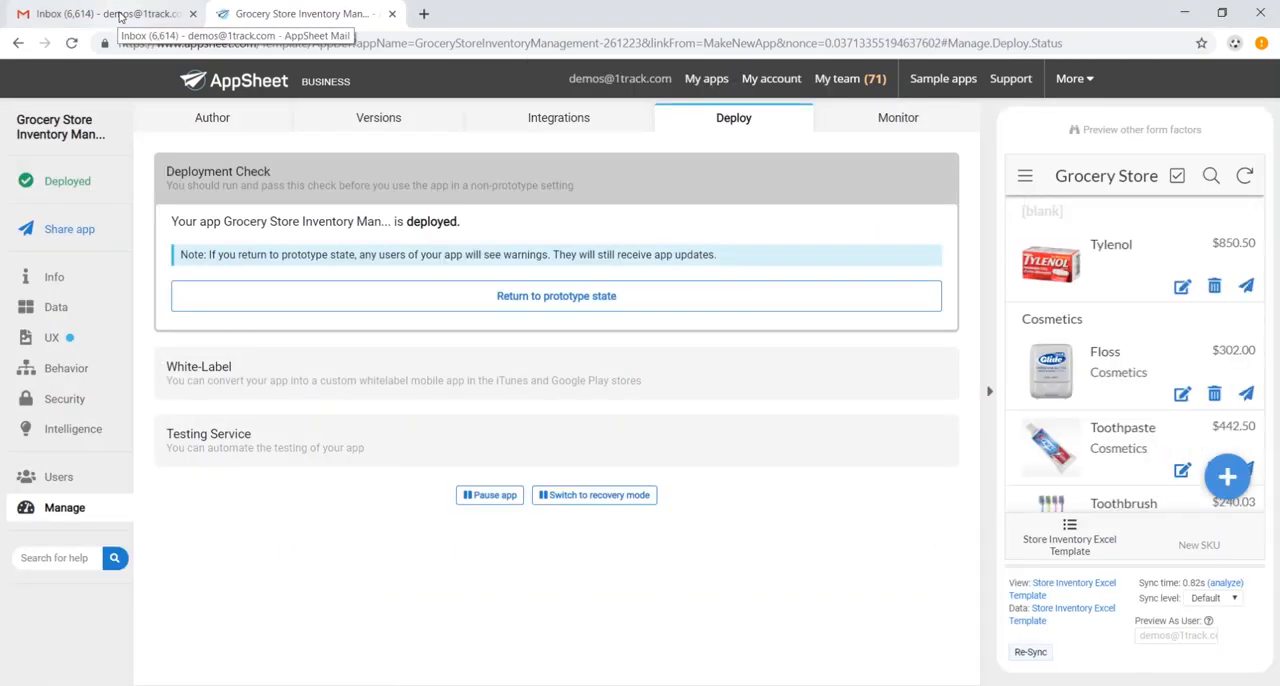
# - Switch to Gmail, open the app-ready email for the grocery store app and follow its install link to run the app in the browser
pyautogui.click(119, 17)
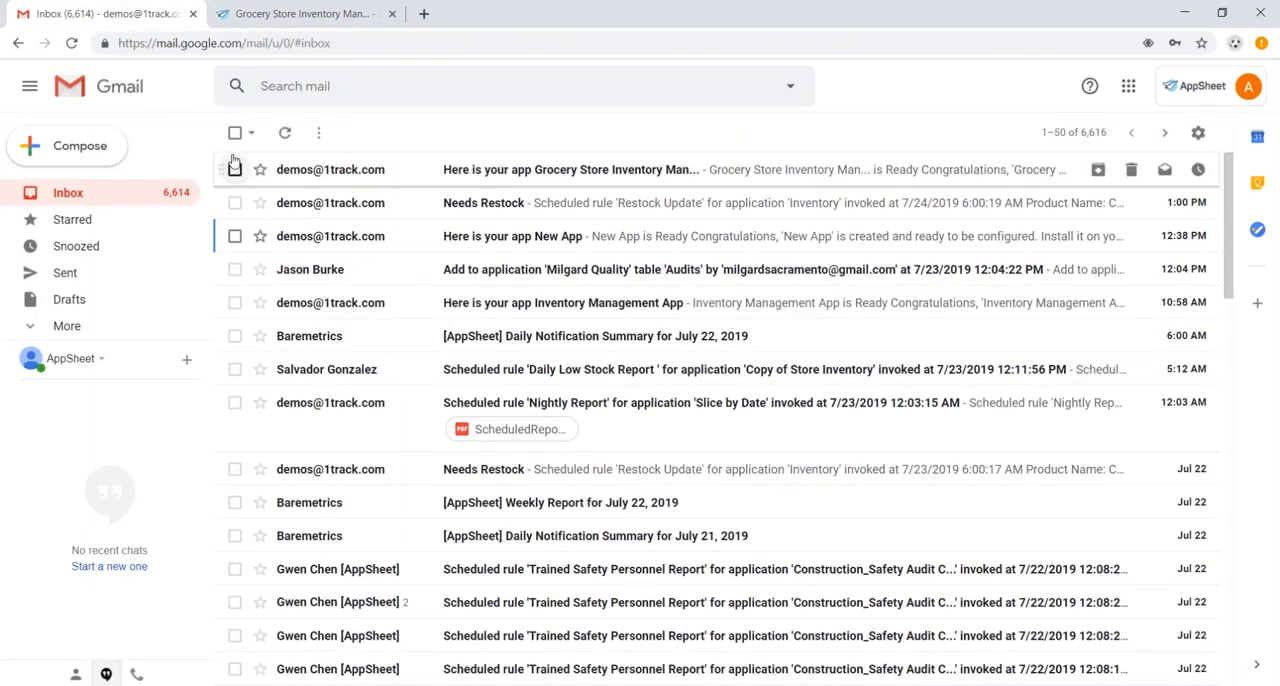
pyautogui.click(557, 176)
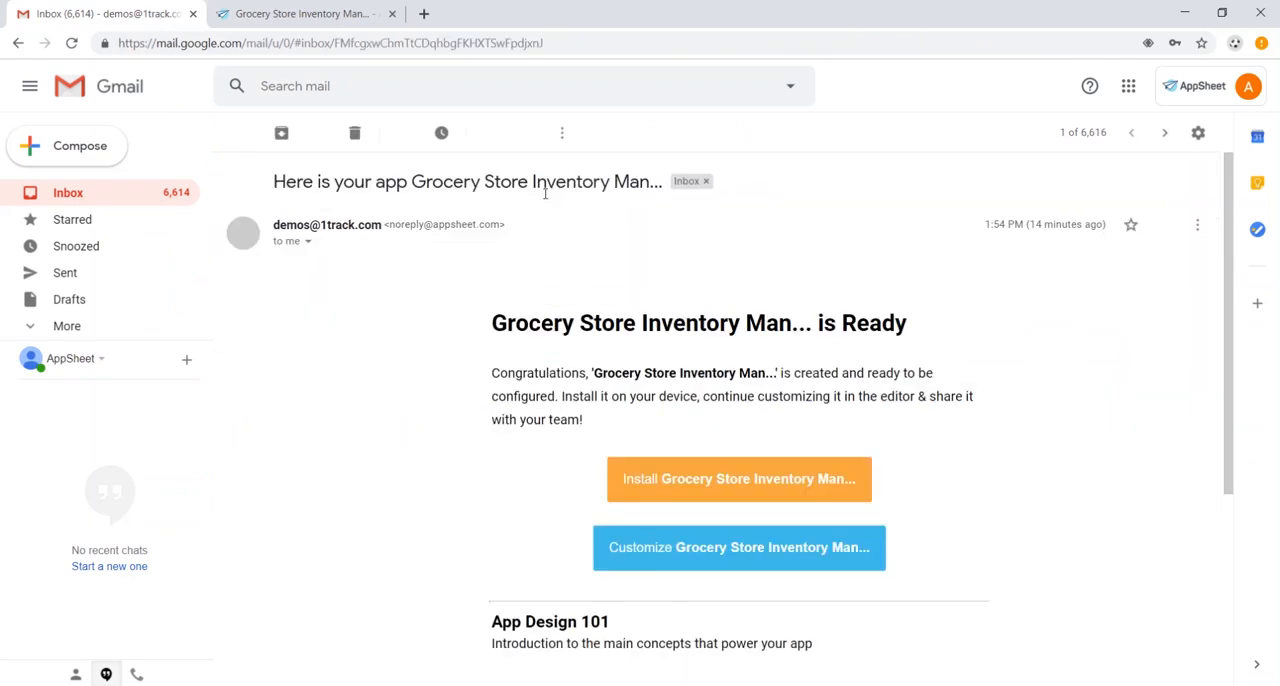
pyautogui.scroll(-1, 638, 425)
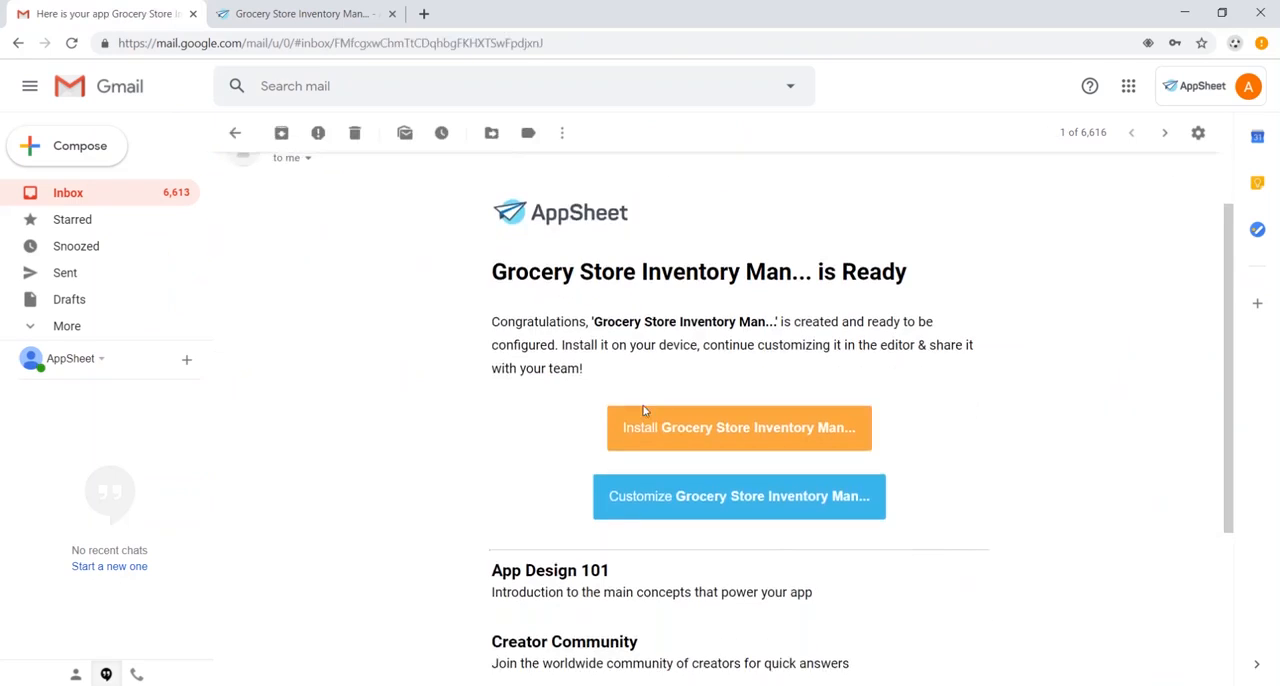
pyautogui.click(726, 440)
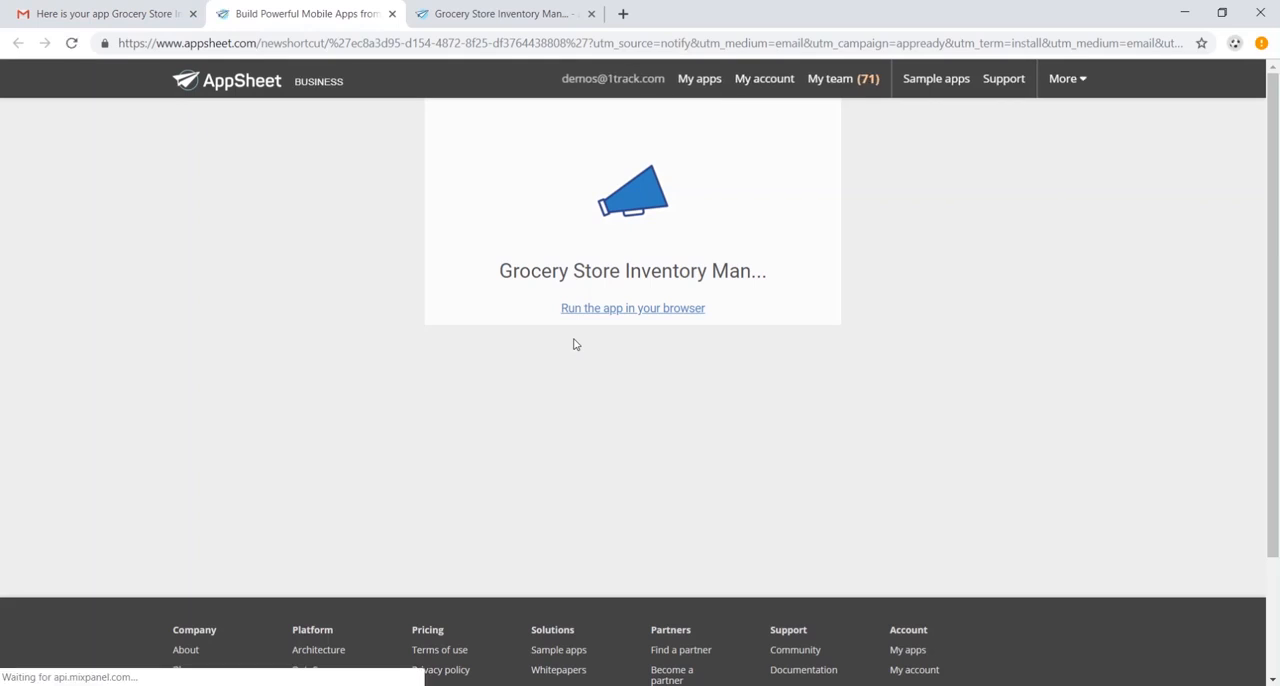
pyautogui.click(640, 312)
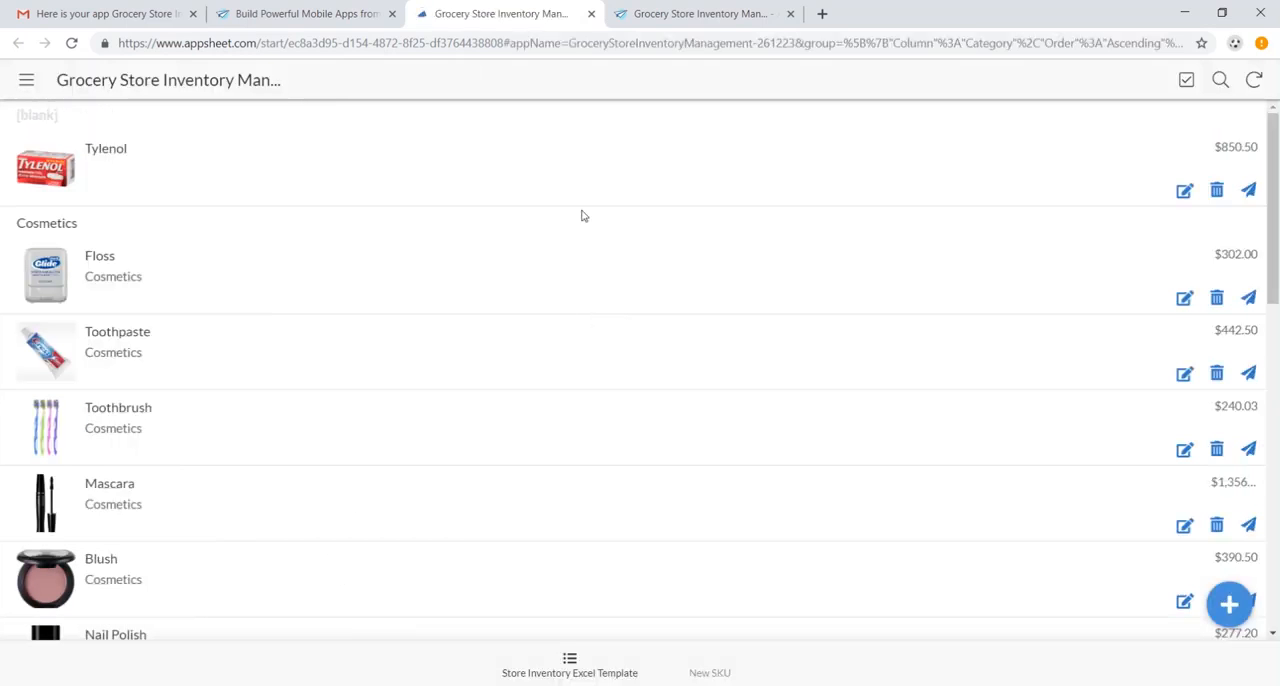
# - Browse the product list in the running app, and open the New SKU form and cancel it
pyautogui.scroll(-1, 640, 271)
pyautogui.scroll(-4, 718, 450)
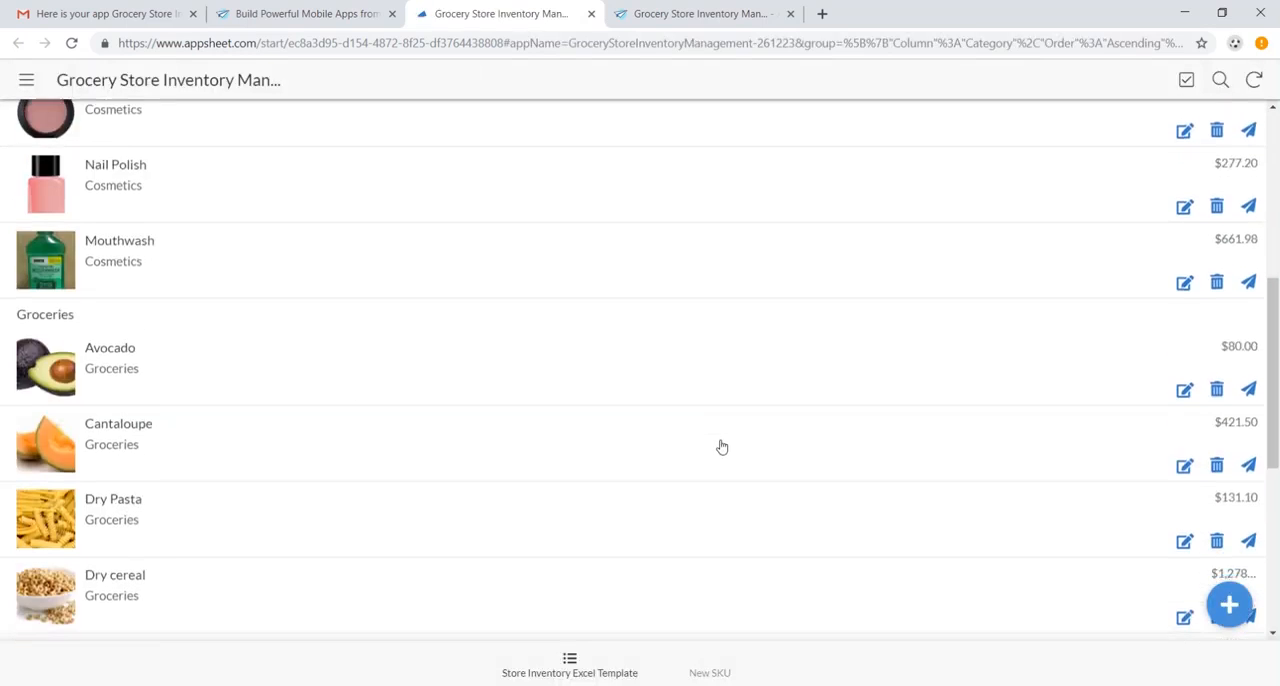
pyautogui.scroll(1, 720, 446)
pyautogui.scroll(-3, 730, 446)
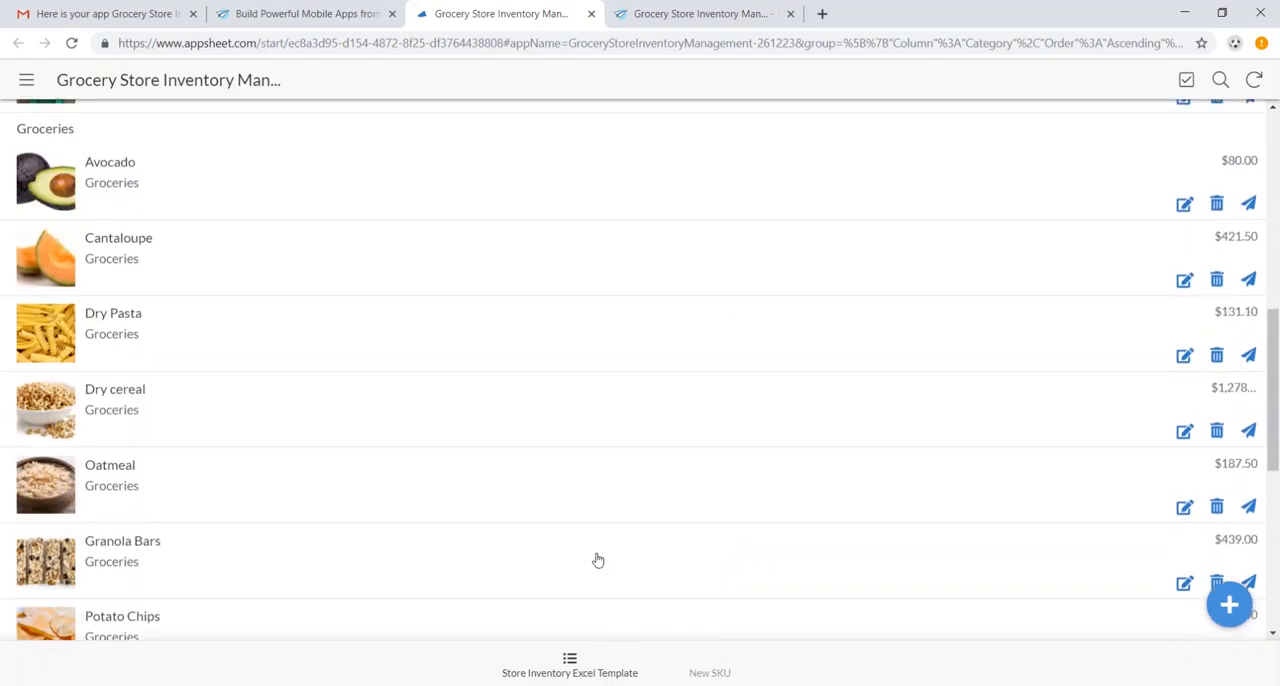
pyautogui.scroll(7, 597, 530)
pyautogui.scroll(-1, 620, 483)
pyautogui.scroll(-4, 624, 481)
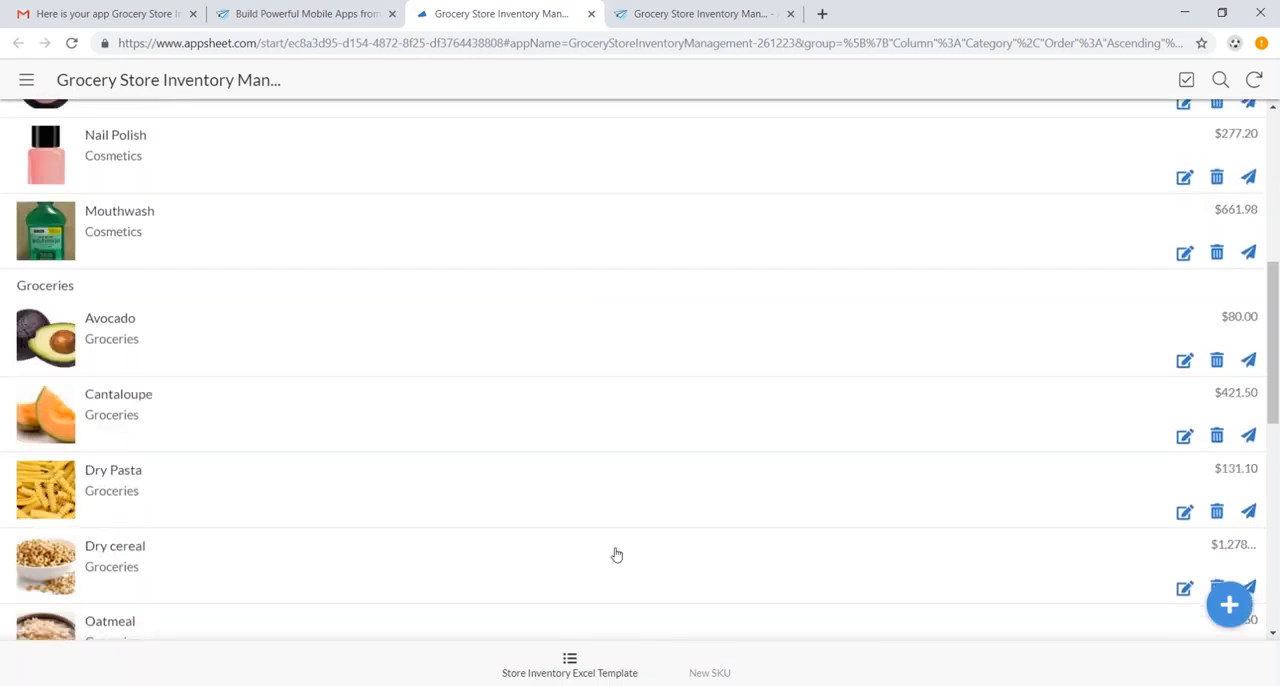
pyautogui.click(711, 665)
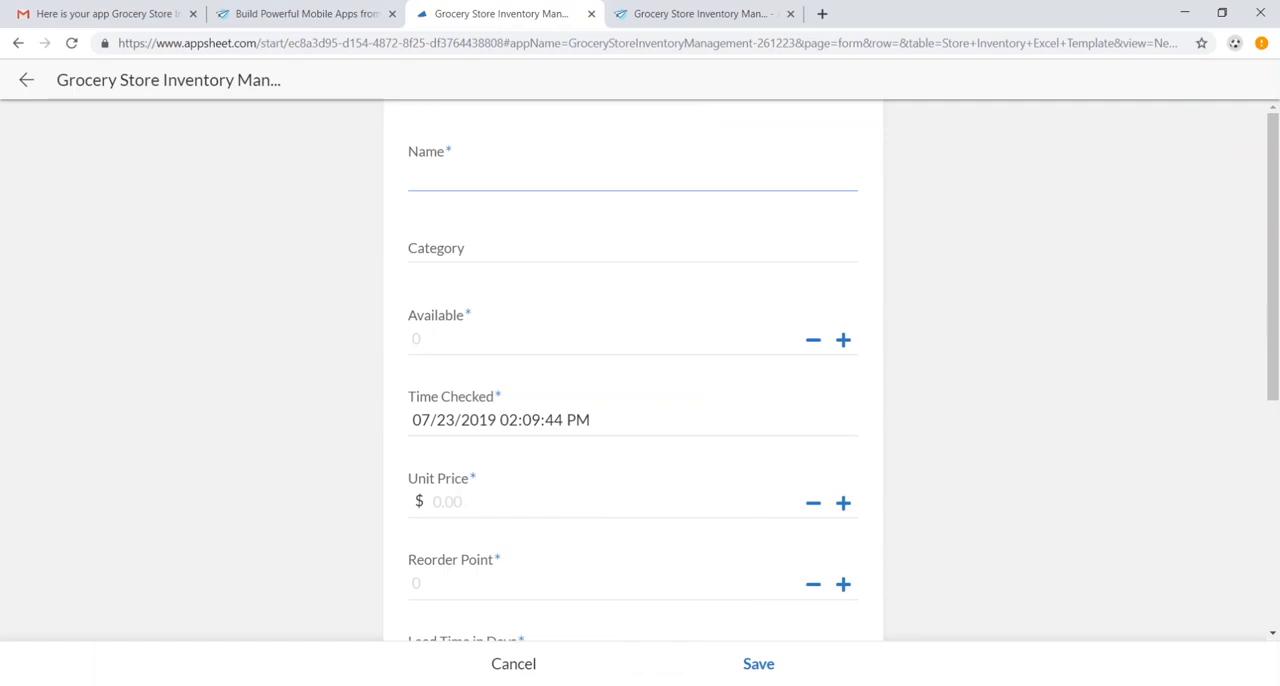
pyautogui.click(533, 666)
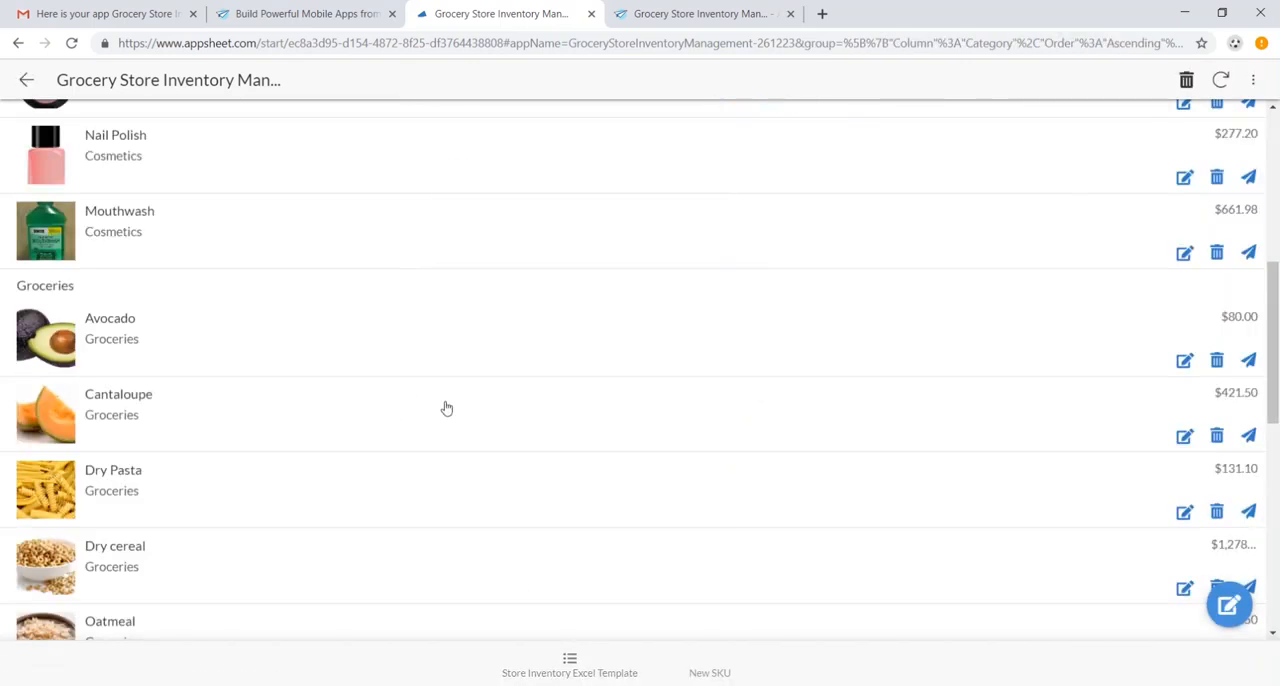
# - Run the Add Ordered Stock action on the Cantaloupe record in the browser app and switch to the Excel spreadsheet
pyautogui.click(490, 405)
pyautogui.scroll(-4, 526, 409)
pyautogui.scroll(3, 968, 432)
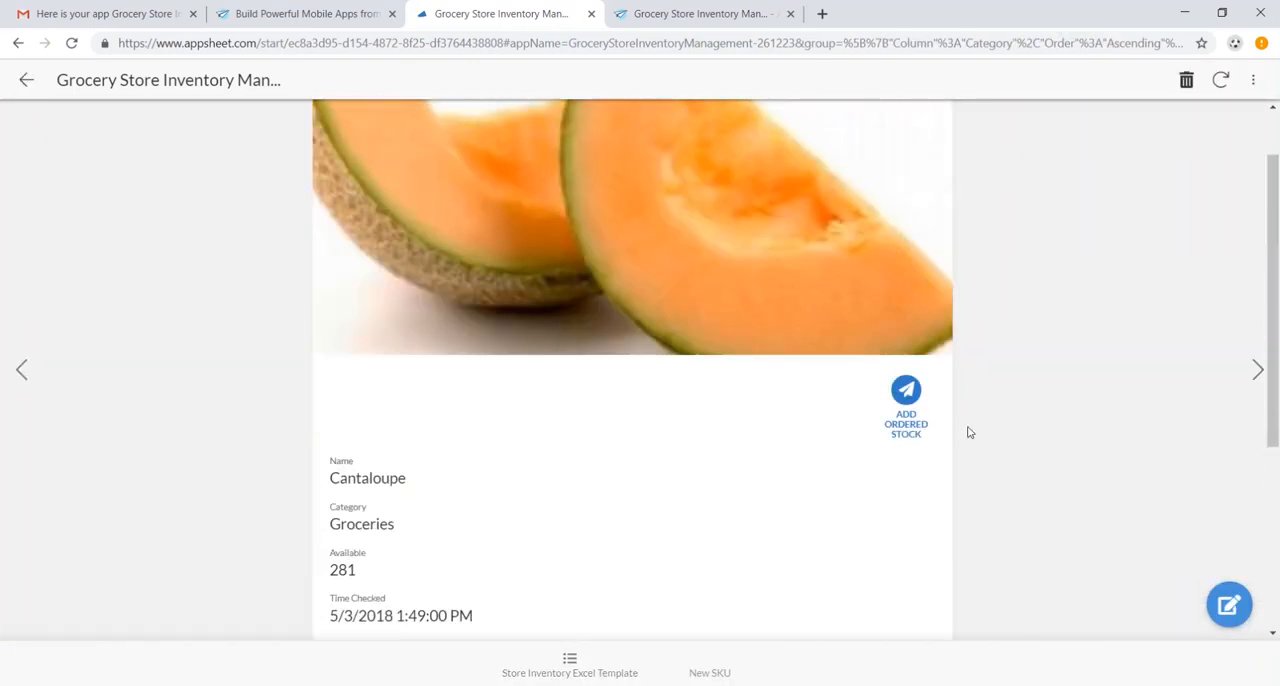
pyautogui.click(907, 396)
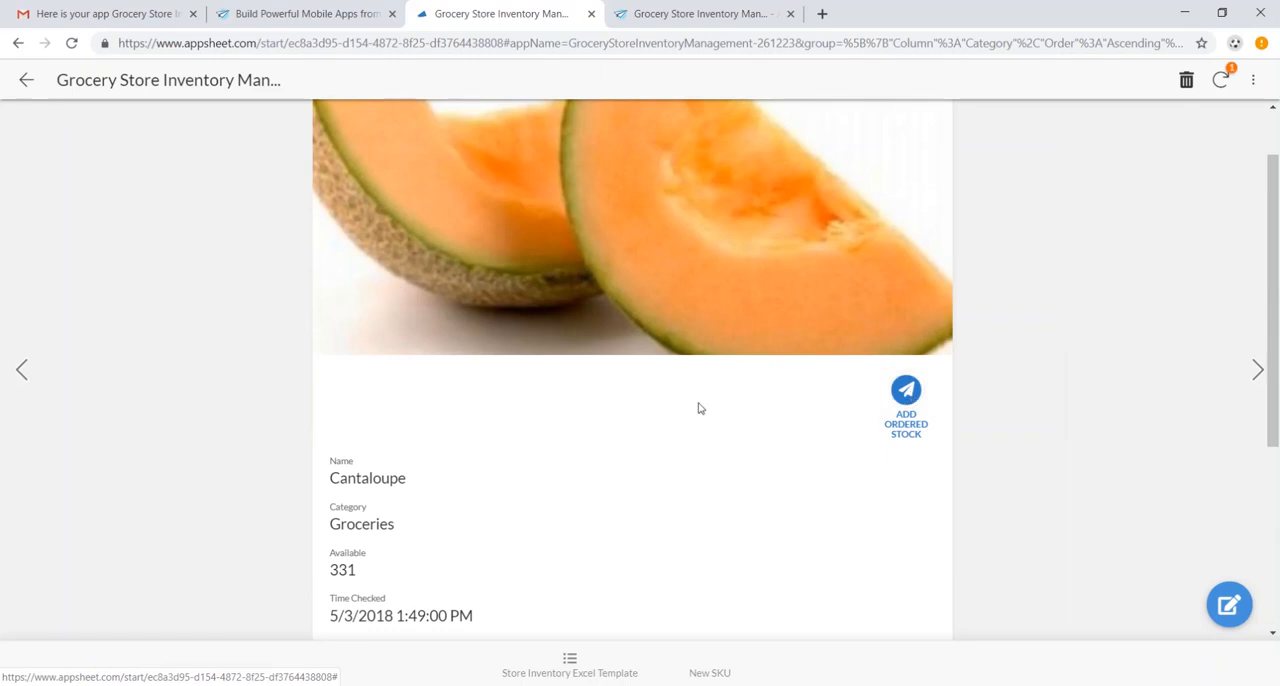
pyautogui.scroll(-3, 535, 393)
pyautogui.scroll(4, 535, 392)
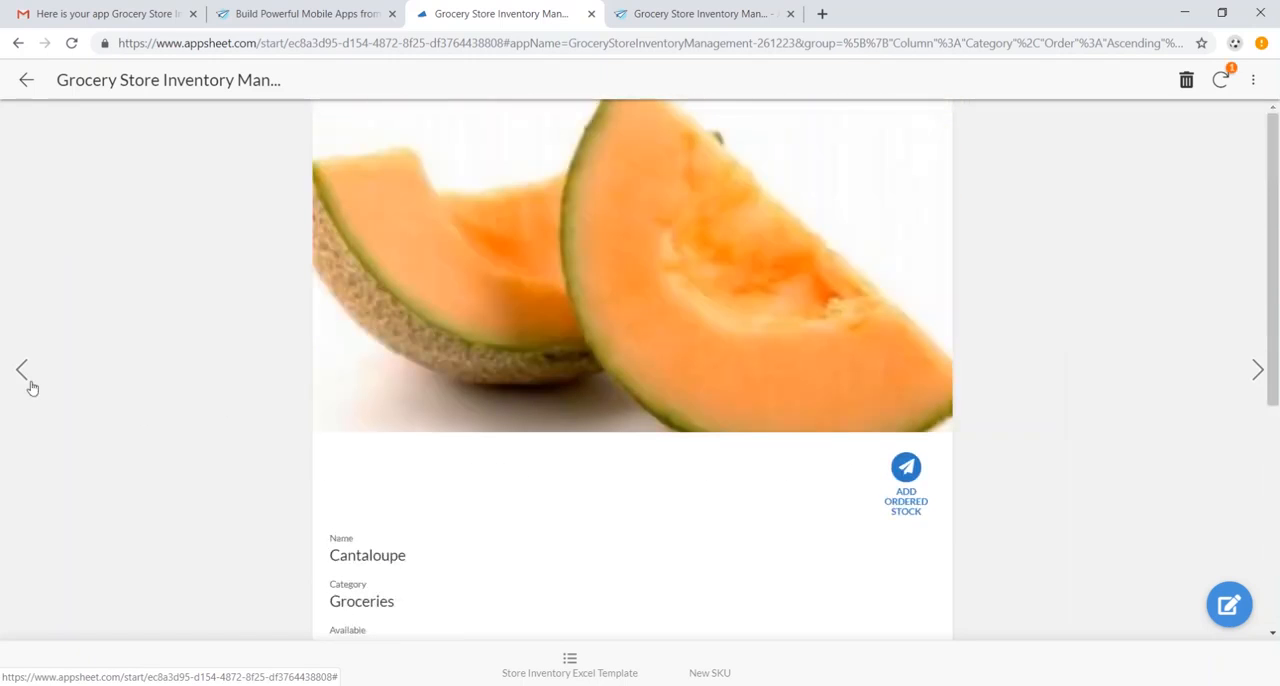
pyautogui.hotkey('alt', 'Tab')
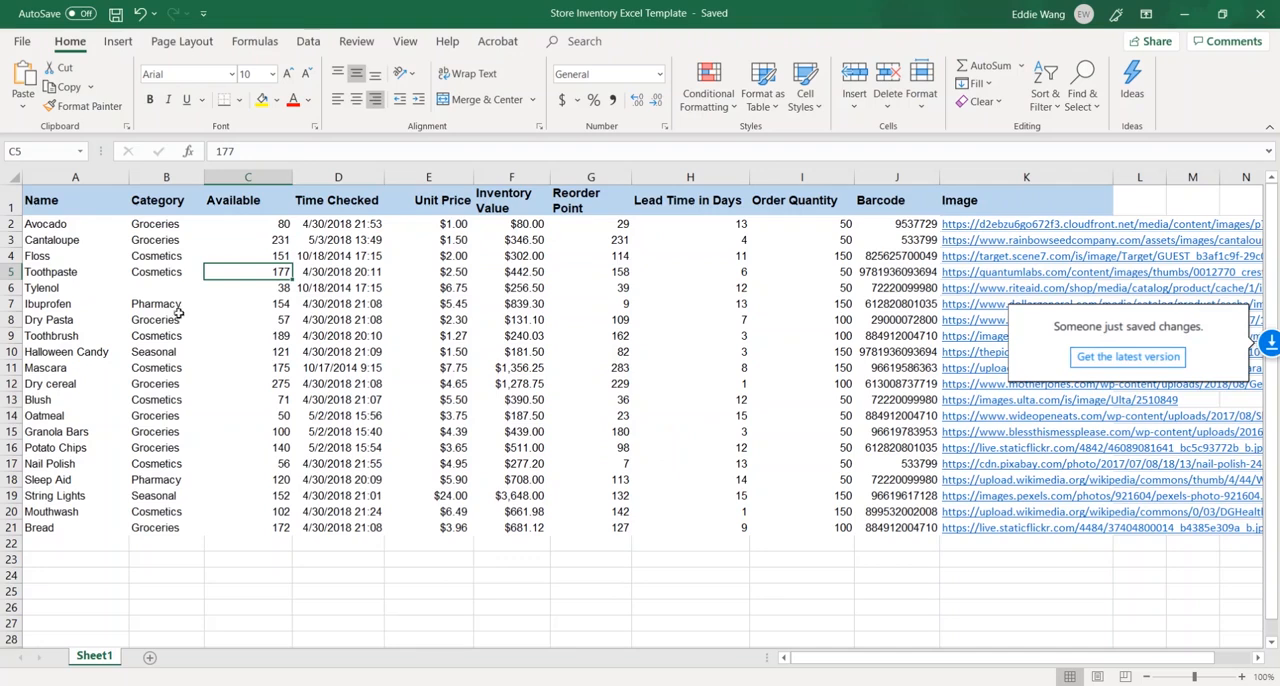
# - Return to the browser, go to the AppSheet home page and look over the Platform page's supported cloud data sources
pyautogui.hotkey('alt', 'Tab')
pyautogui.click(349, 14)
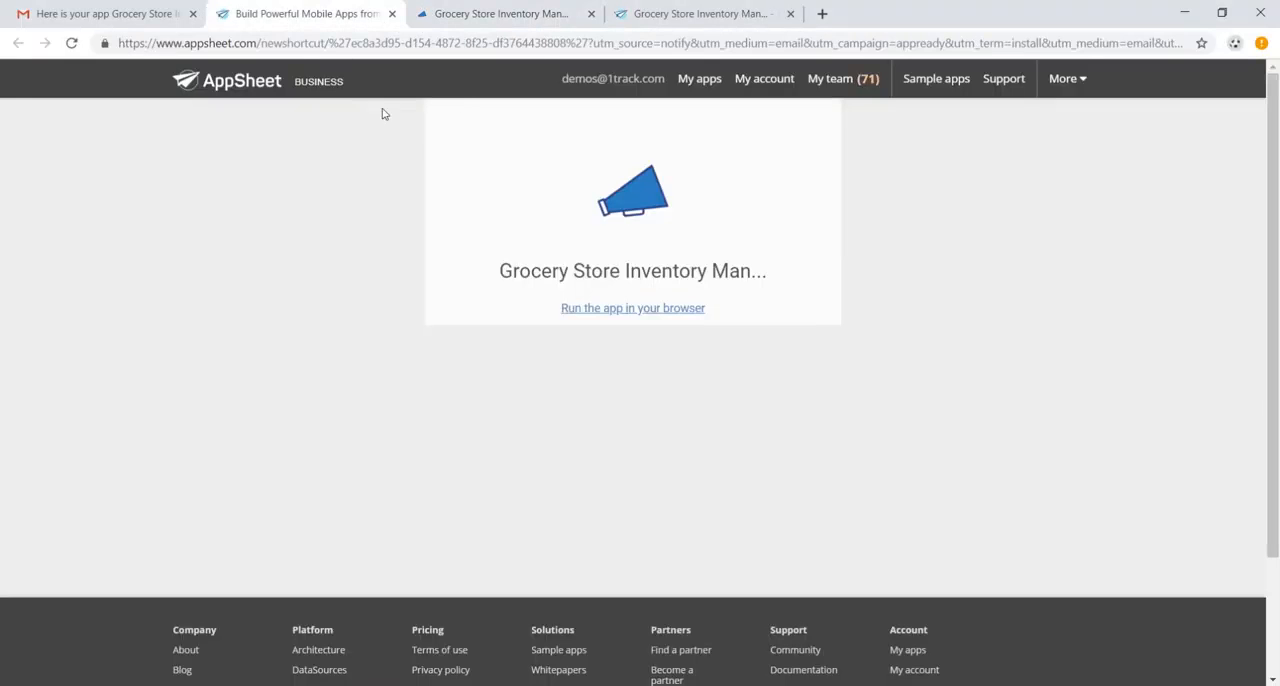
pyautogui.click(225, 88)
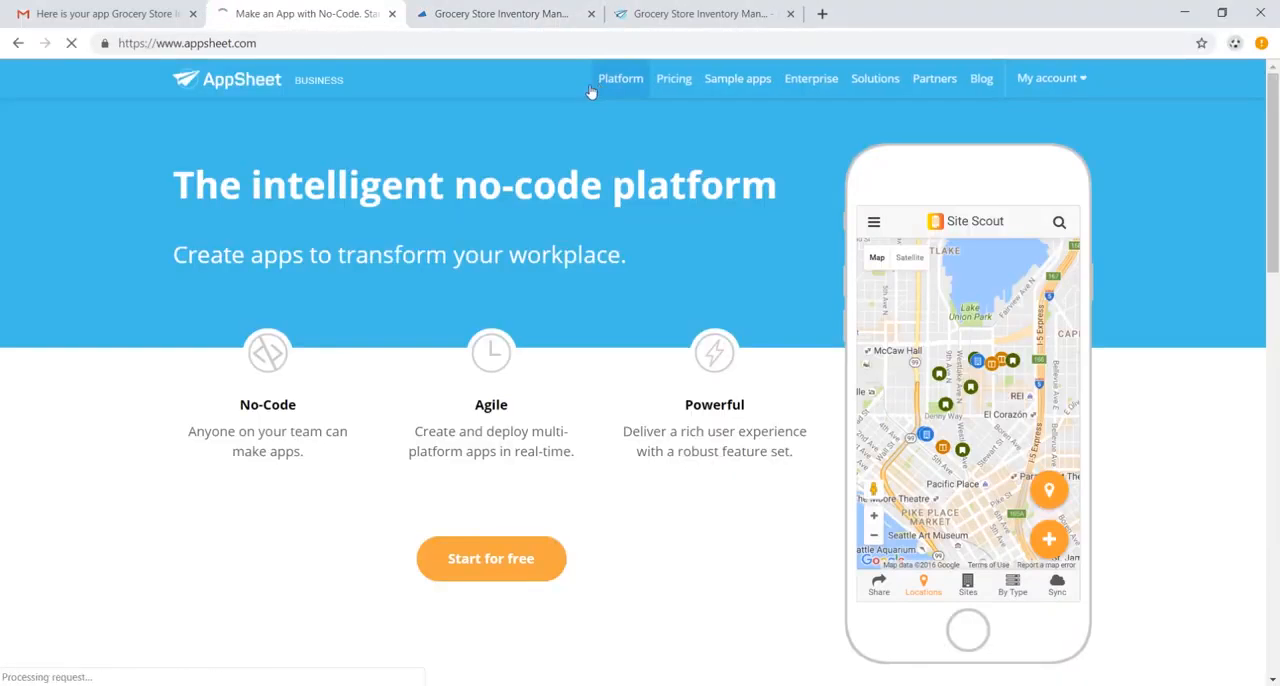
pyautogui.click(614, 79)
pyautogui.scroll(-5, 546, 263)
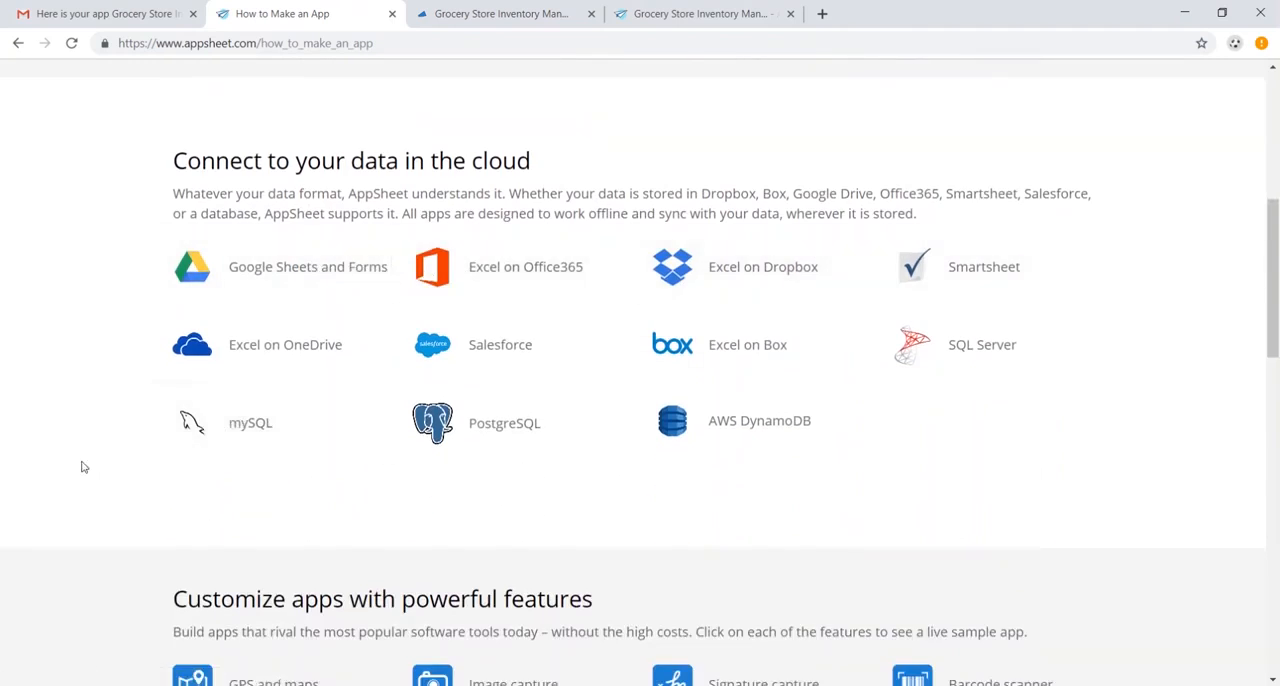
pyautogui.scroll(5, 84, 467)
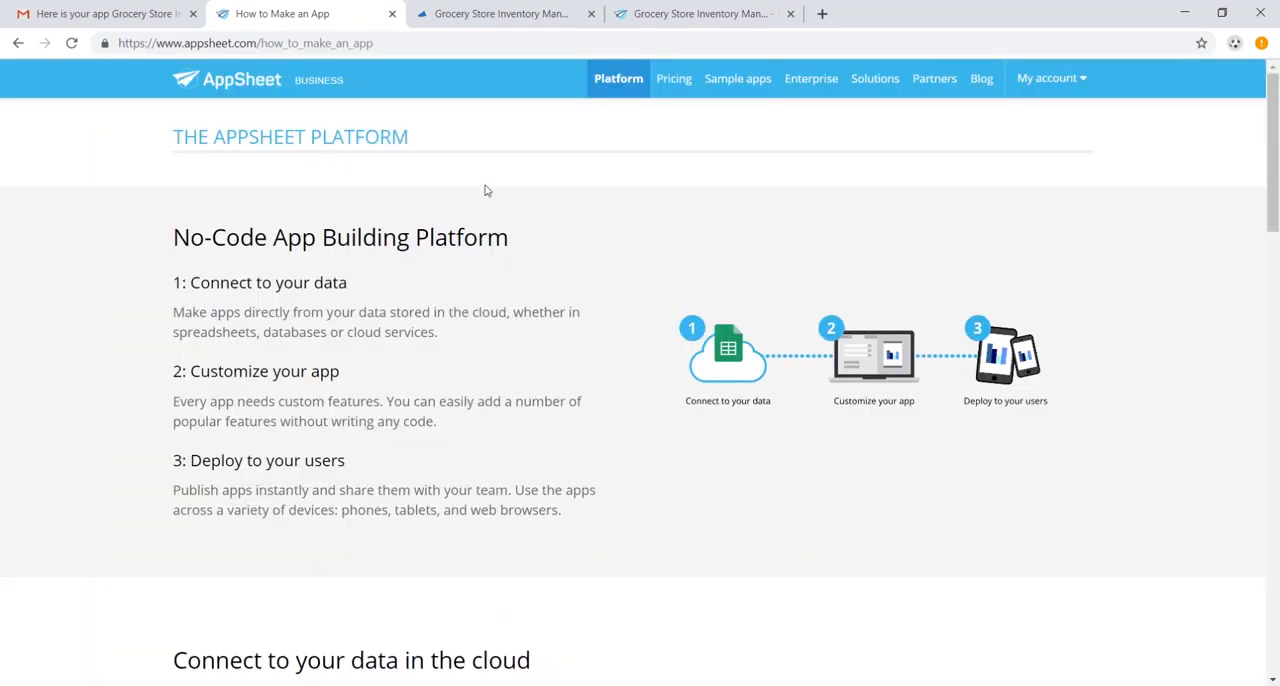
# - Open AppSheet's Sample apps page and browse the list of customizable sample apps
pyautogui.click(743, 85)
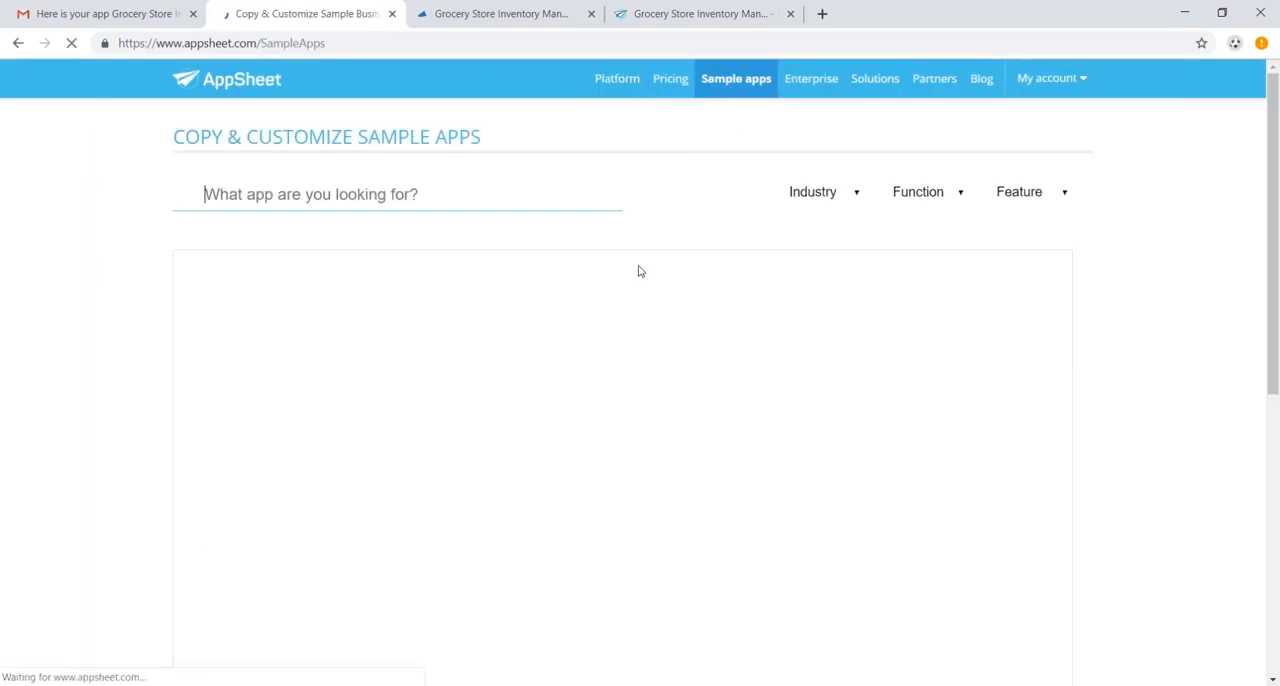
pyautogui.scroll(-6, 619, 316)
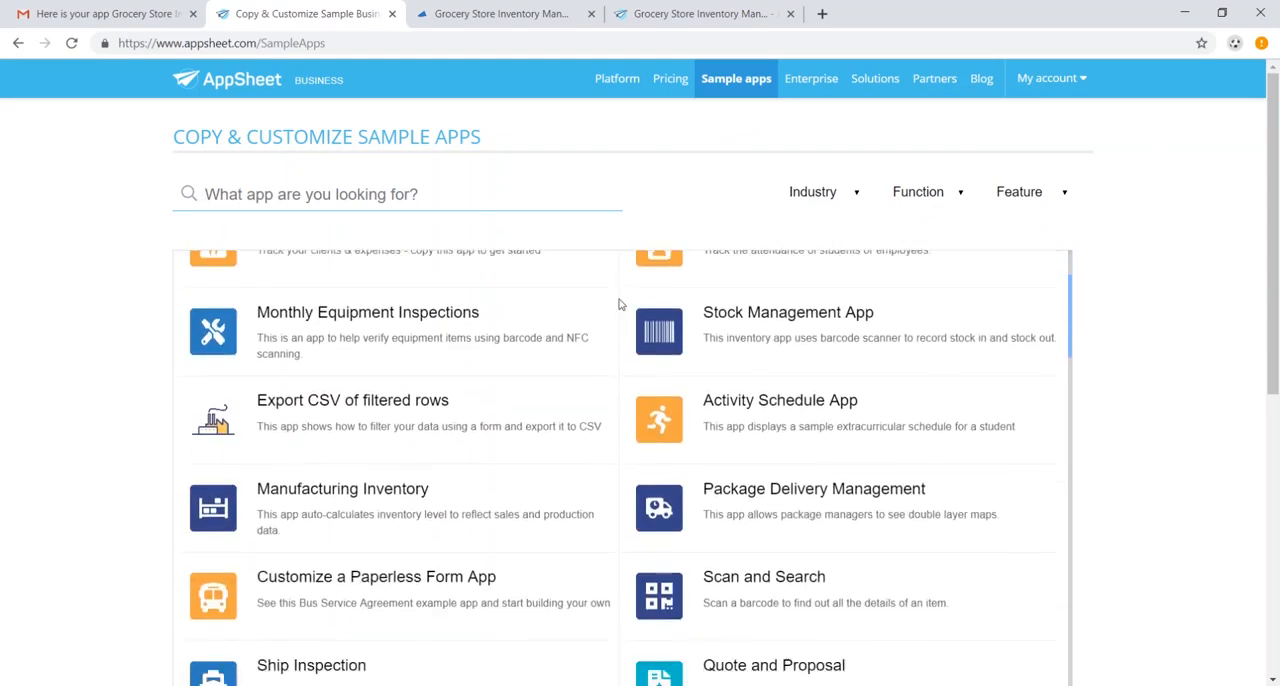
pyautogui.scroll(-2, 609, 334)
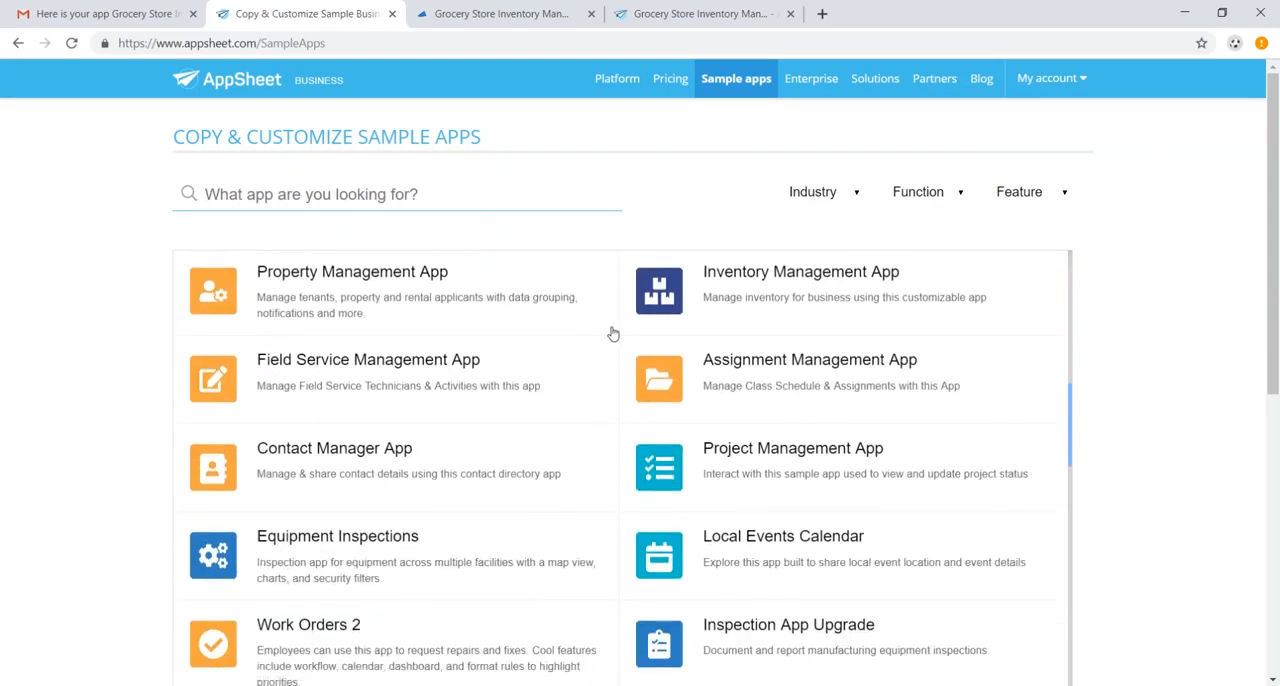
pyautogui.scroll(2, 608, 334)
pyautogui.scroll(2, 604, 329)
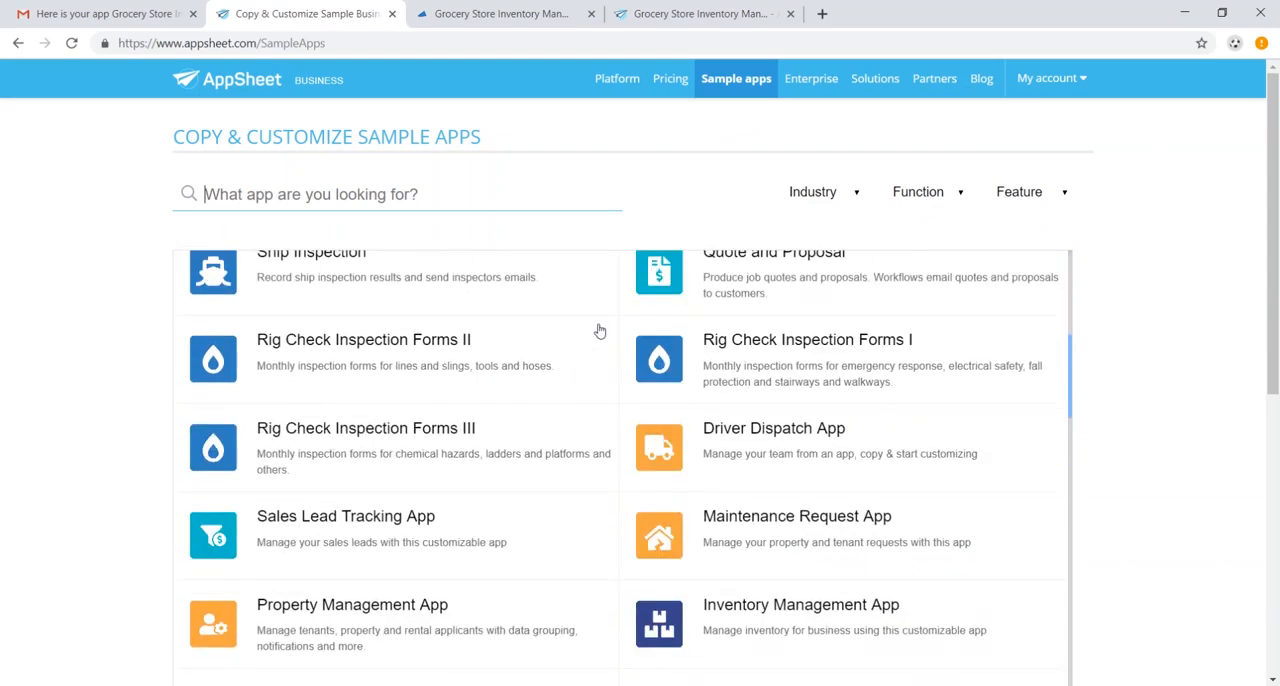